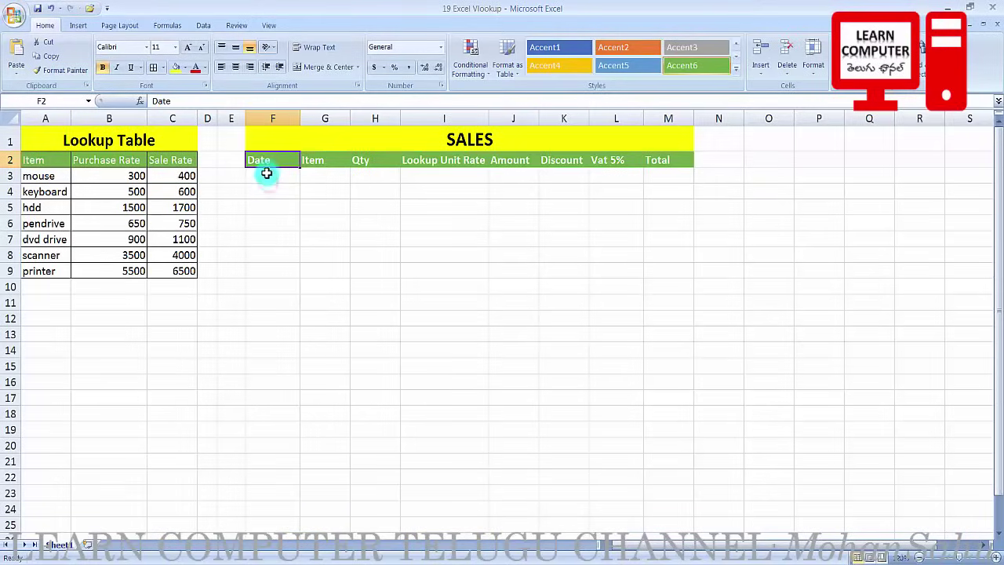
Select the first SALES Date cell F3 in the 19 Excel Vlookup workbook
{"action": "left_click", "coordinate": [267, 173]}
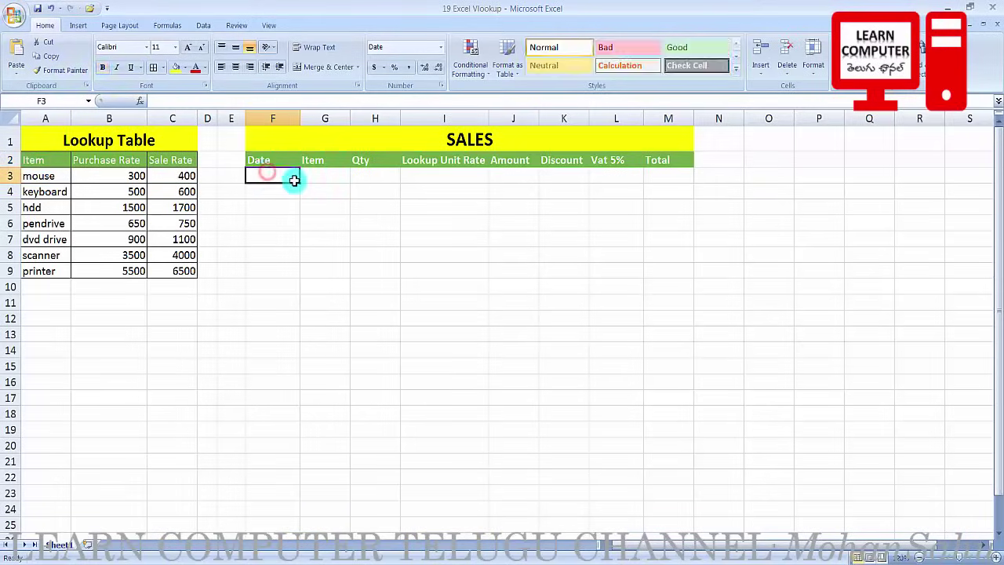
{"action": "left_click", "coordinate": [369, 242]}
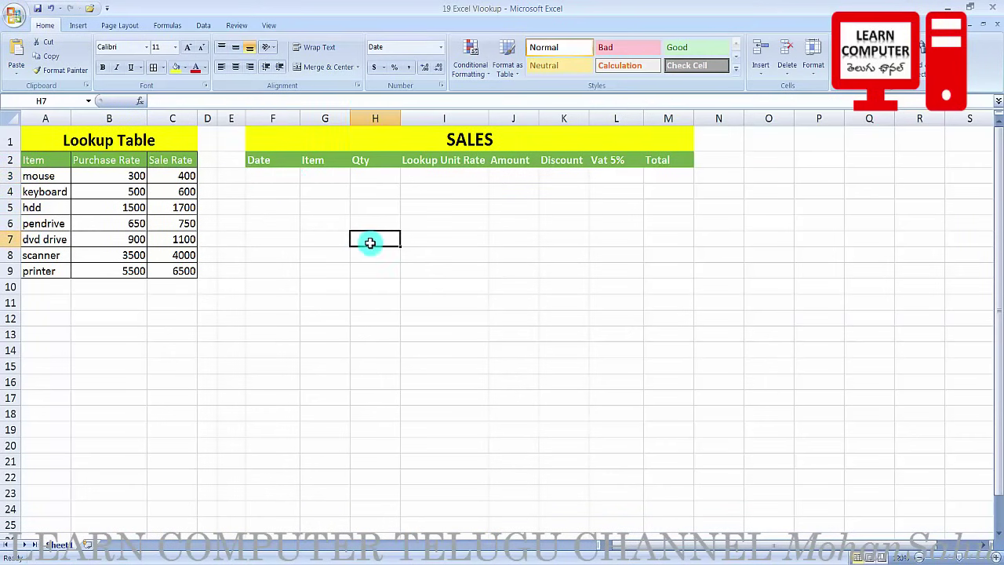
{"action": "left_click", "coordinate": [267, 194]}
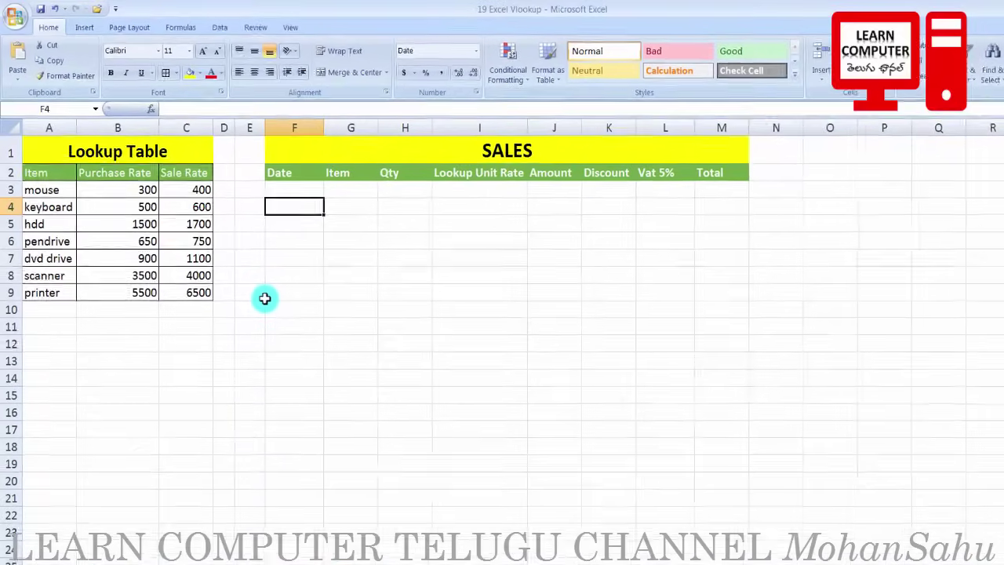
{"action": "left_click", "coordinate": [306, 286]}
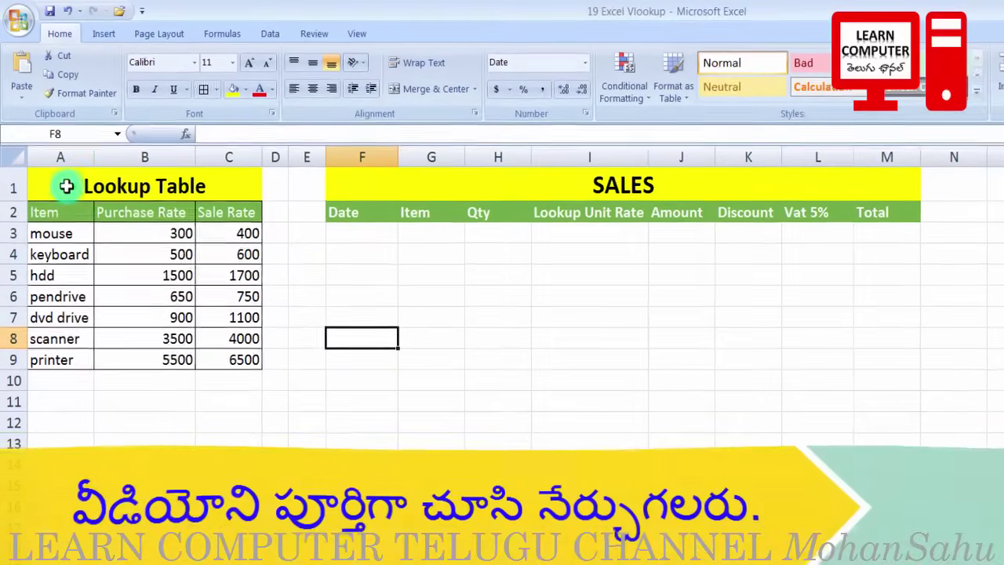
{"action": "left_click", "coordinate": [63, 184]}
{"action": "left_click", "coordinate": [607, 188]}
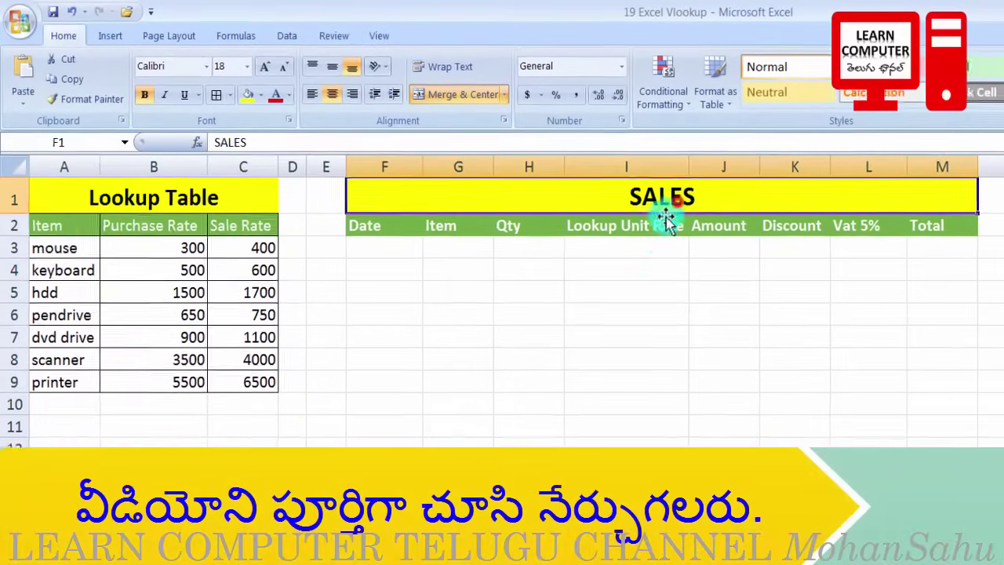
{"action": "left_click", "coordinate": [498, 337]}
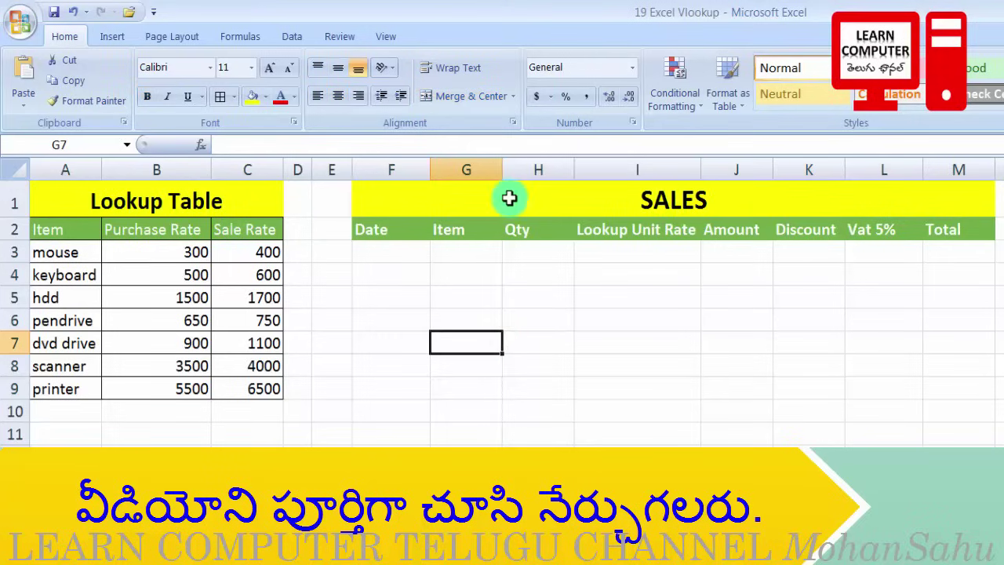
{"action": "left_click", "coordinate": [486, 296]}
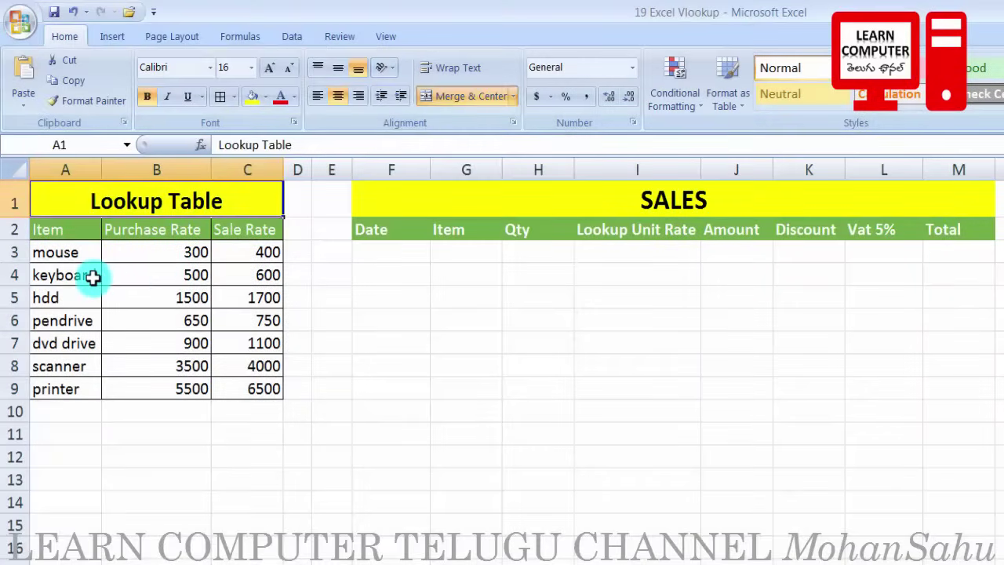
{"action": "left_click", "coordinate": [50, 231]}
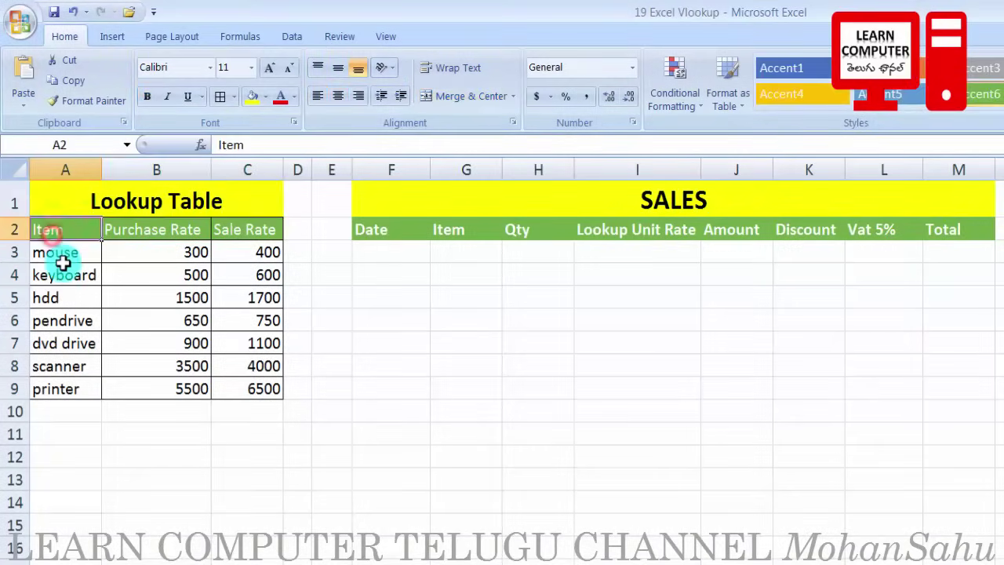
{"action": "left_click_drag", "start_coordinate": [56, 252], "coordinate": [57, 380]}
{"action": "left_click_drag", "start_coordinate": [154, 252], "coordinate": [155, 389]}
{"action": "left_click_drag", "start_coordinate": [195, 253], "coordinate": [226, 341]}
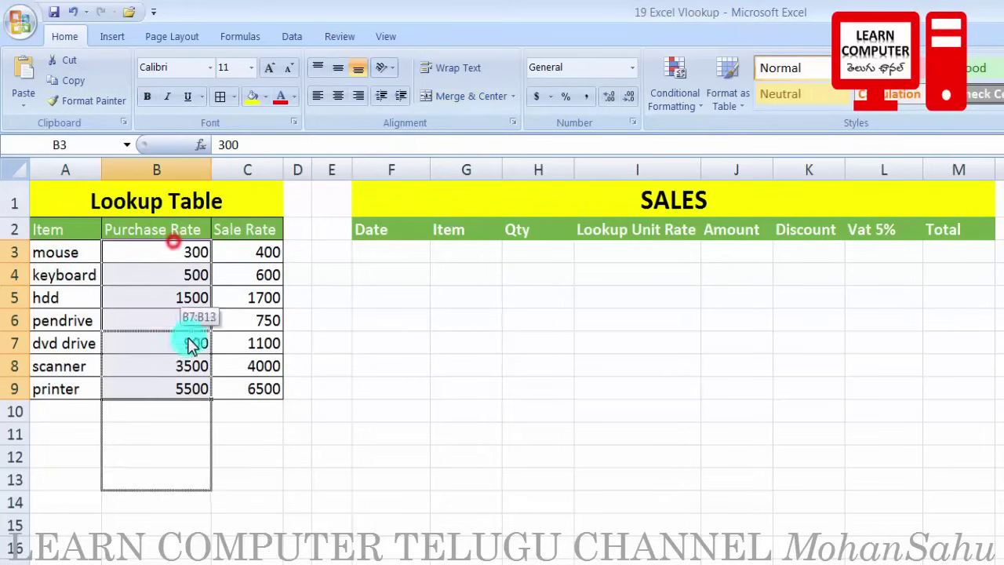
{"action": "key", "text": "ctrl+z"}
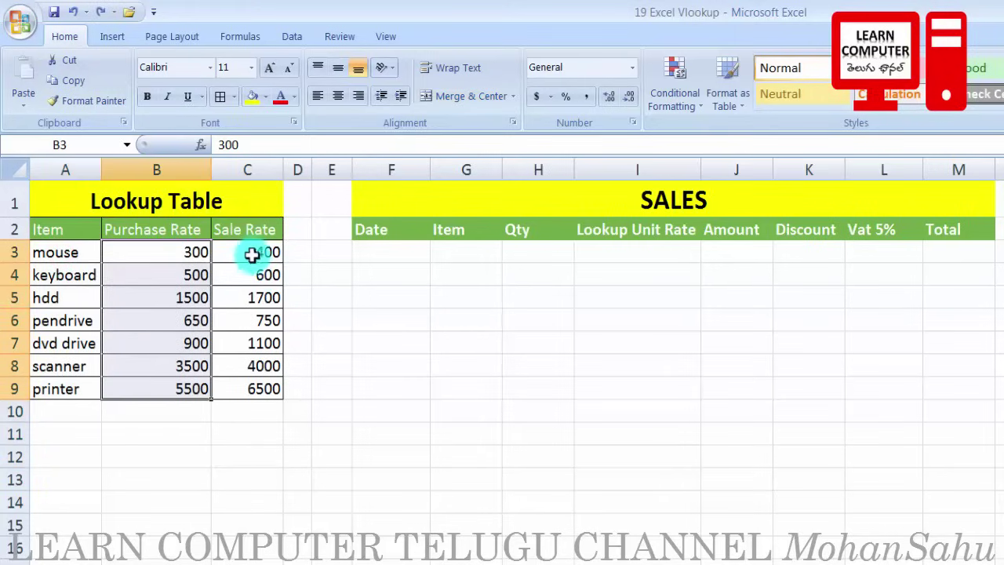
{"action": "left_click_drag", "start_coordinate": [251, 253], "coordinate": [251, 382]}
{"action": "left_click", "coordinate": [404, 348]}
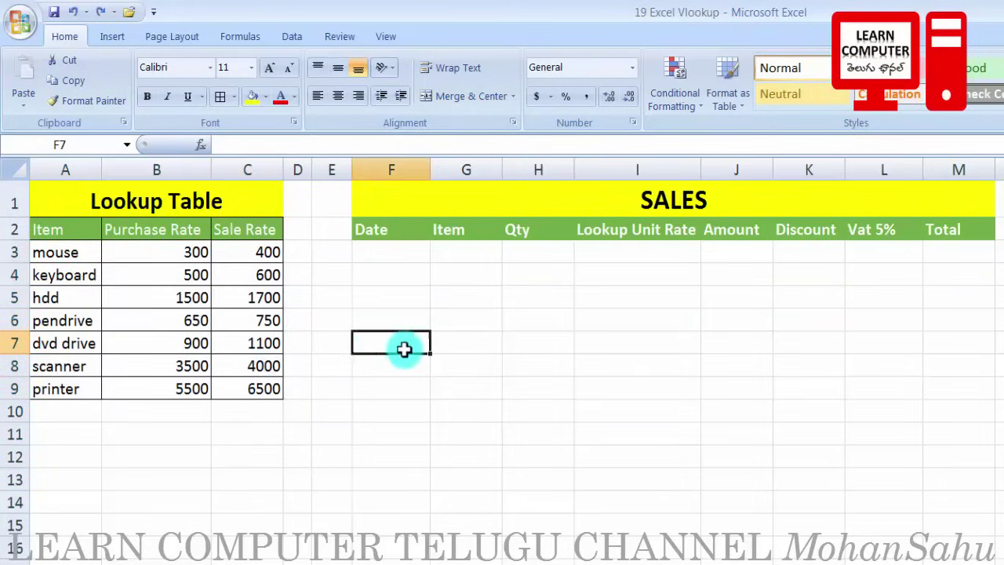
{"action": "left_click_drag", "start_coordinate": [62, 253], "coordinate": [62, 321]}
{"action": "left_click", "coordinate": [72, 252]}
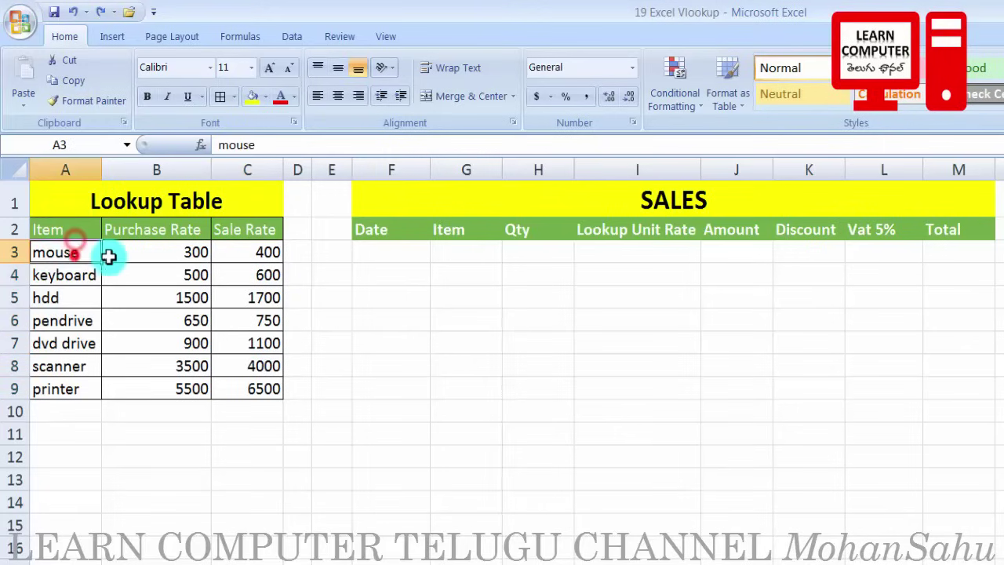
{"action": "left_click", "coordinate": [174, 253]}
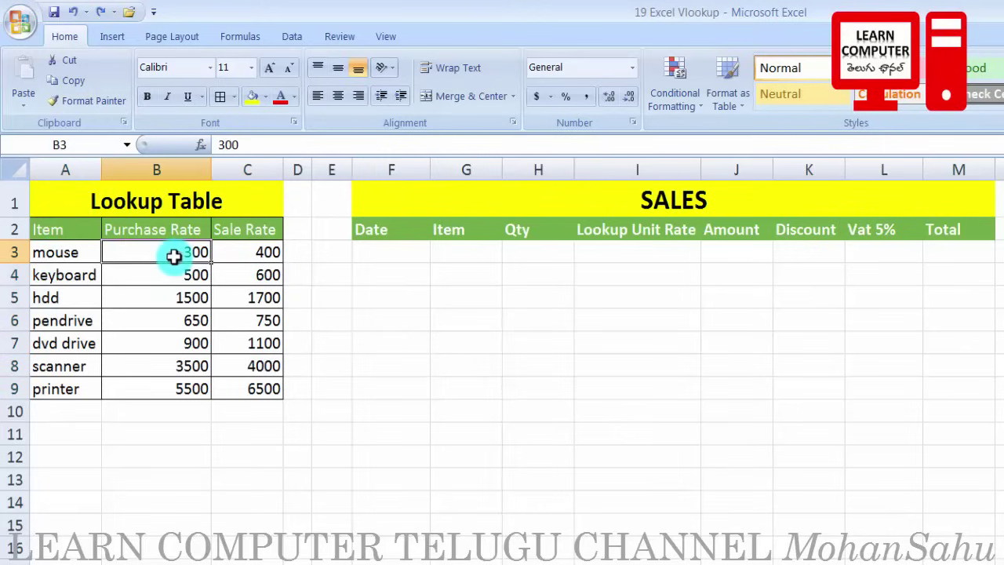
{"action": "left_click", "coordinate": [236, 252]}
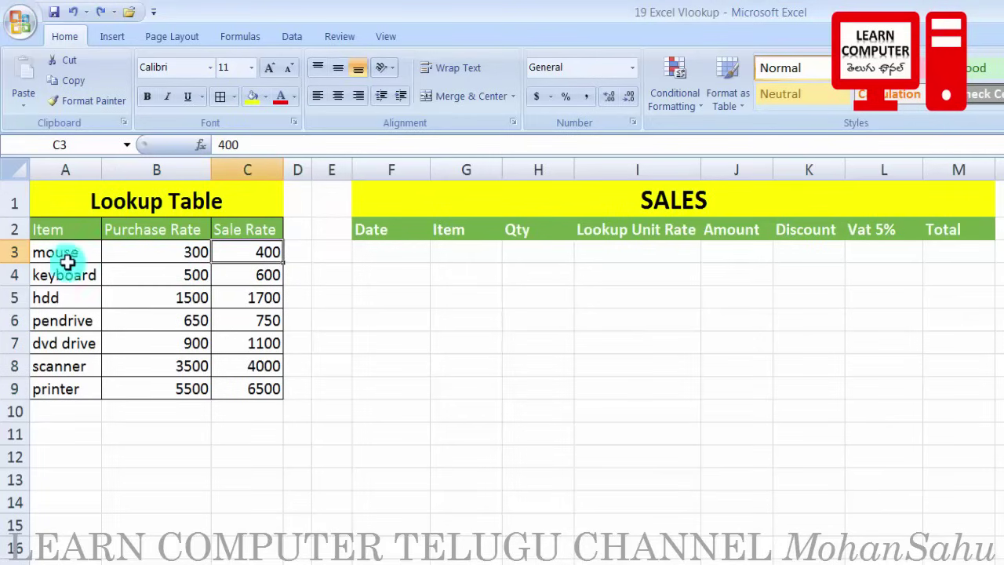
{"action": "left_click_drag", "start_coordinate": [61, 252], "coordinate": [259, 389]}
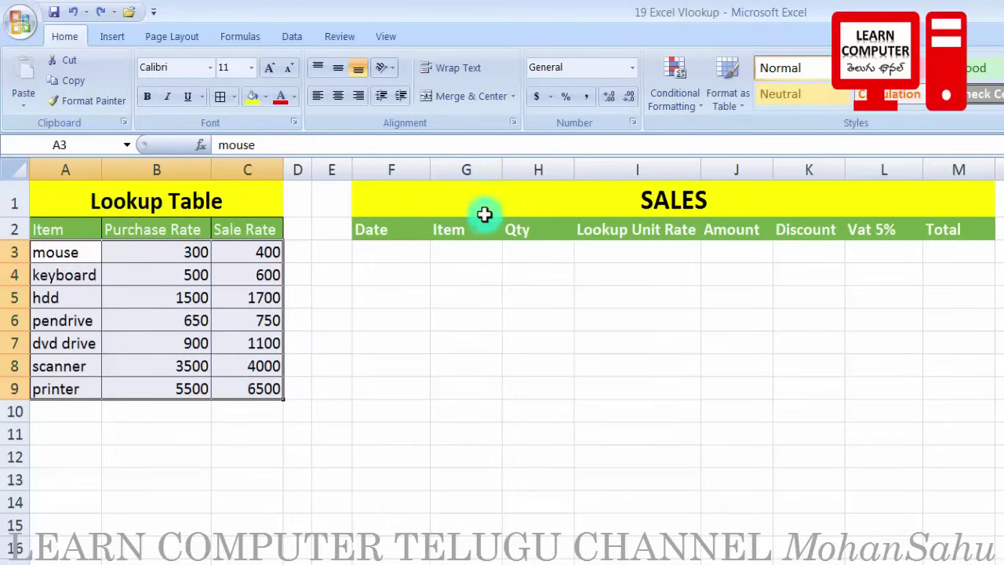
{"action": "left_click", "coordinate": [561, 227]}
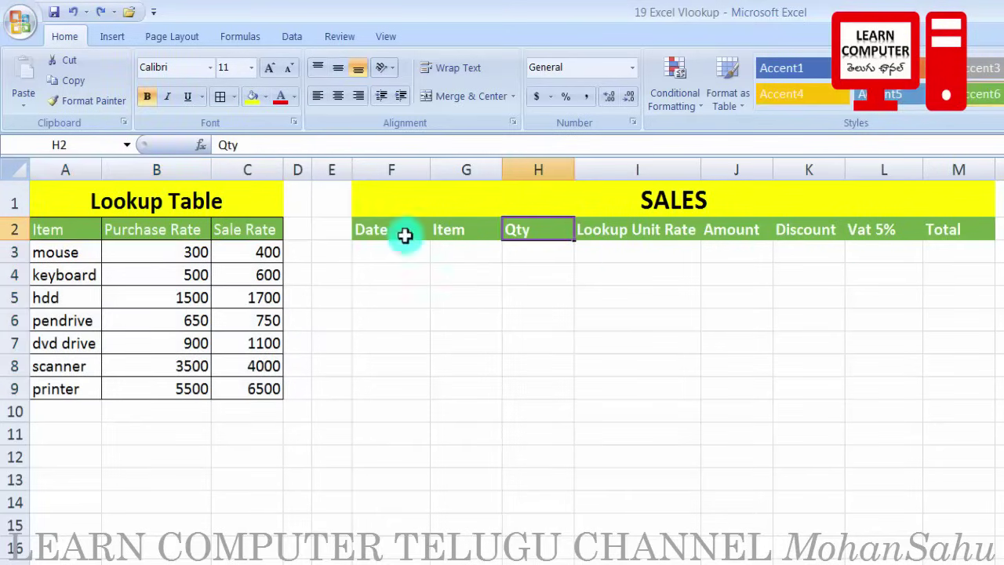
{"action": "left_click", "coordinate": [444, 268]}
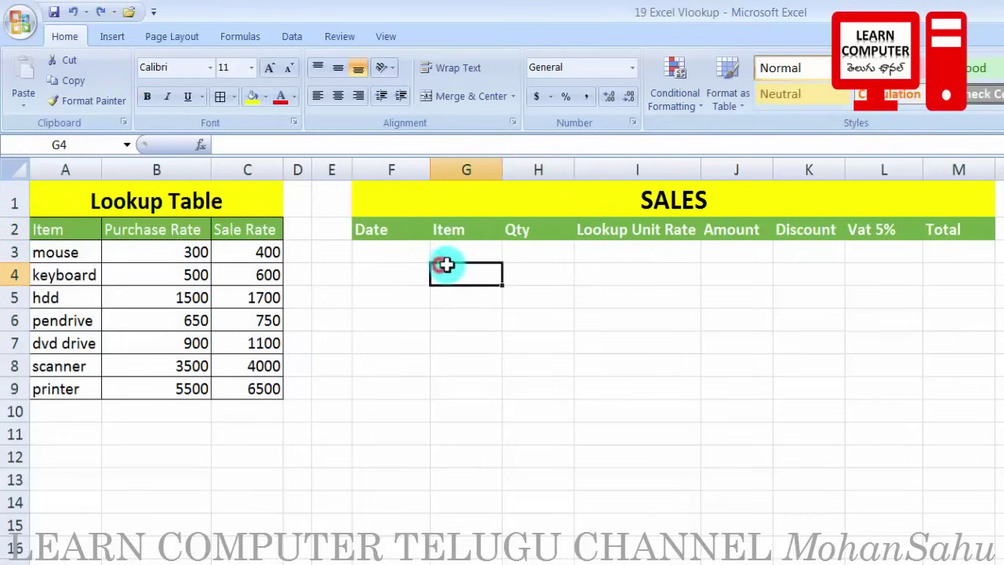
{"action": "left_click", "coordinate": [392, 251]}
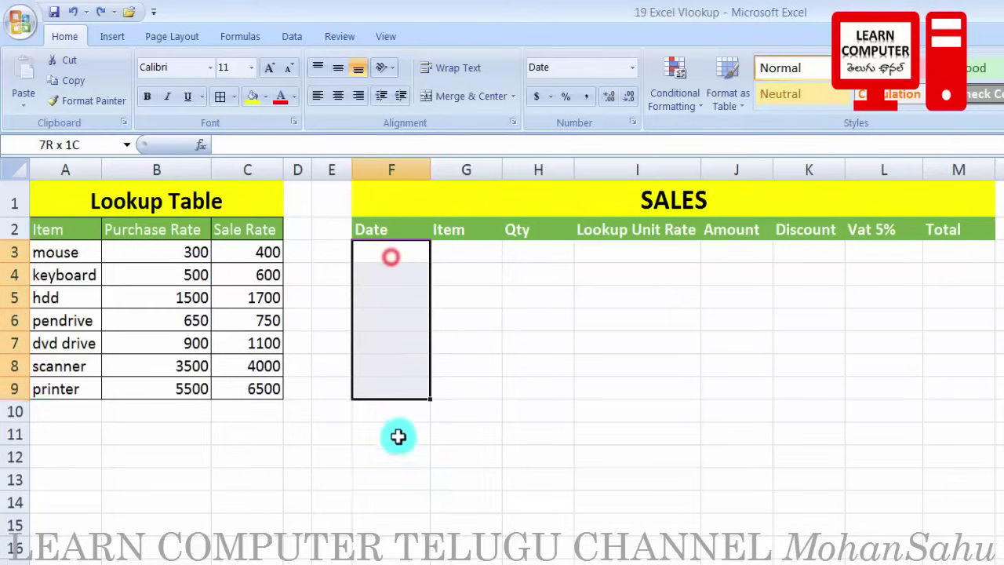
{"action": "left_click_drag", "start_coordinate": [390, 252], "coordinate": [392, 562]}
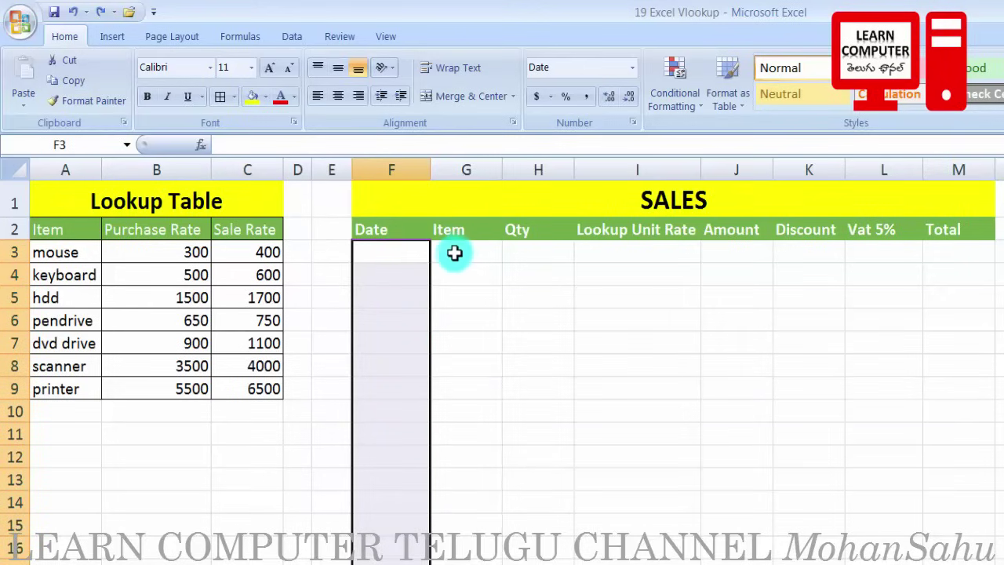
{"action": "left_click_drag", "start_coordinate": [452, 254], "coordinate": [455, 561]}
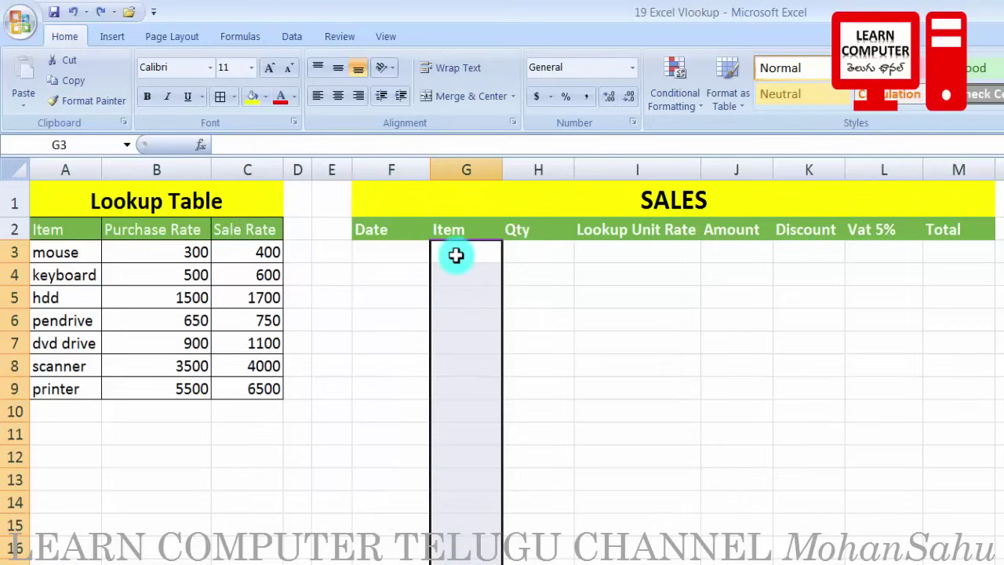
{"action": "left_click", "coordinate": [530, 252]}
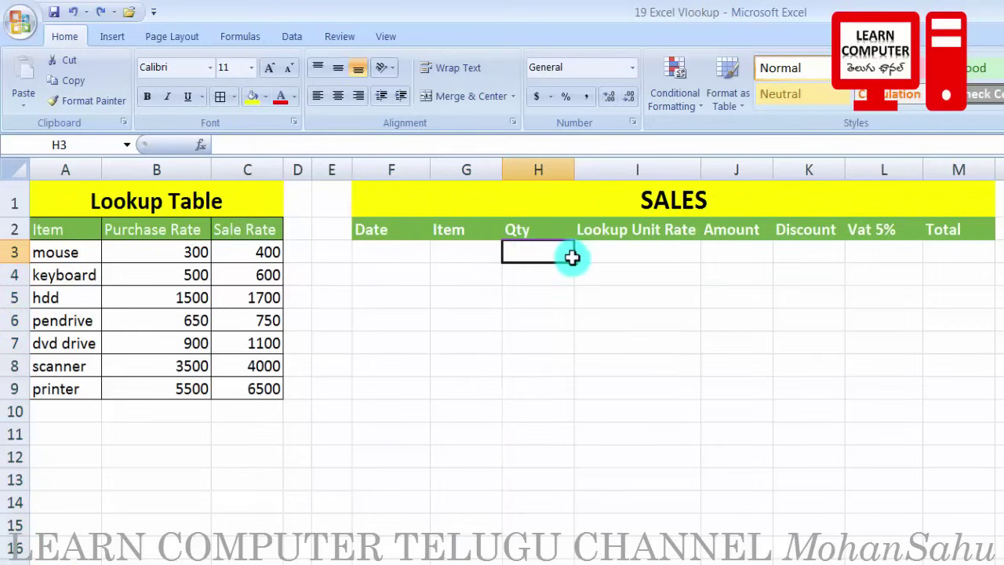
{"action": "left_click", "coordinate": [480, 257]}
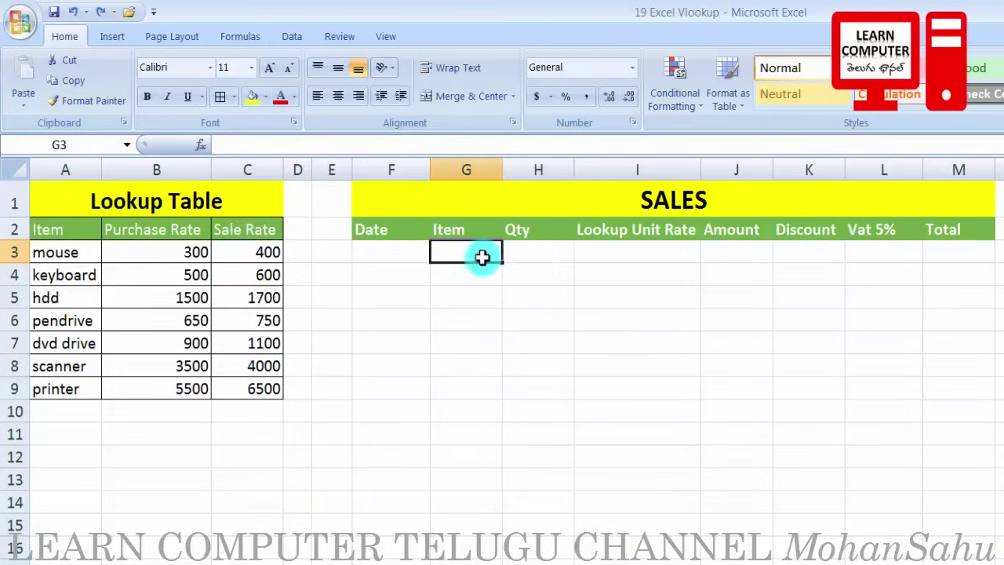
{"action": "left_click", "coordinate": [539, 255]}
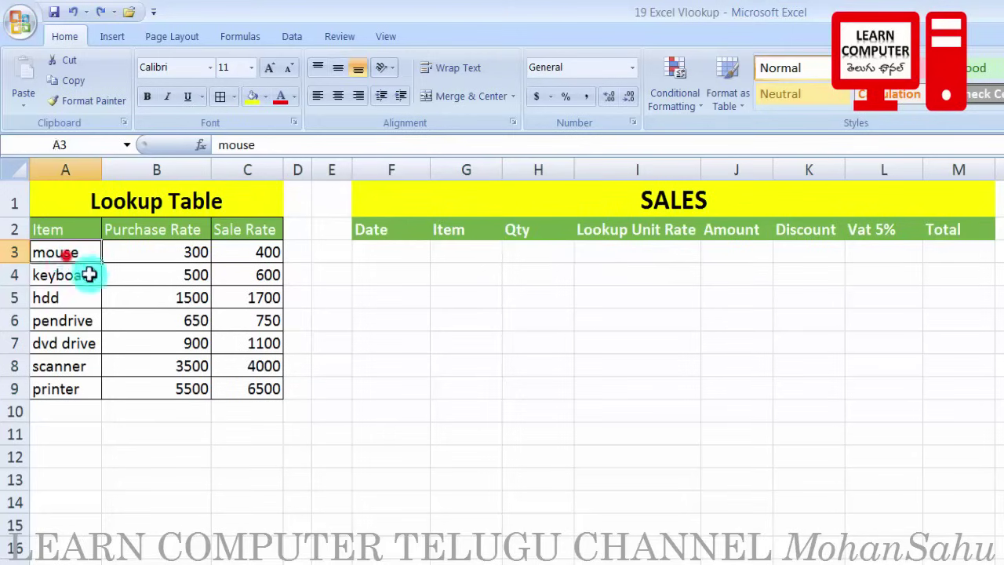
{"action": "left_click_drag", "start_coordinate": [72, 254], "coordinate": [247, 368]}
{"action": "left_click", "coordinate": [265, 252]}
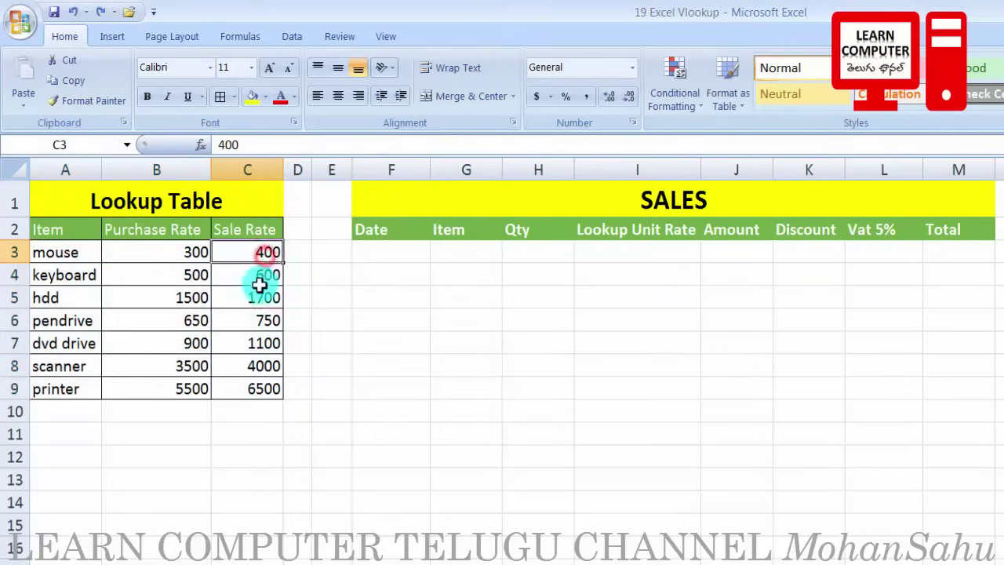
{"action": "left_click", "coordinate": [254, 298]}
{"action": "left_click", "coordinate": [253, 343]}
{"action": "left_click", "coordinate": [253, 366]}
{"action": "left_click", "coordinate": [257, 388]}
{"action": "left_click", "coordinate": [257, 322]}
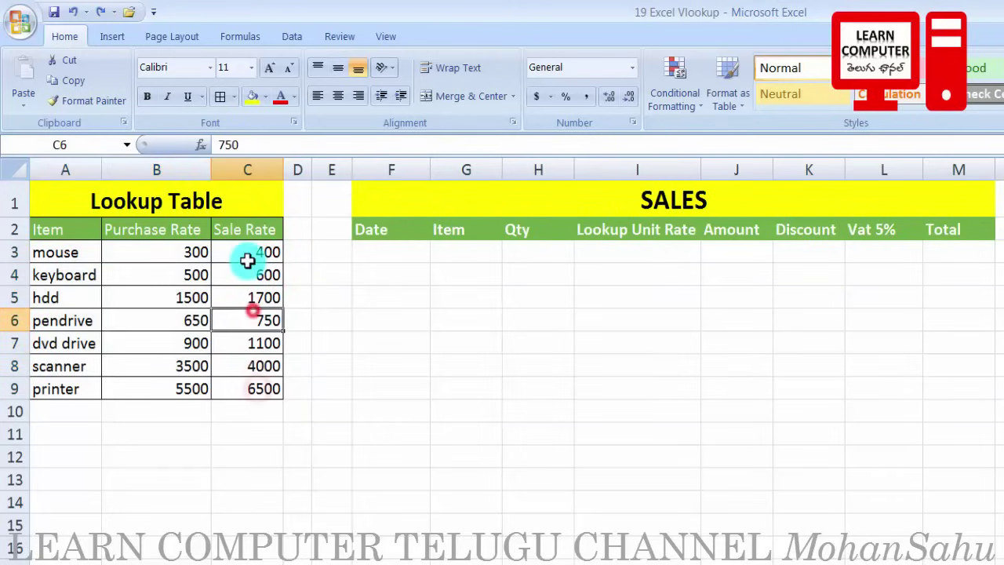
{"action": "left_click", "coordinate": [248, 252]}
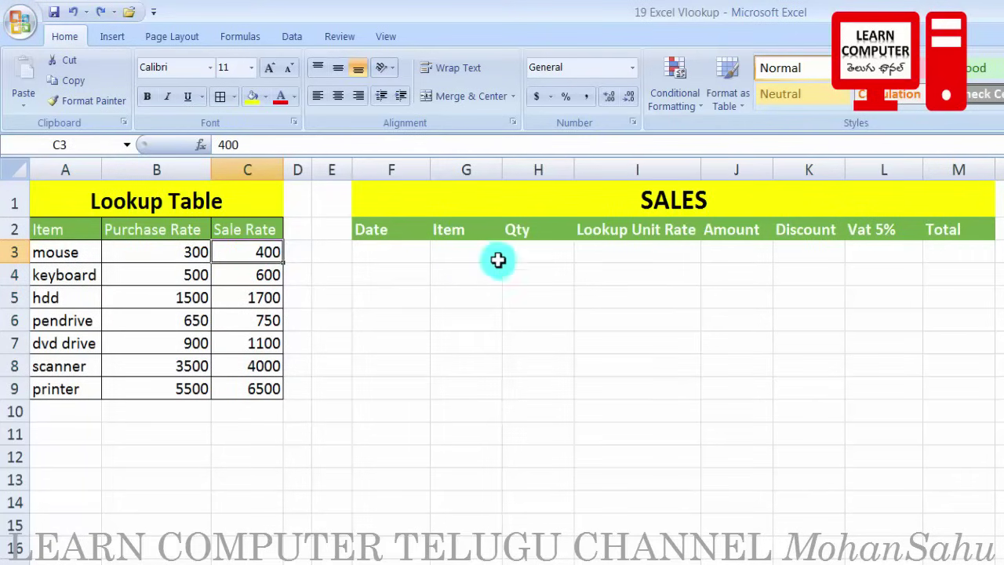
{"action": "left_click", "coordinate": [552, 251]}
{"action": "left_click", "coordinate": [242, 252]}
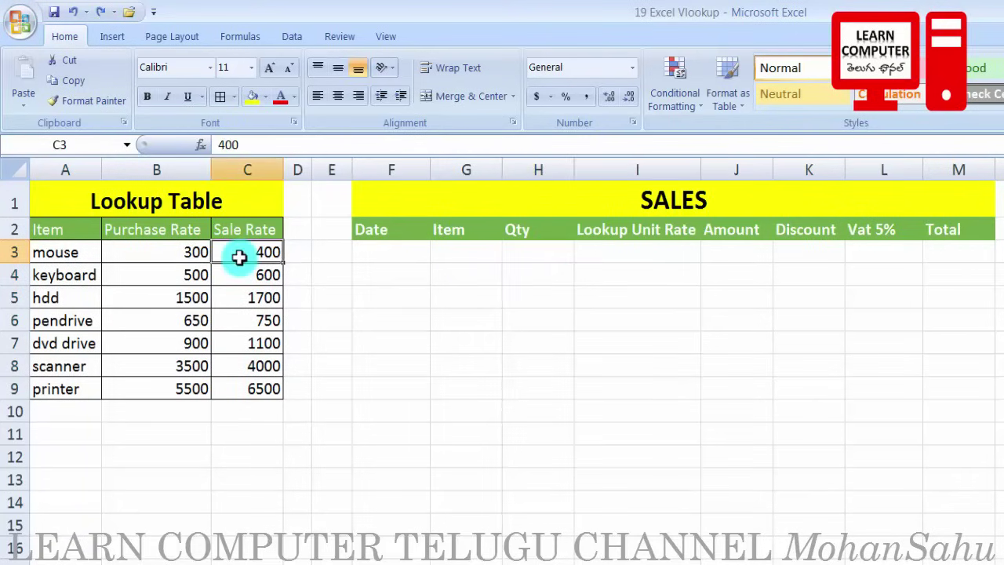
{"action": "left_click", "coordinate": [620, 251]}
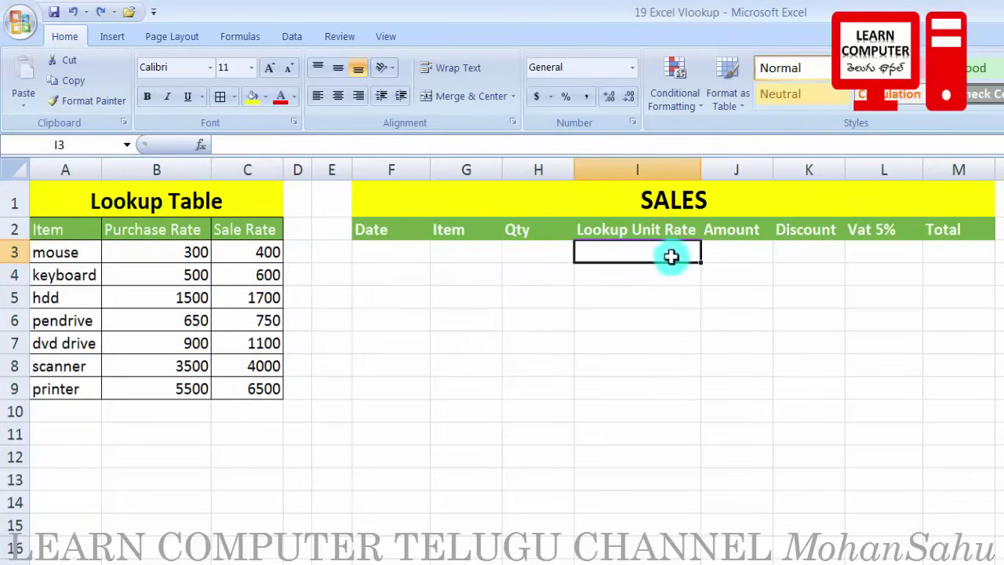
{"action": "left_click", "coordinate": [740, 250]}
{"action": "left_click", "coordinate": [816, 257]}
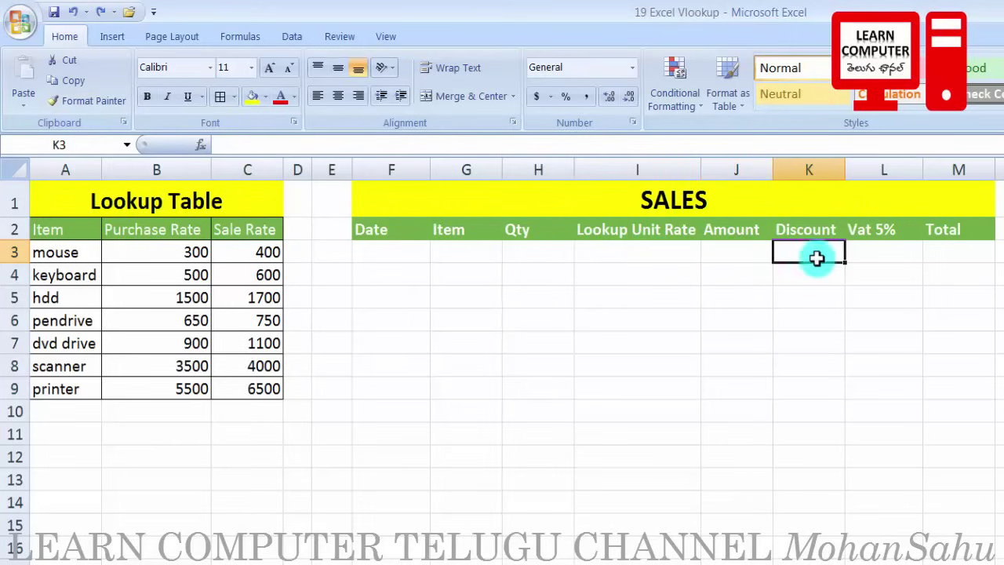
{"action": "left_click", "coordinate": [878, 249]}
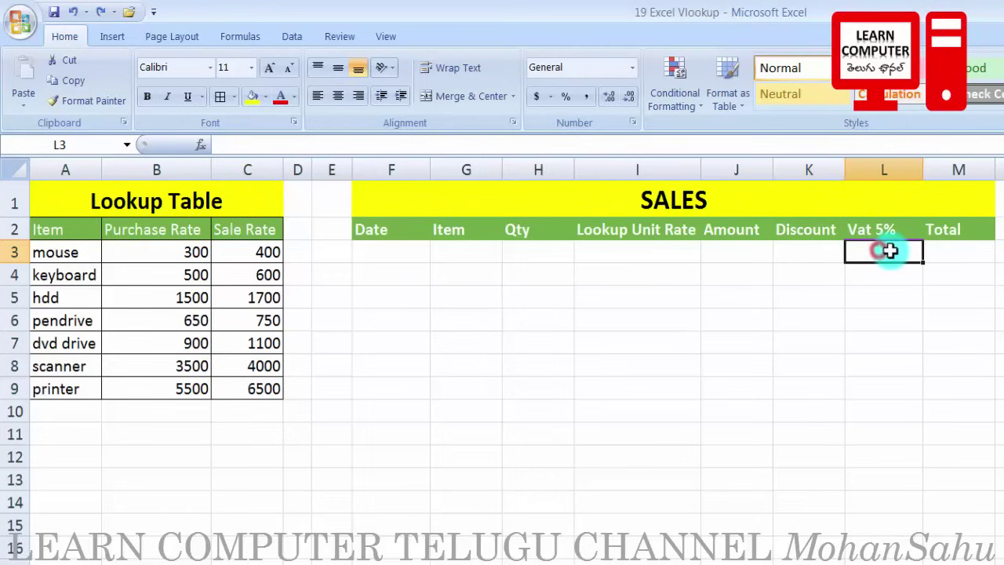
{"action": "left_click", "coordinate": [950, 250]}
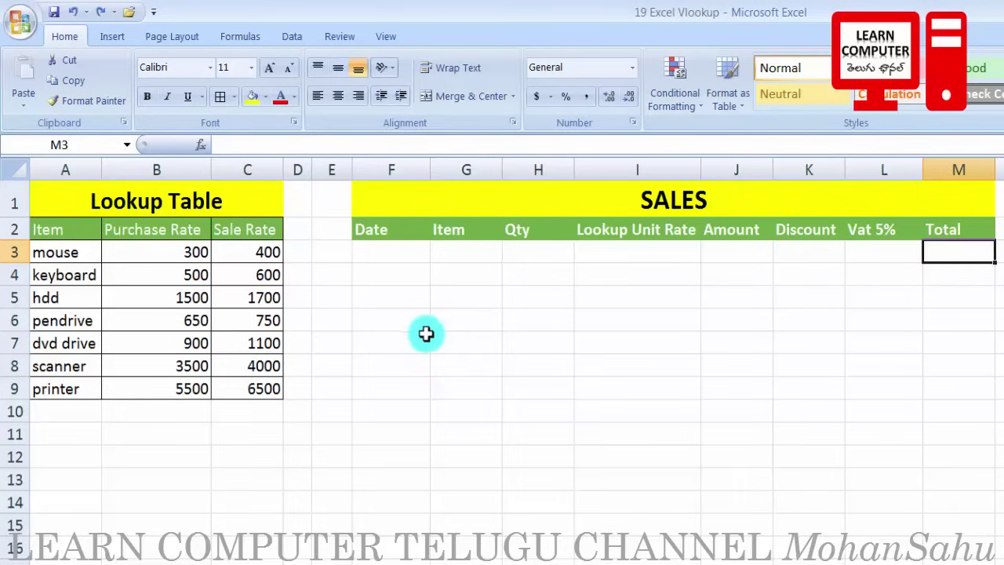
{"action": "left_click", "coordinate": [400, 257]}
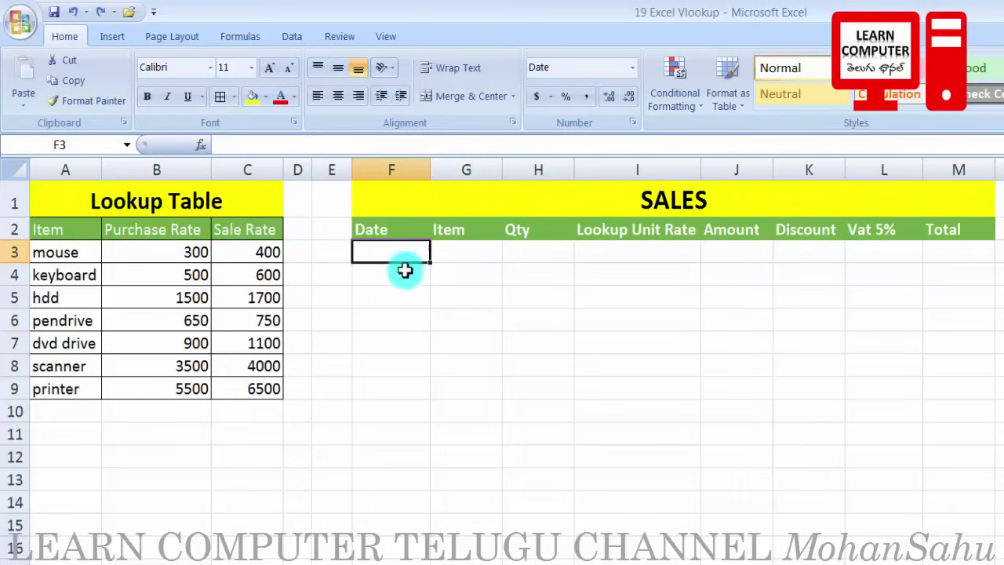
Enter the sale date 4/26/2017 in F3
{"action": "key", "text": "ctrl+y"}
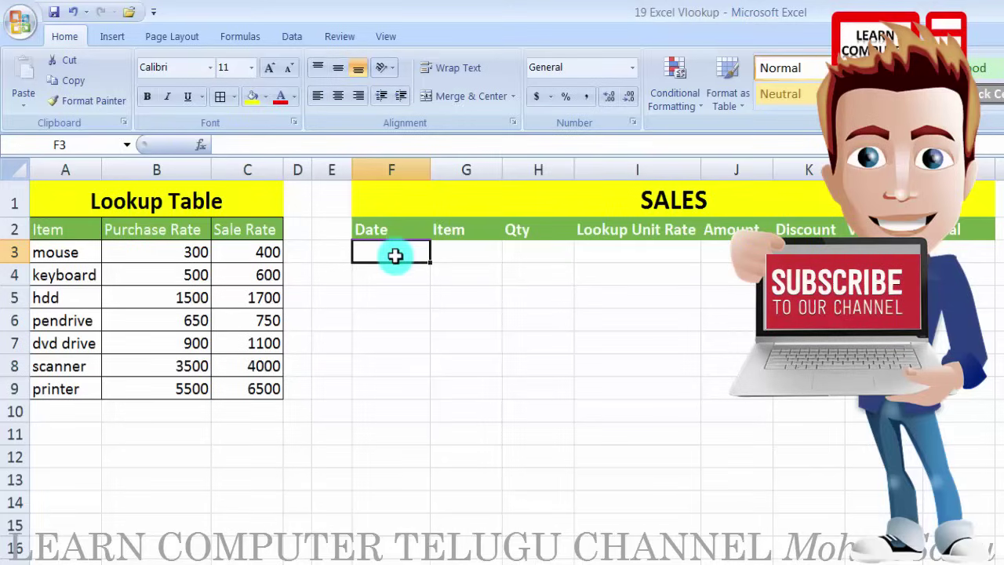
{"action": "type", "text": "04/26/2017"}
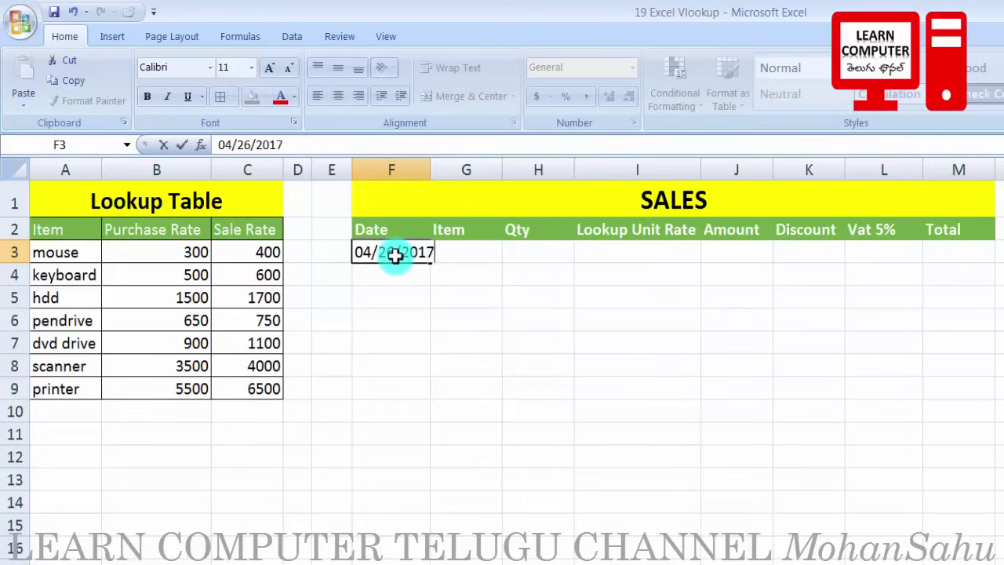
{"action": "key", "text": "Return"}
{"action": "left_click", "coordinate": [395, 253]}
Enter item mouse in G3 and quantity 10 in H3
{"action": "key", "text": "Tab"}
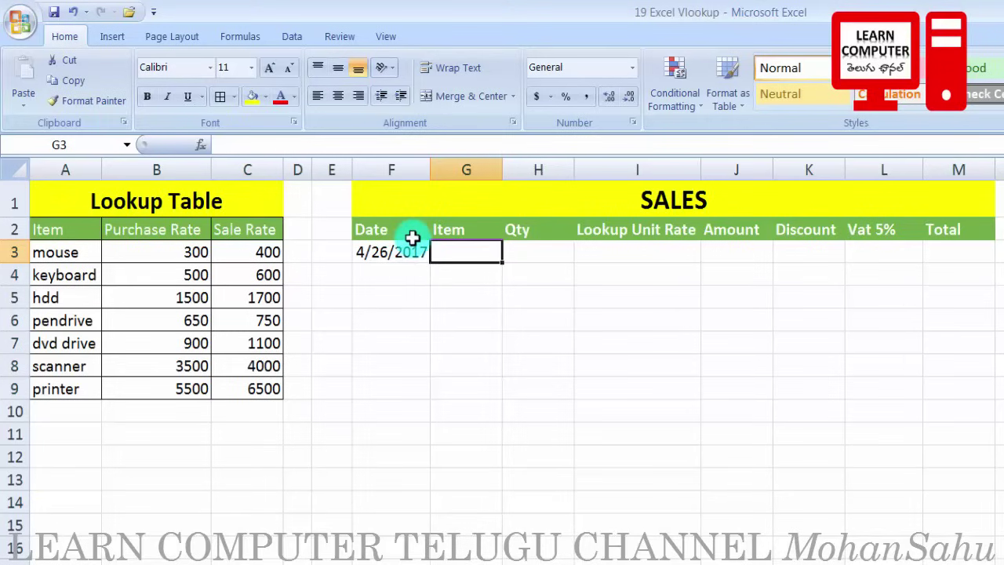
{"action": "type", "text": "mouse"}
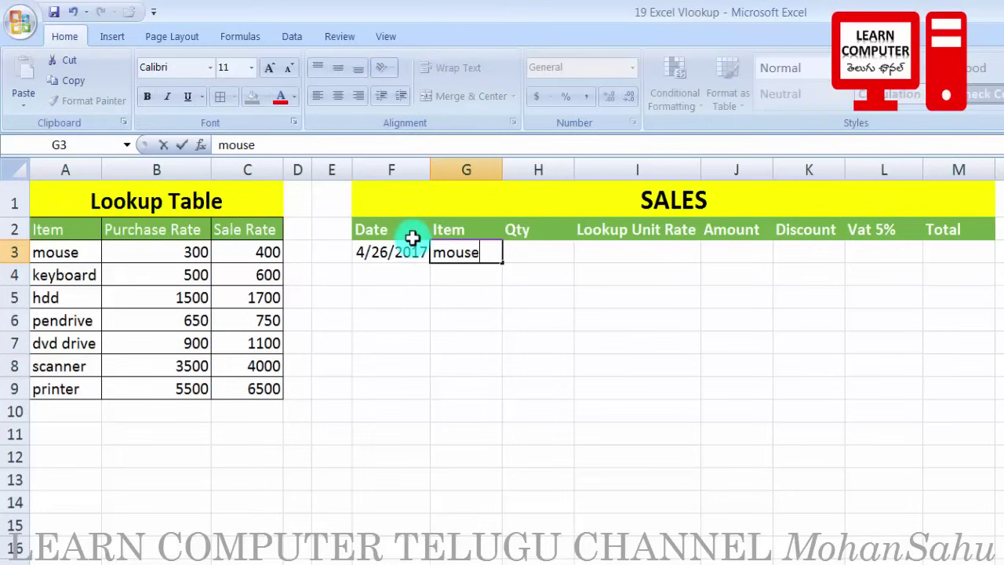
{"action": "key", "text": "Return"}
{"action": "key", "text": "Up"}
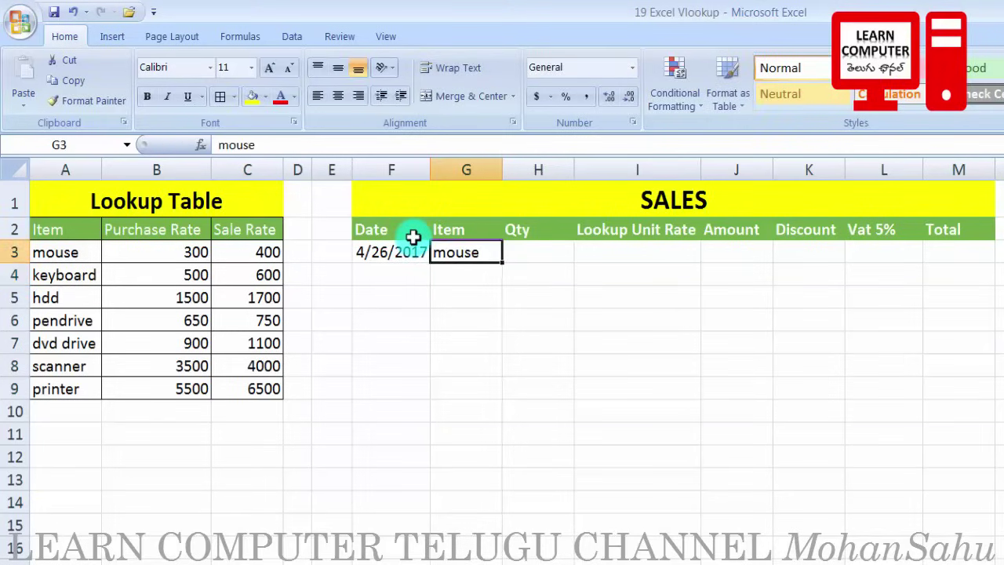
{"action": "key", "text": "Right"}
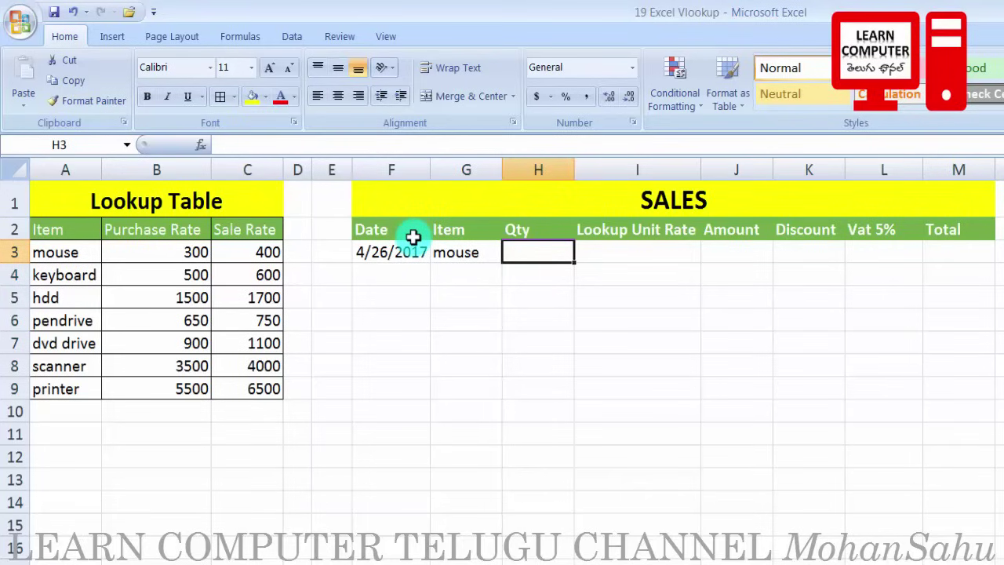
{"action": "left_click", "coordinate": [453, 252]}
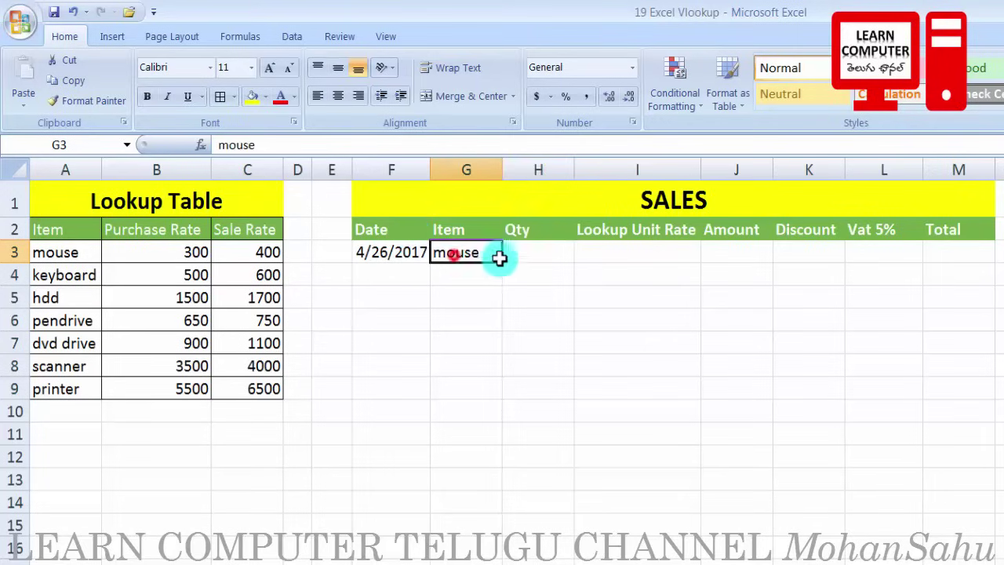
{"action": "left_click", "coordinate": [527, 254]}
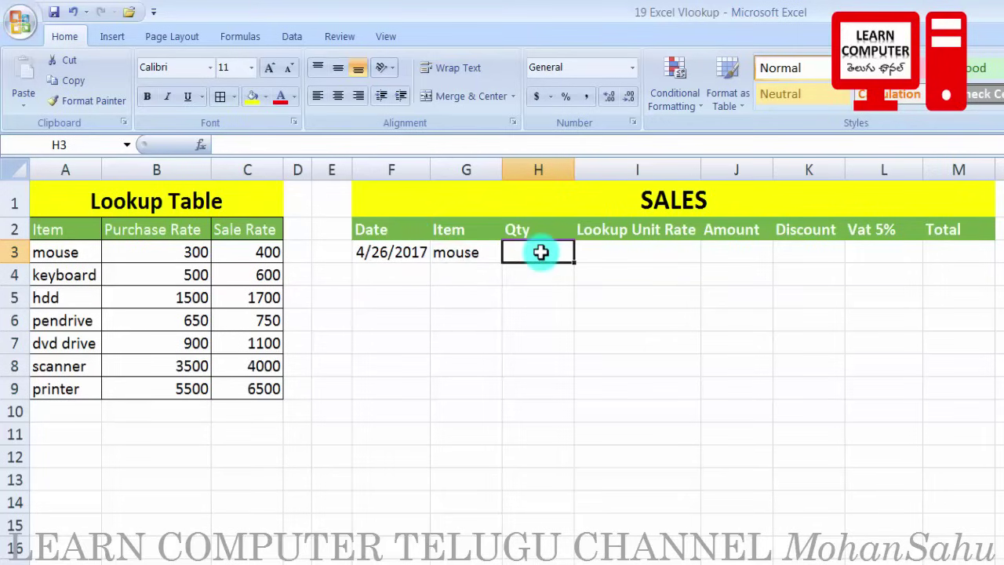
{"action": "type", "text": "10"}
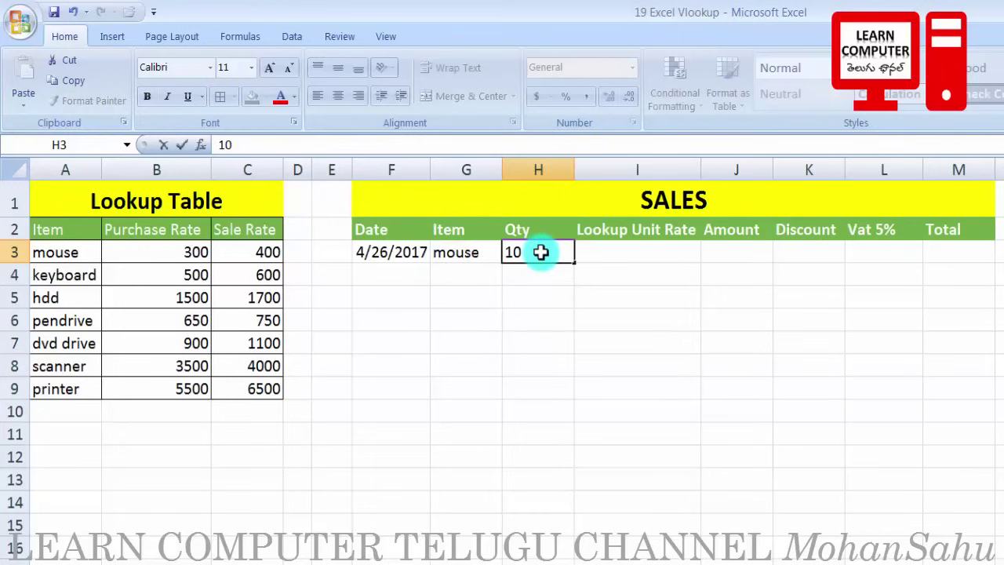
{"action": "key", "text": "Tab"}
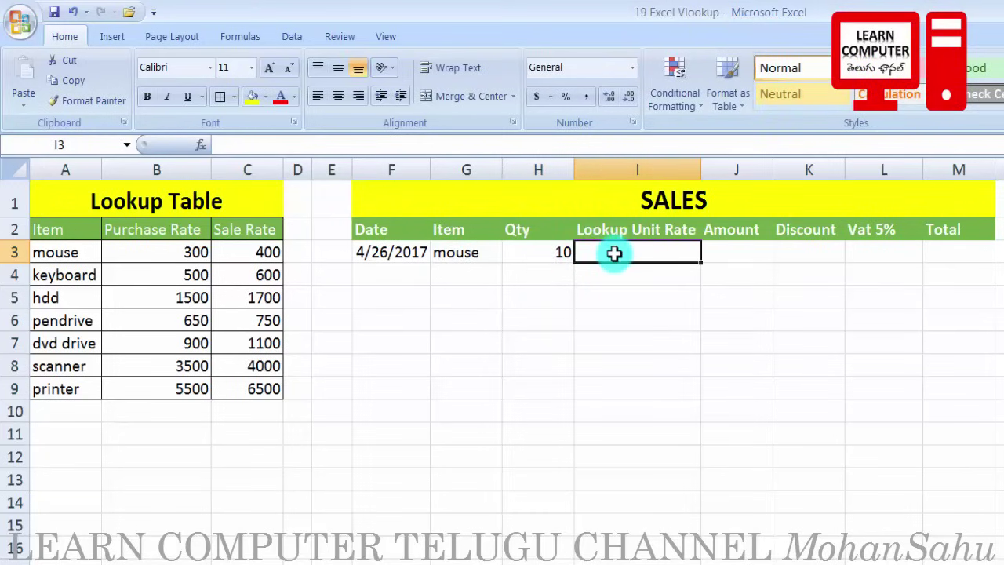
{"action": "left_click", "coordinate": [443, 253]}
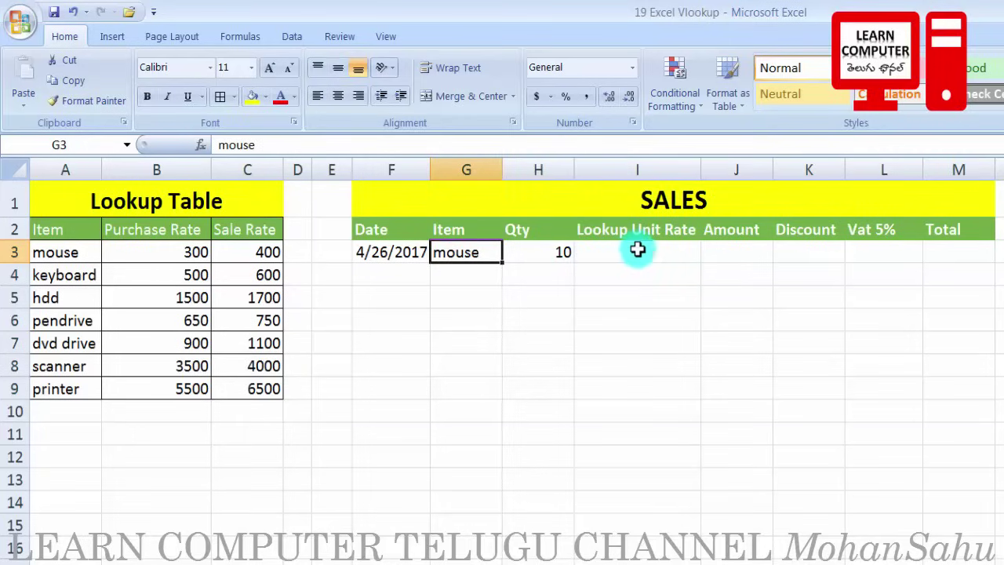
{"action": "left_click", "coordinate": [637, 249]}
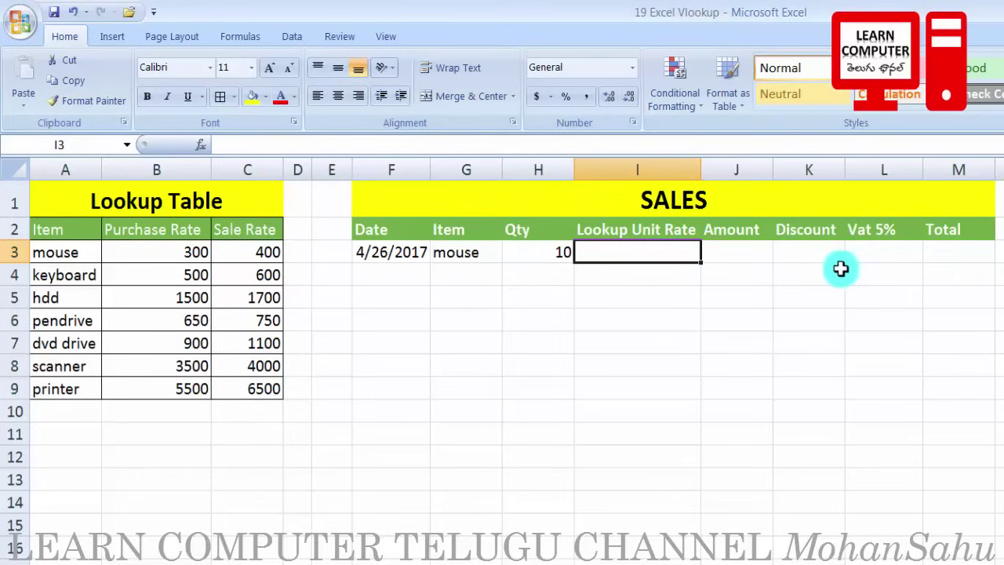
{"action": "left_click", "coordinate": [460, 253]}
{"action": "left_click", "coordinate": [639, 255]}
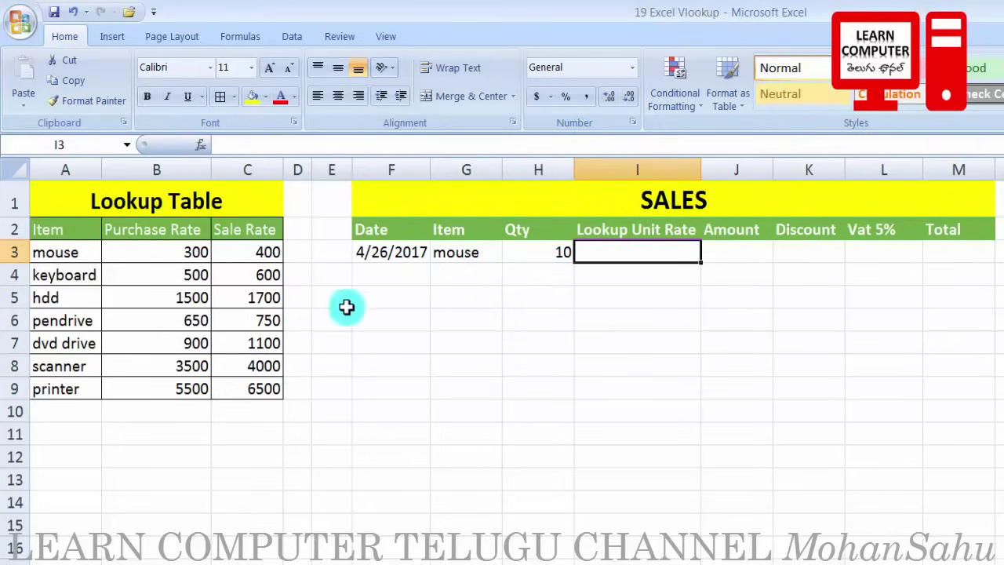
{"action": "left_click", "coordinate": [47, 258]}
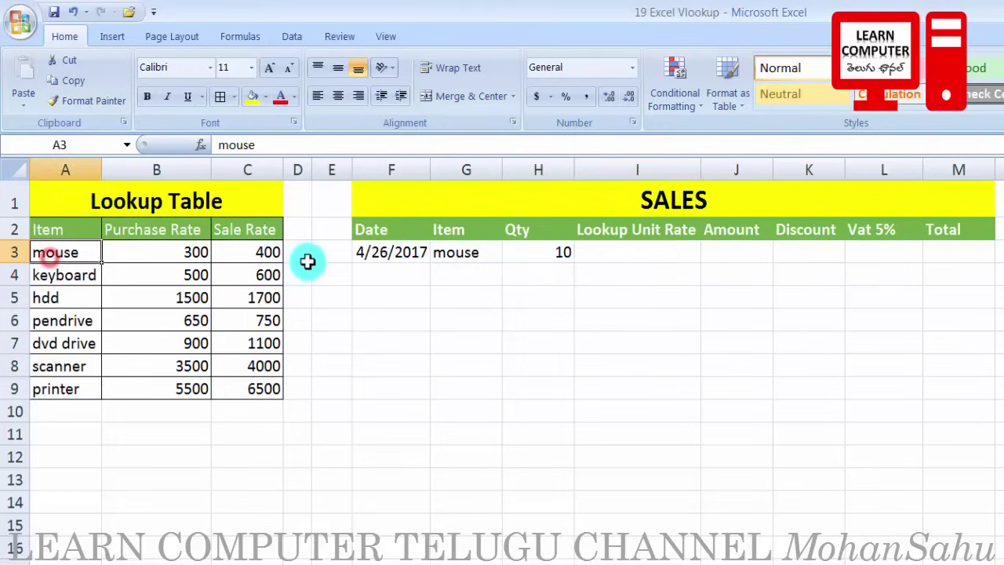
{"action": "left_click", "coordinate": [265, 259]}
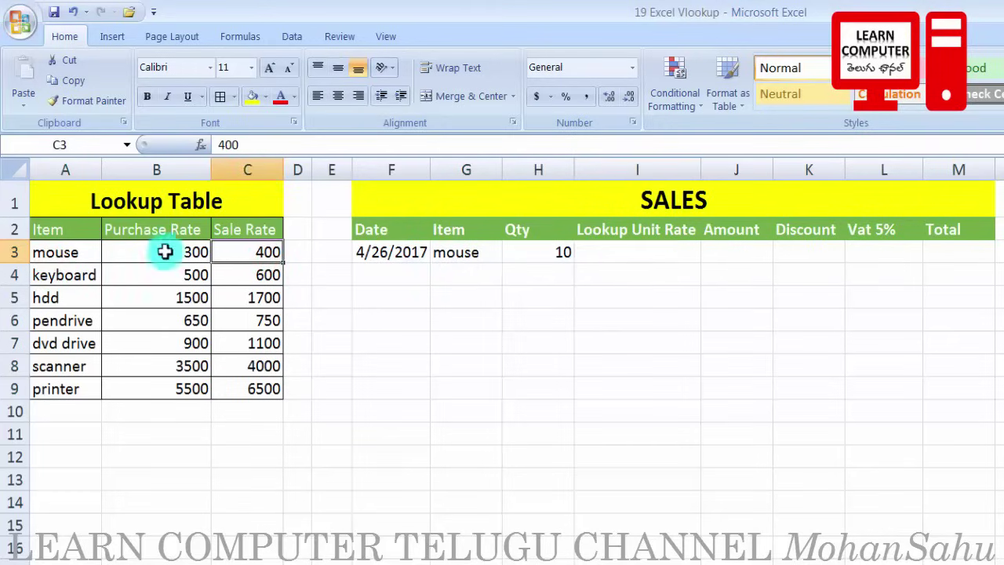
{"action": "left_click", "coordinate": [65, 245]}
{"action": "left_click", "coordinate": [241, 252]}
{"action": "left_click", "coordinate": [639, 254]}
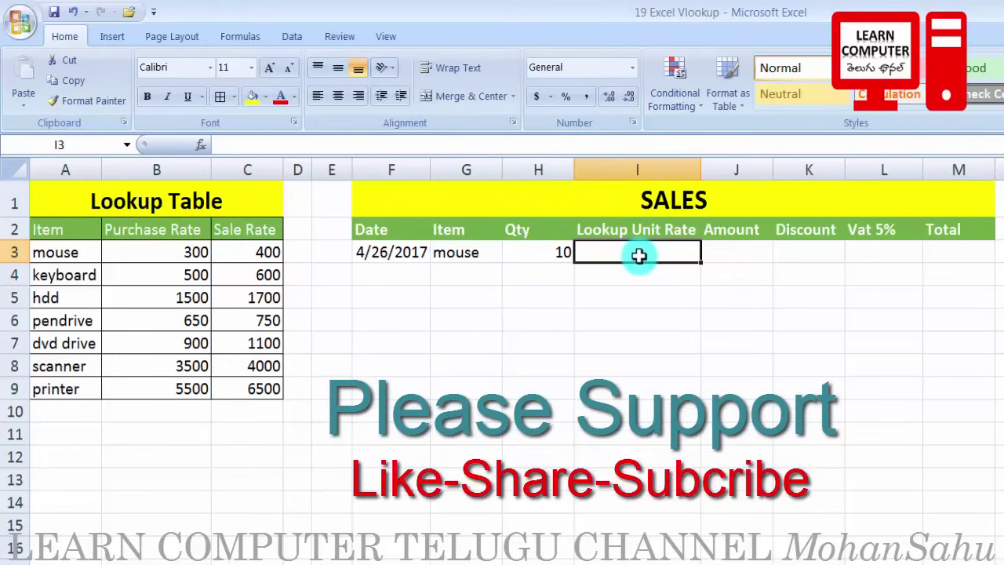
Start typing =vlookup(G3, in I3, with the G3 item as lookup value
{"action": "type", "text": "="}
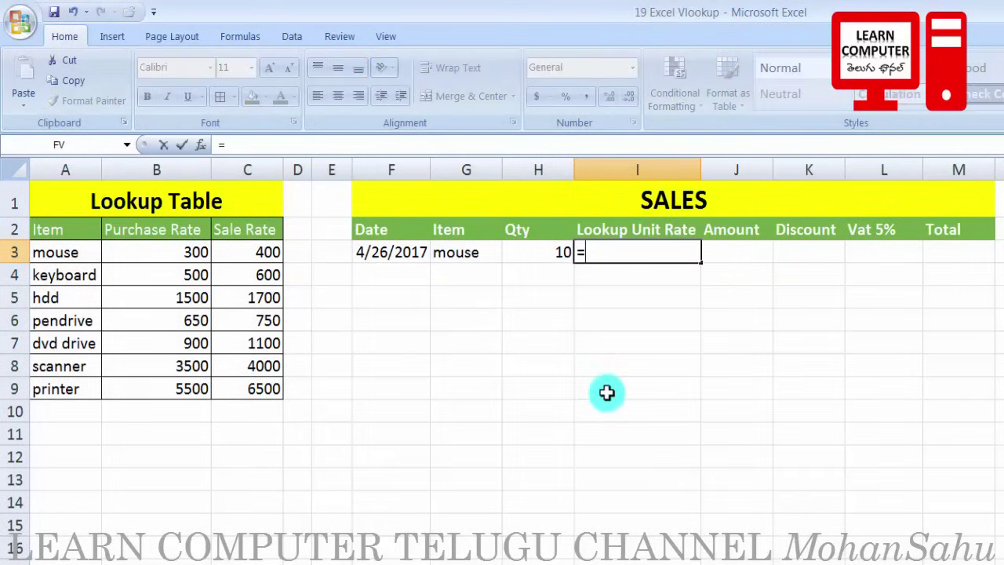
{"action": "type", "text": "vloo"}
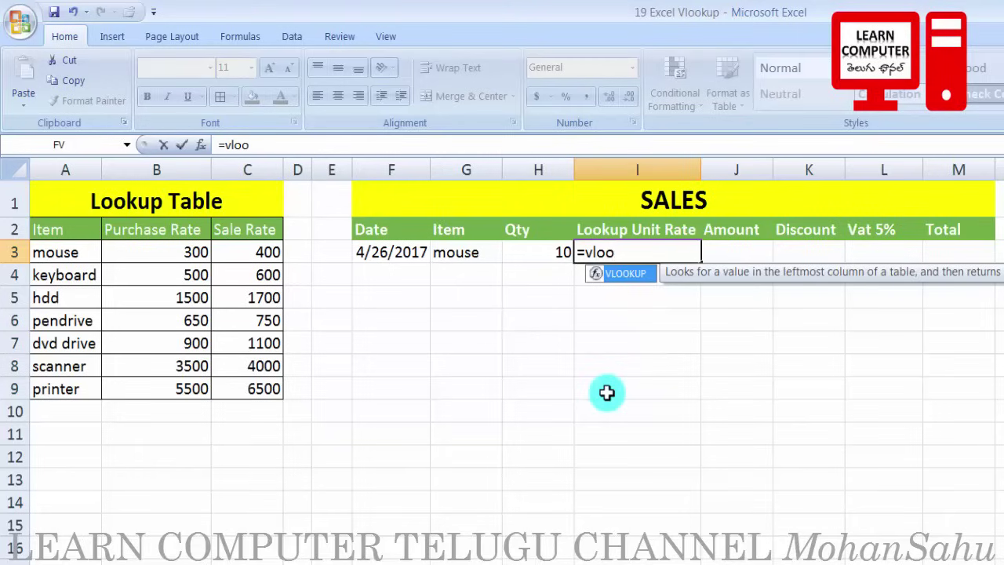
{"action": "type", "text": "p"}
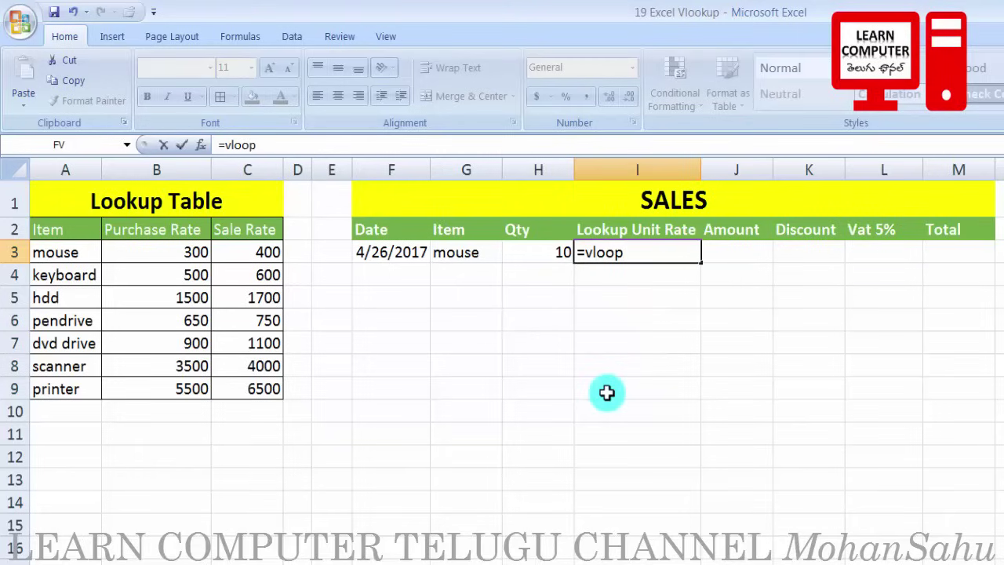
{"action": "key", "text": "BackSpace"}
{"action": "type", "text": "ku"}
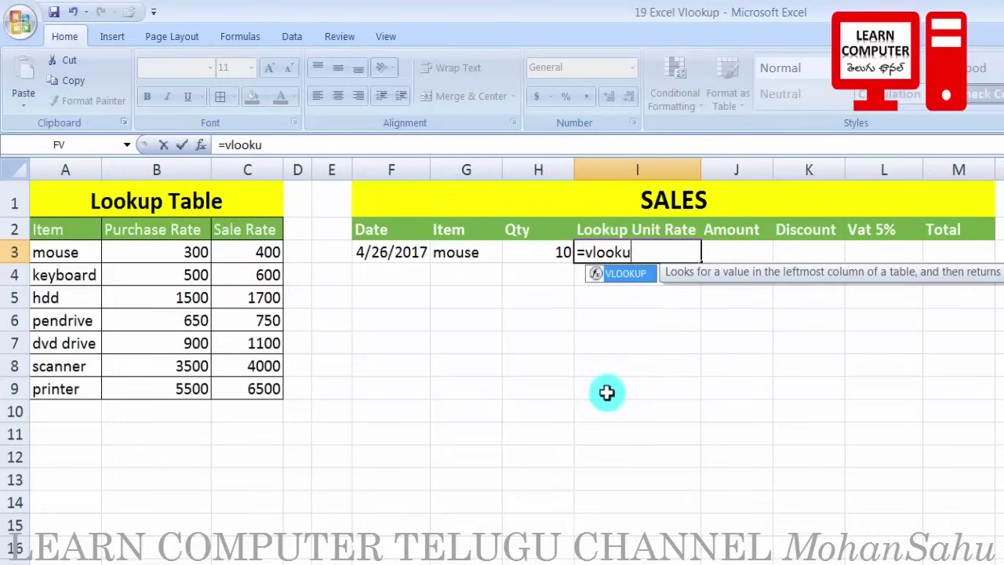
{"action": "type", "text": "("}
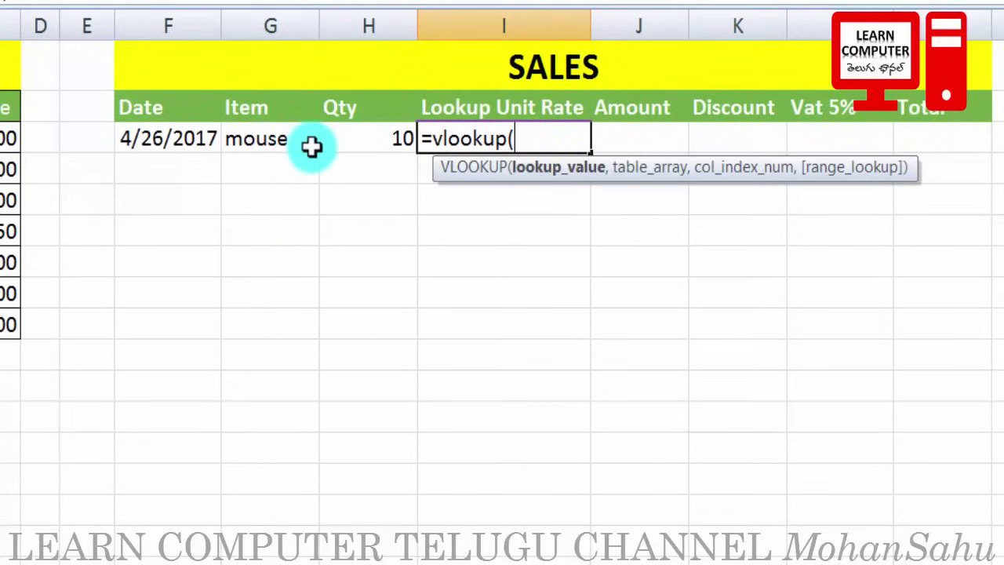
{"action": "left_click", "coordinate": [261, 140]}
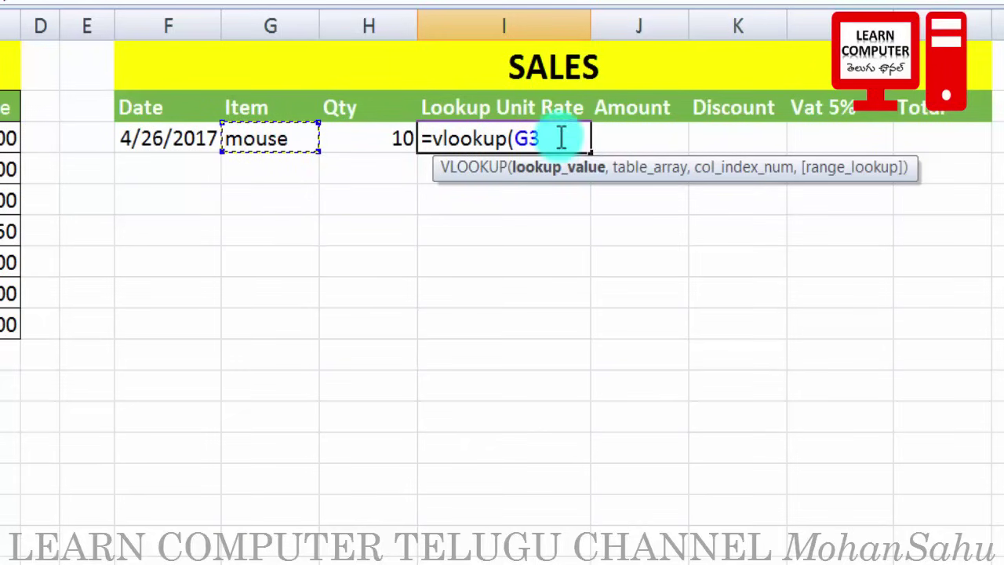
{"action": "type", "text": ","}
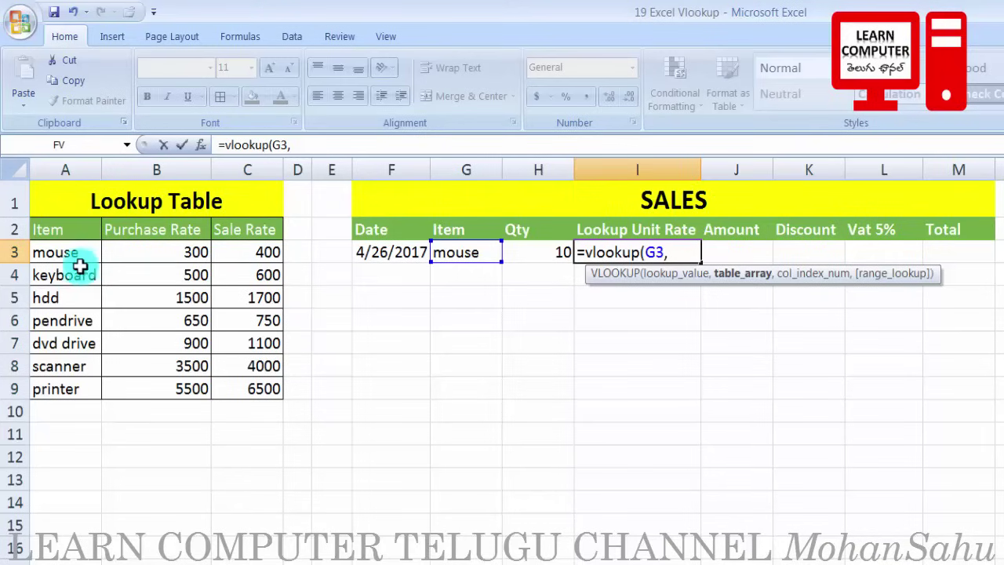
Complete =vlookup(G3,A3:C9,3,0) in I3 so it returns the mouse rate 400
{"action": "left_click", "coordinate": [49, 259]}
{"action": "left_click_drag", "start_coordinate": [50, 259], "coordinate": [266, 396]}
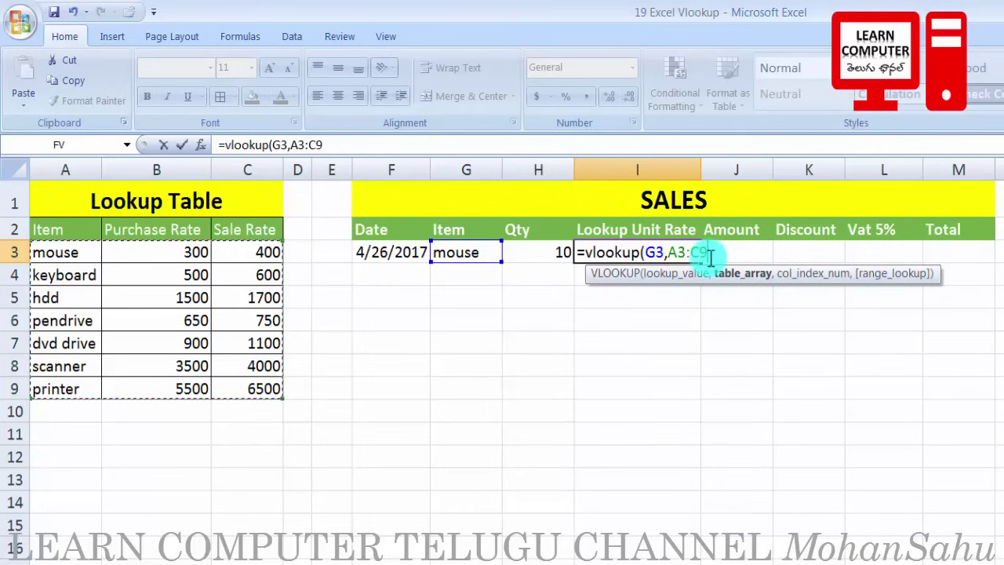
{"action": "type", "text": ",3"}
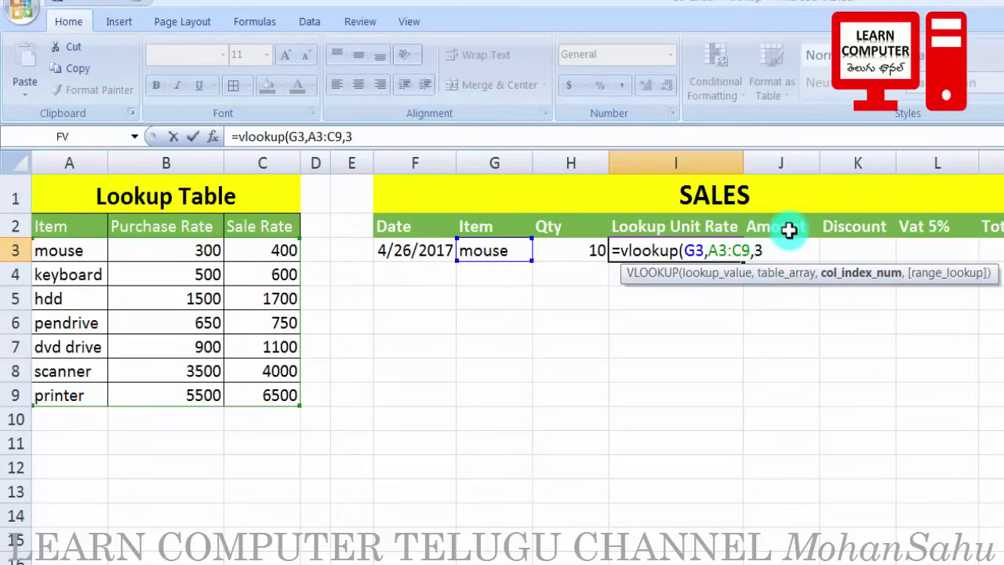
{"action": "type", "text": ",0"}
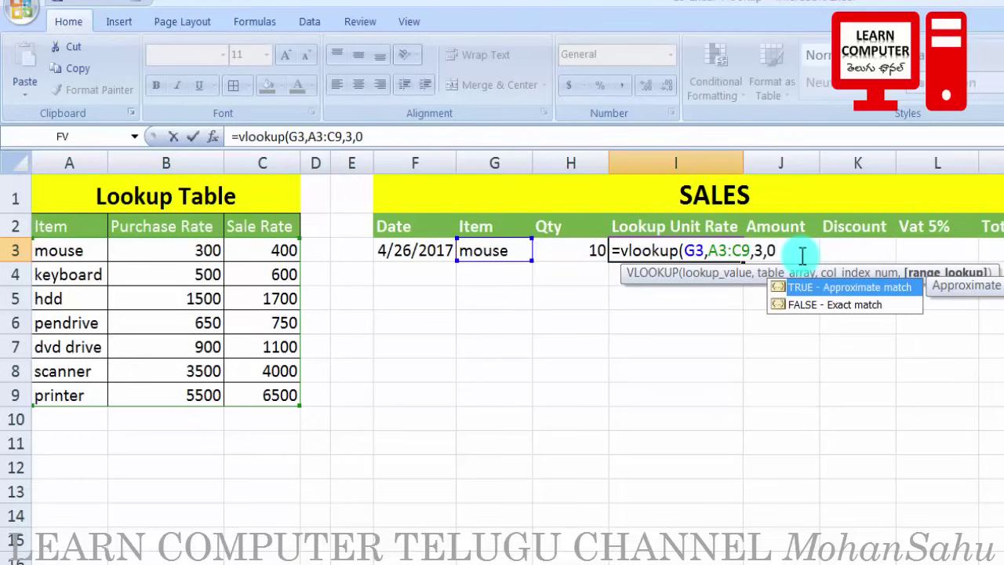
{"action": "type", "text": ")"}
{"action": "key", "text": "Return"}
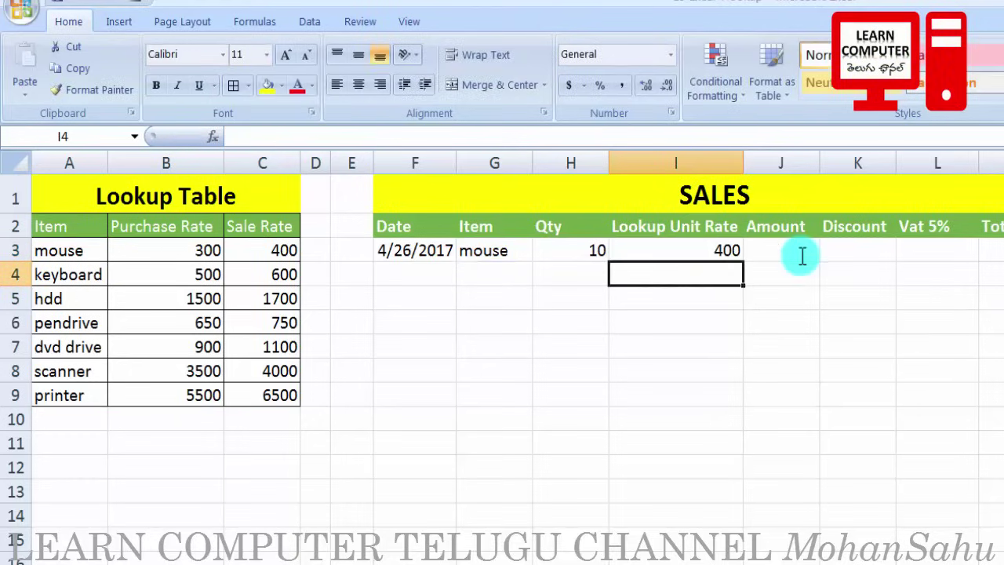
{"action": "left_click", "coordinate": [726, 252]}
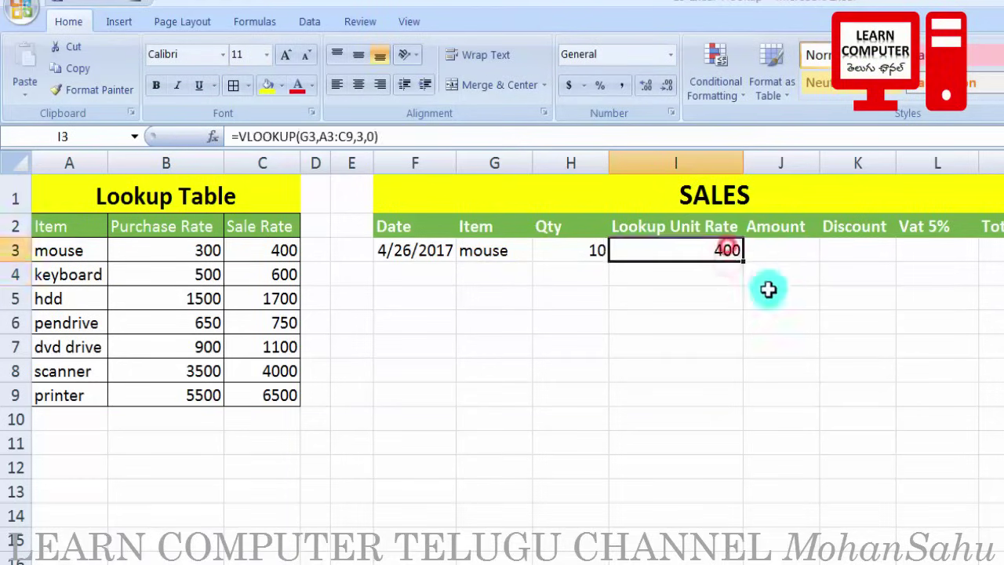
{"action": "left_click", "coordinate": [71, 249]}
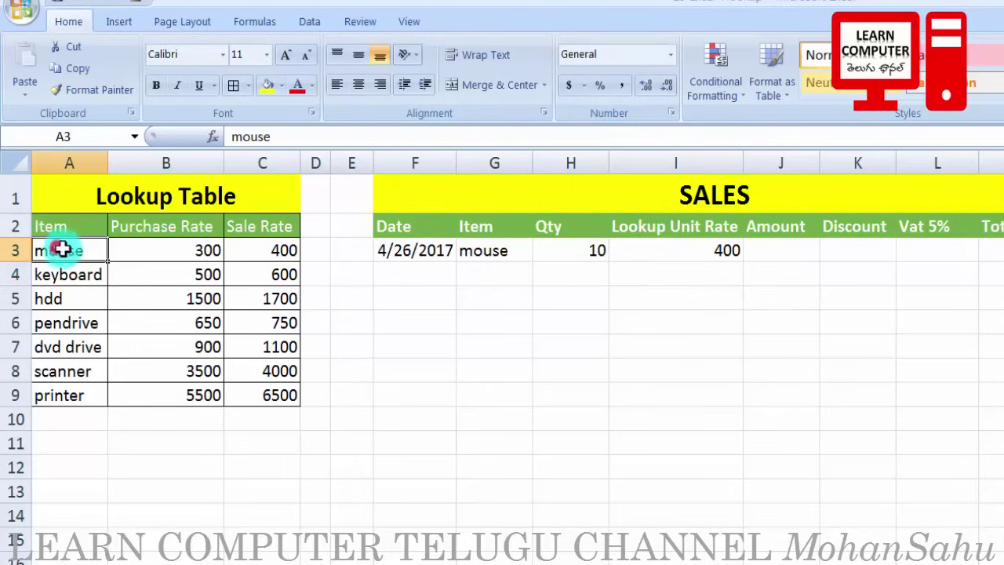
{"action": "left_click", "coordinate": [268, 249]}
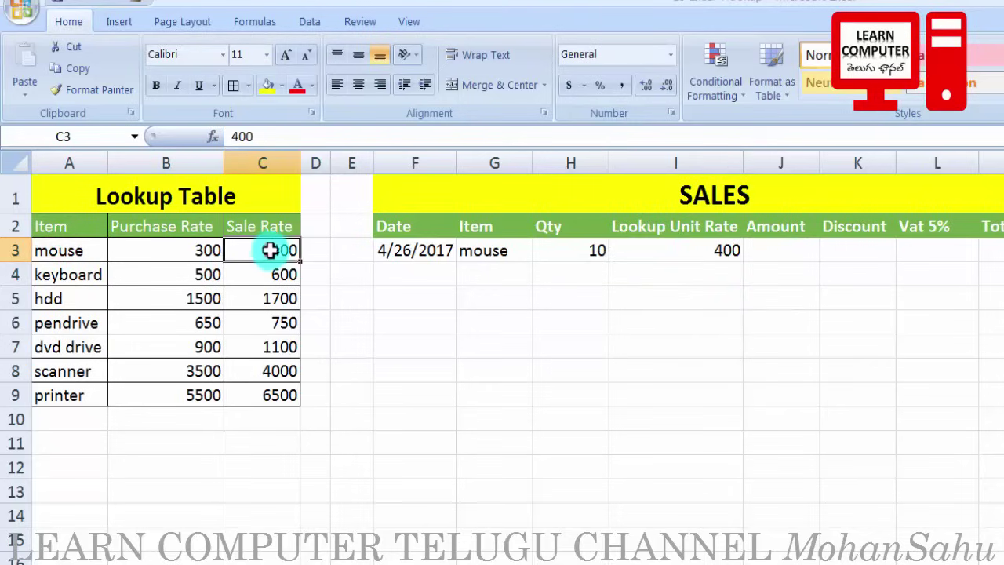
{"action": "left_click", "coordinate": [491, 252]}
{"action": "left_click", "coordinate": [721, 254]}
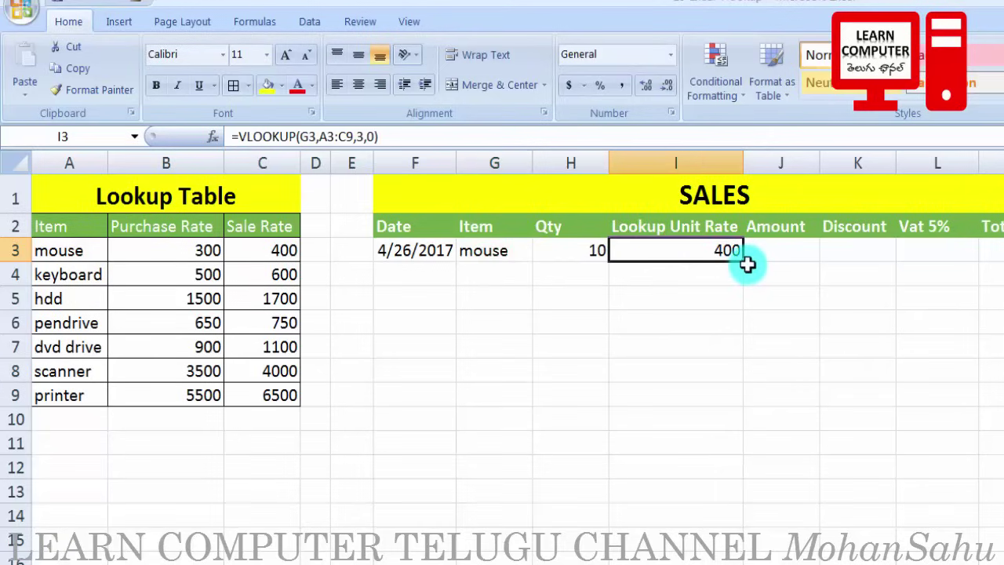
{"action": "left_click", "coordinate": [397, 275]}
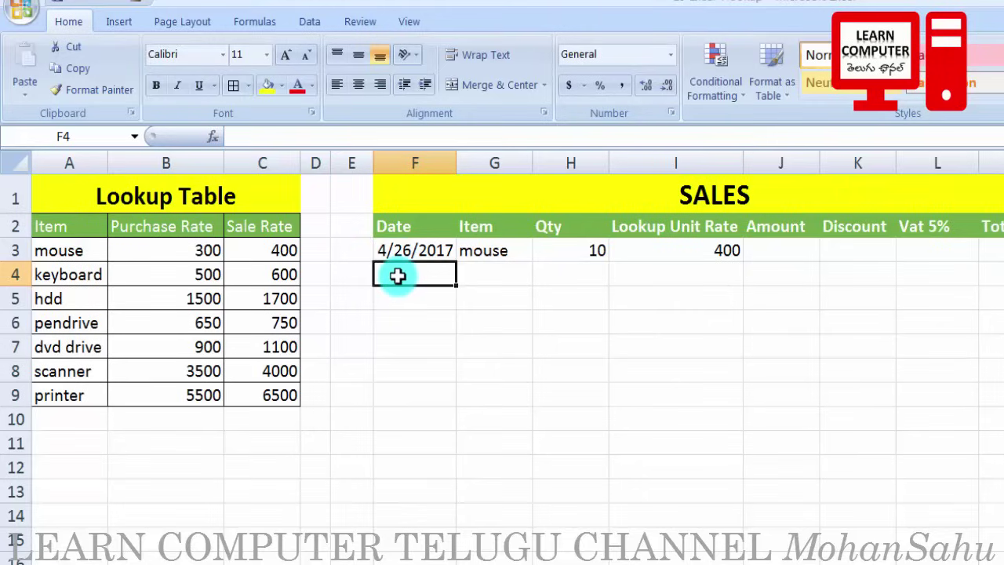
Enter 4/27/2017 in F4 and fill the daily date series down column F to row 190
{"action": "type", "text": "4/27/2017"}
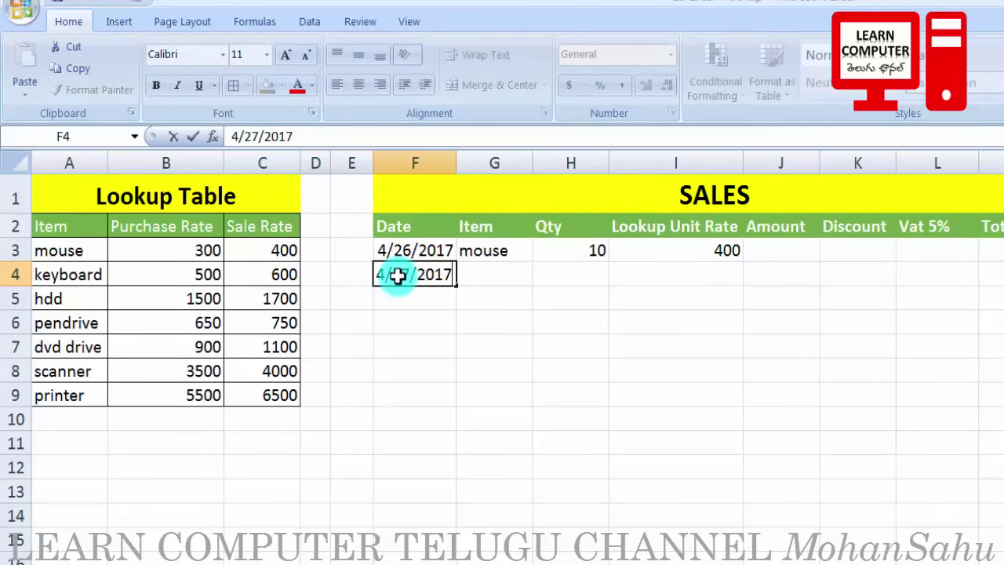
{"action": "key", "text": "Return"}
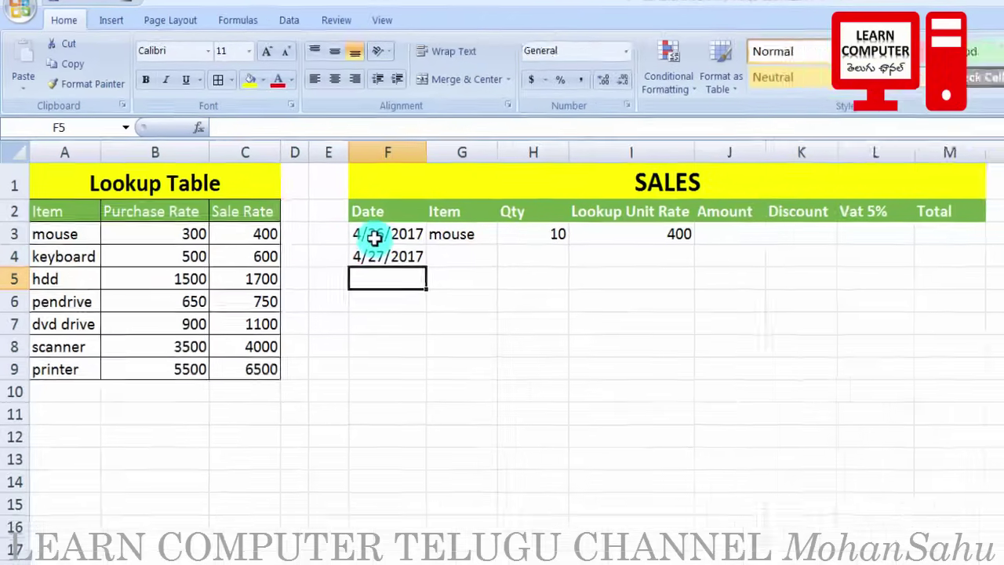
{"action": "left_click_drag", "start_coordinate": [396, 250], "coordinate": [400, 275]}
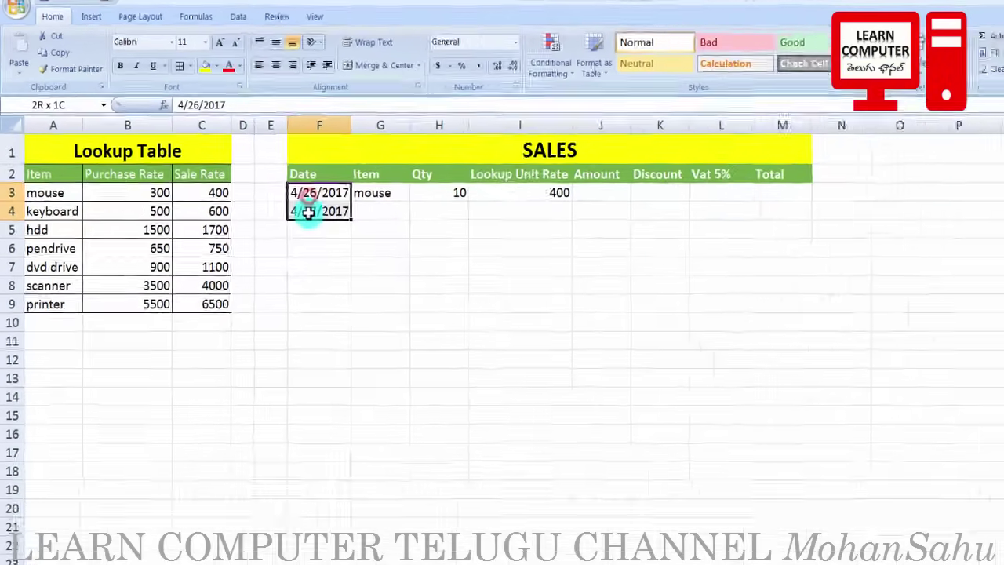
{"action": "left_click_drag", "start_coordinate": [306, 193], "coordinate": [282, 521]}
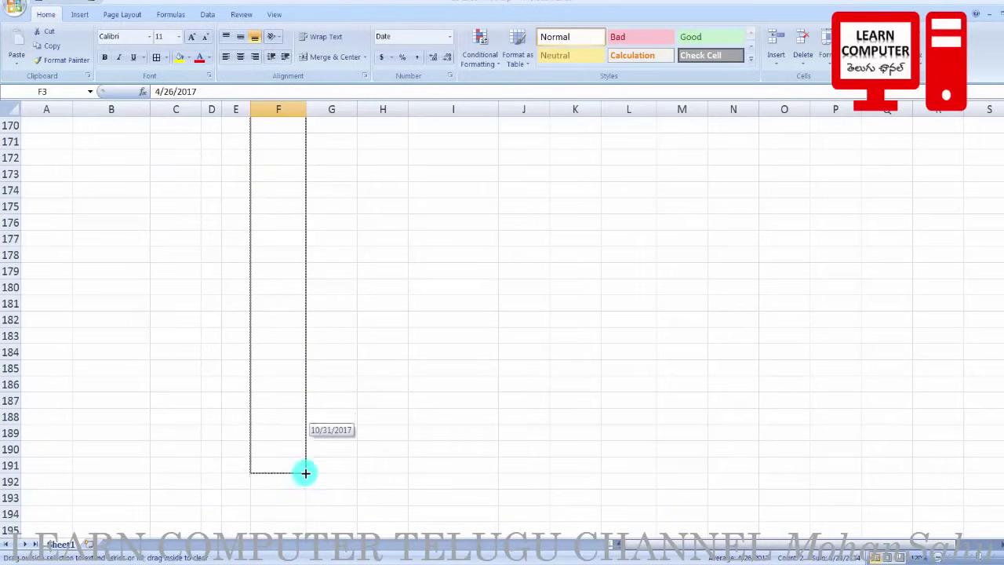
{"action": "left_click_drag", "start_coordinate": [305, 517], "coordinate": [305, 450]}
{"action": "scroll", "coordinate": [399, 436], "scroll_direction": "up", "scroll_amount": 4}
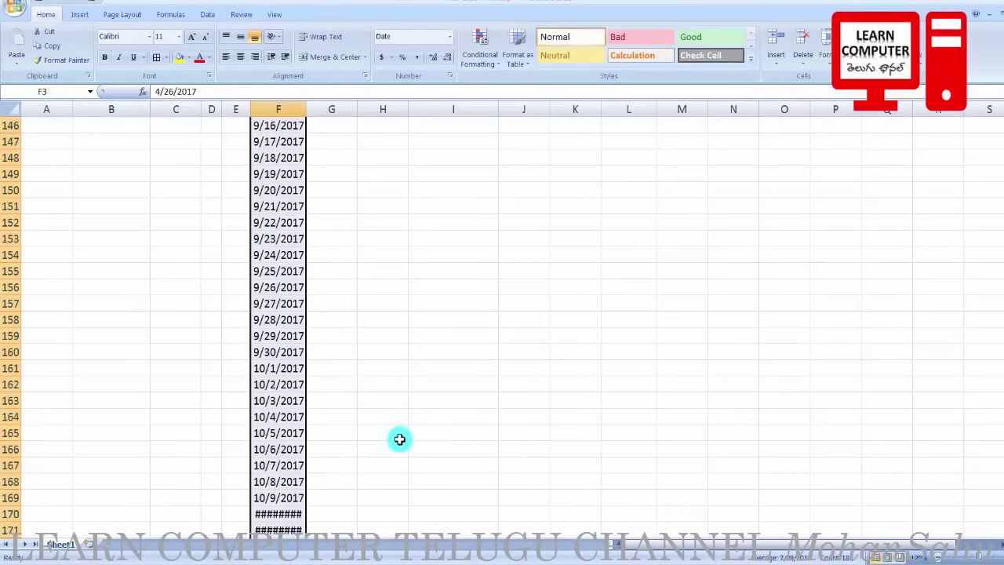
{"action": "scroll", "coordinate": [399, 436], "scroll_direction": "up", "scroll_amount": 1}
{"action": "scroll", "coordinate": [399, 436], "scroll_direction": "down", "scroll_amount": 1}
{"action": "scroll", "coordinate": [389, 424], "scroll_direction": "down", "scroll_amount": 3}
{"action": "scroll", "coordinate": [374, 406], "scroll_direction": "down", "scroll_amount": 2}
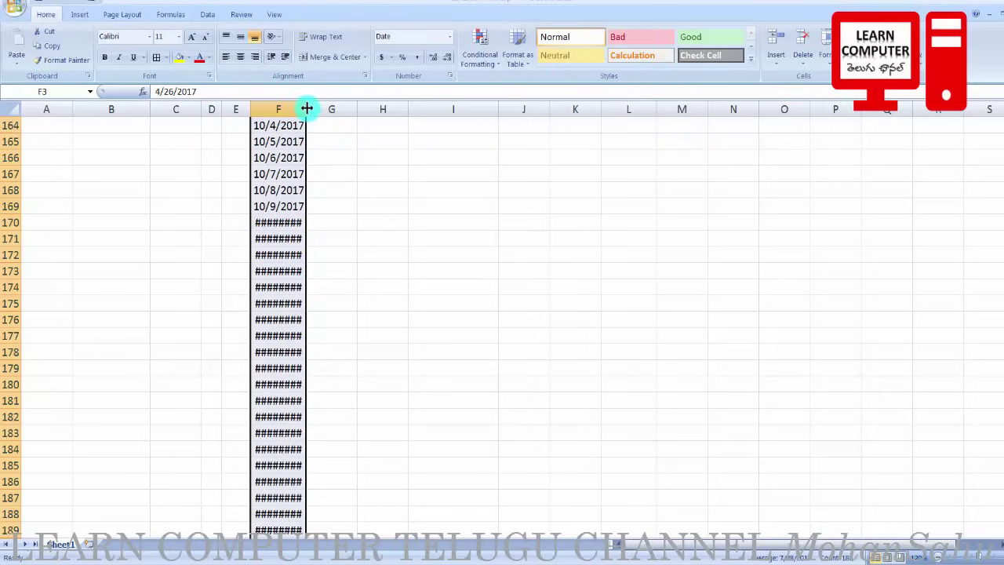
Autofit the Date column so full dates display instead of ########
{"action": "double_click", "coordinate": [307, 109]}
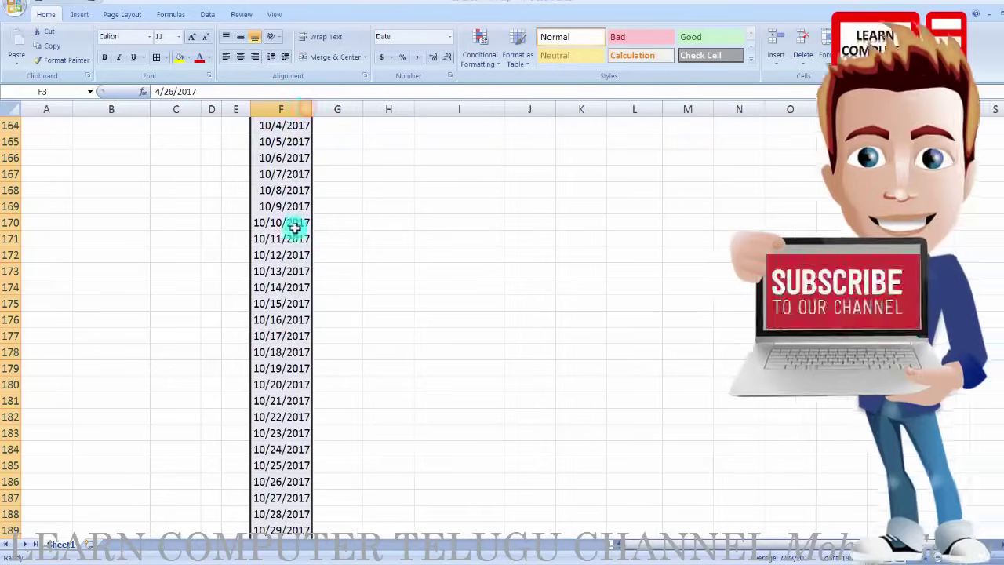
{"action": "scroll", "coordinate": [277, 291], "scroll_direction": "up", "scroll_amount": 7}
{"action": "scroll", "coordinate": [278, 292], "scroll_direction": "up", "scroll_amount": 7}
{"action": "scroll", "coordinate": [278, 293], "scroll_direction": "up", "scroll_amount": 7}
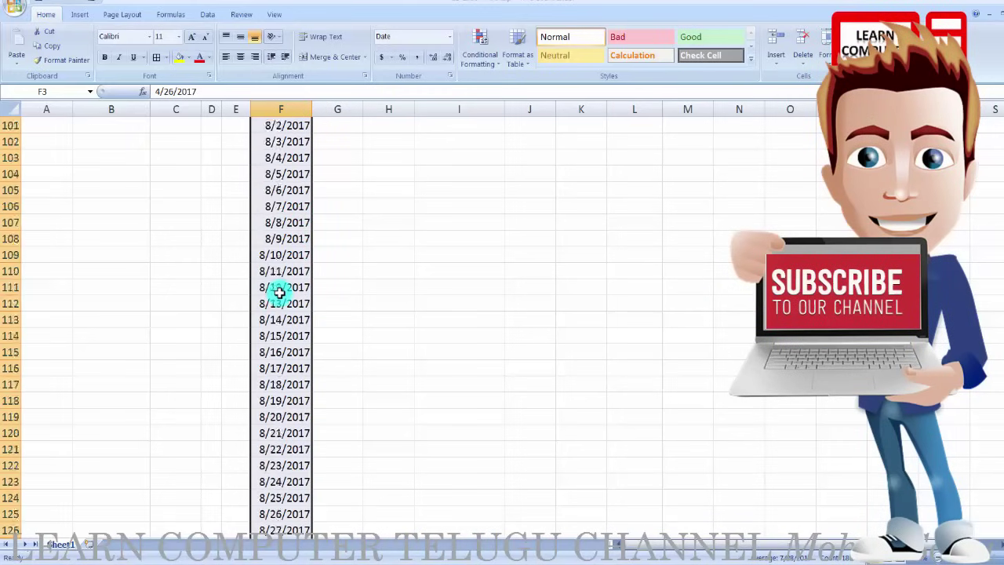
{"action": "scroll", "coordinate": [279, 295], "scroll_direction": "up", "scroll_amount": 6}
{"action": "scroll", "coordinate": [280, 295], "scroll_direction": "up", "scroll_amount": 10}
{"action": "scroll", "coordinate": [279, 296], "scroll_direction": "up", "scroll_amount": 10}
{"action": "scroll", "coordinate": [280, 297], "scroll_direction": "up", "scroll_amount": 8}
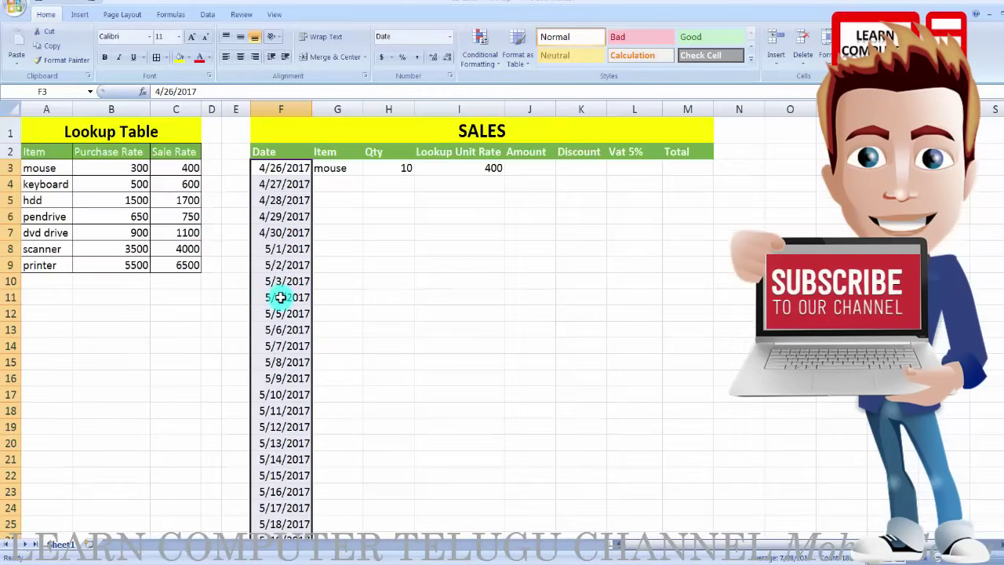
{"action": "scroll", "coordinate": [310, 248], "scroll_direction": "down", "scroll_amount": 6}
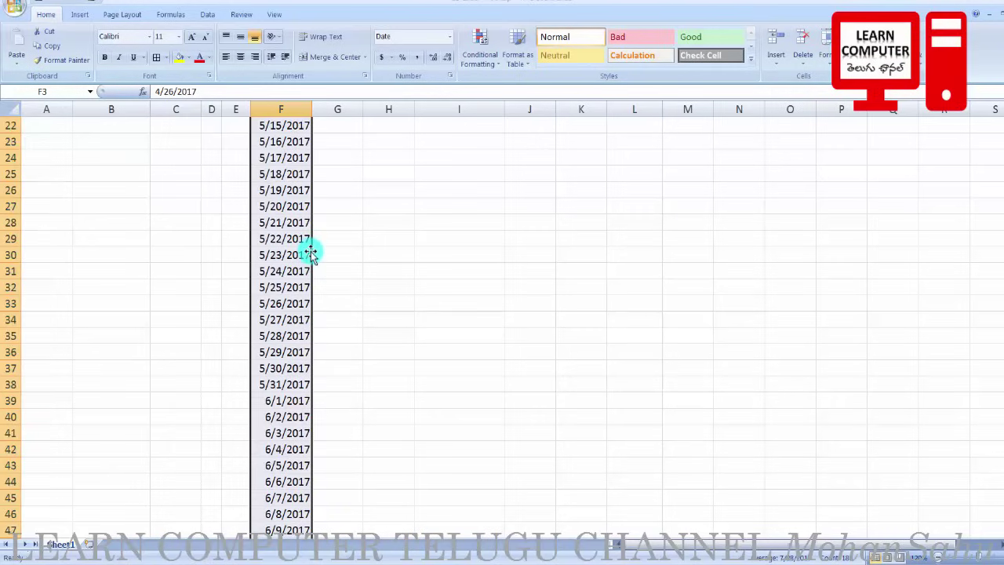
{"action": "scroll", "coordinate": [310, 248], "scroll_direction": "up", "scroll_amount": 7}
{"action": "scroll", "coordinate": [298, 376], "scroll_direction": "down", "scroll_amount": 8}
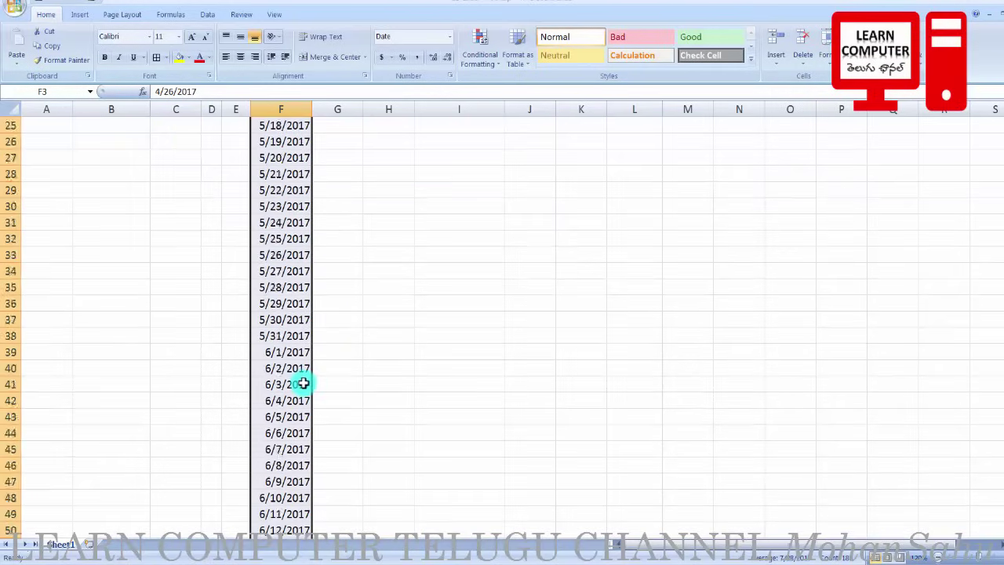
{"action": "scroll", "coordinate": [294, 368], "scroll_direction": "down", "scroll_amount": 2}
Clear all dates from 6/1/2017 in F39 downward, keeping dates through 5/31/2017
{"action": "left_click", "coordinate": [271, 251]}
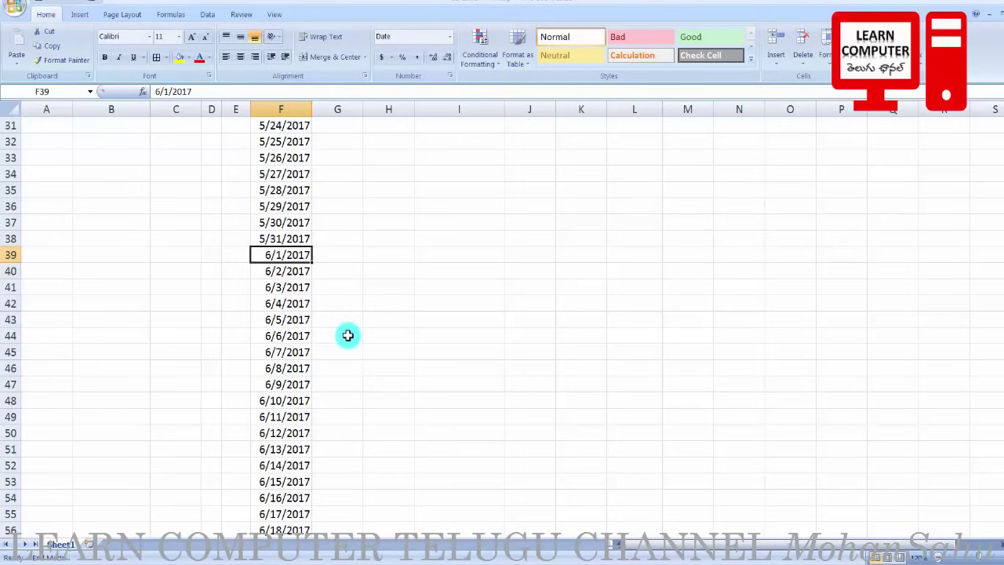
{"action": "key", "text": "ctrl+shift+Down"}
{"action": "key", "text": "Delete"}
{"action": "scroll", "coordinate": [348, 336], "scroll_direction": "up", "scroll_amount": 1}
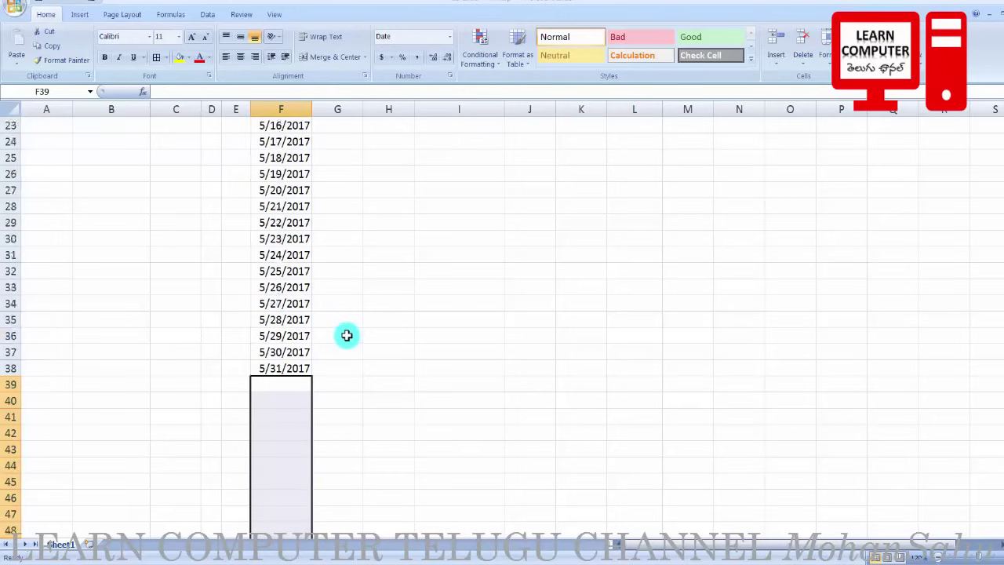
{"action": "scroll", "coordinate": [347, 335], "scroll_direction": "up", "scroll_amount": 7}
{"action": "left_click", "coordinate": [345, 183]}
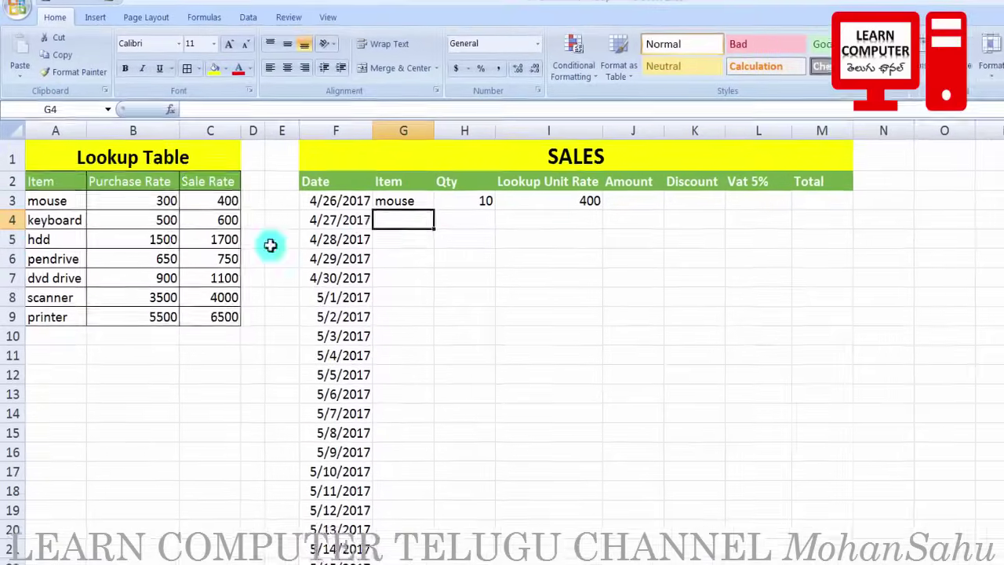
Copy the lookup item names keyboard through printer from A4:A9 into G4:G9
{"action": "mouse_move", "coordinate": [50, 206]}
{"action": "left_mouse_down"}
{"action": "mouse_move", "coordinate": [44, 262]}
{"action": "mouse_move", "coordinate": [62, 269]}
{"action": "mouse_move", "coordinate": [74, 370]}
{"action": "left_mouse_up"}
{"action": "left_click", "coordinate": [54, 255]}
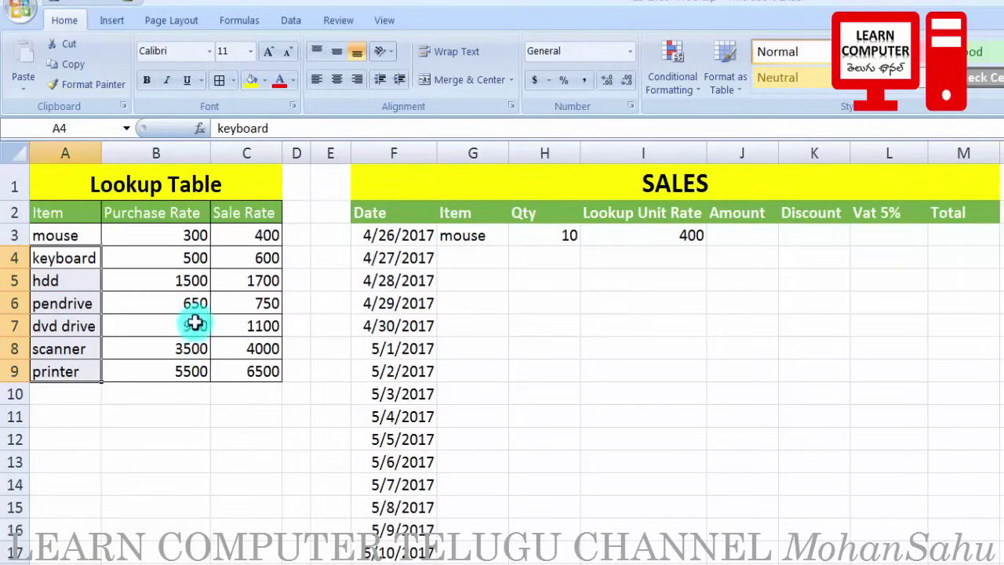
{"action": "key", "text": "ctrl+c"}
{"action": "left_click", "coordinate": [466, 262]}
{"action": "key", "text": "ctrl+v"}
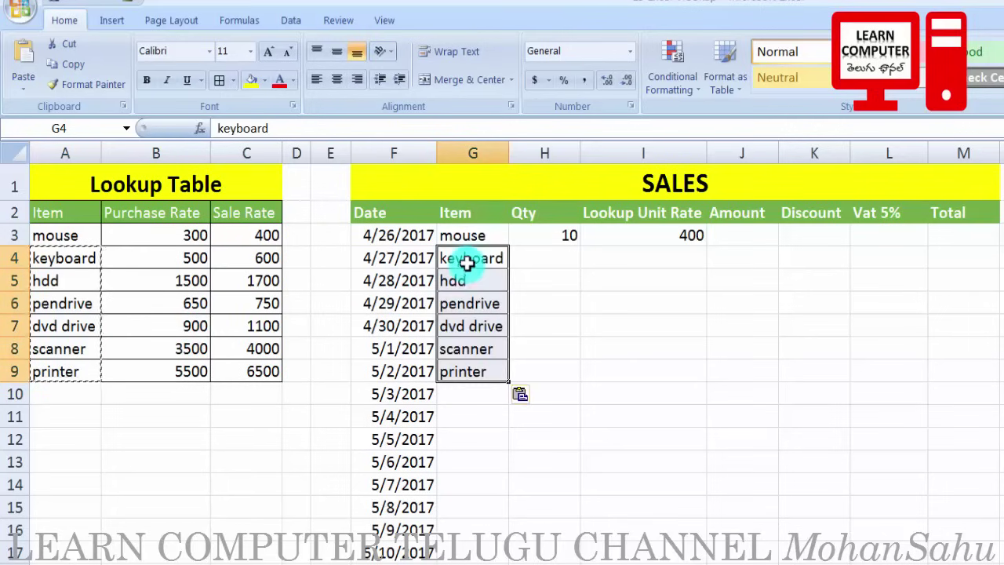
Enter mouse, hdd, scanner, pendrive and keyboard in G10:G14
{"action": "left_click", "coordinate": [463, 393]}
{"action": "scroll", "coordinate": [475, 392], "scroll_direction": "down", "scroll_amount": 2}
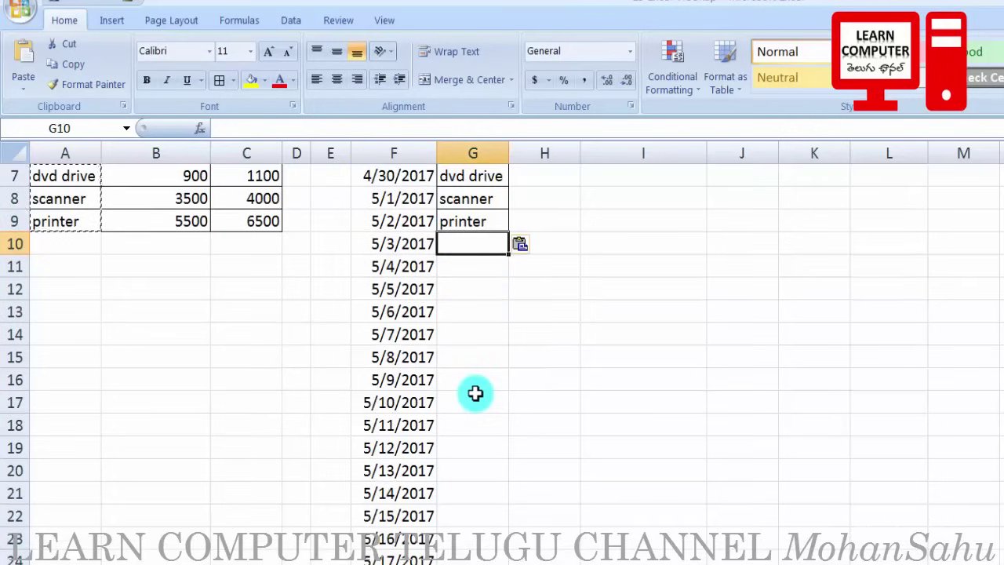
{"action": "scroll", "coordinate": [475, 393], "scroll_direction": "up", "scroll_amount": 2}
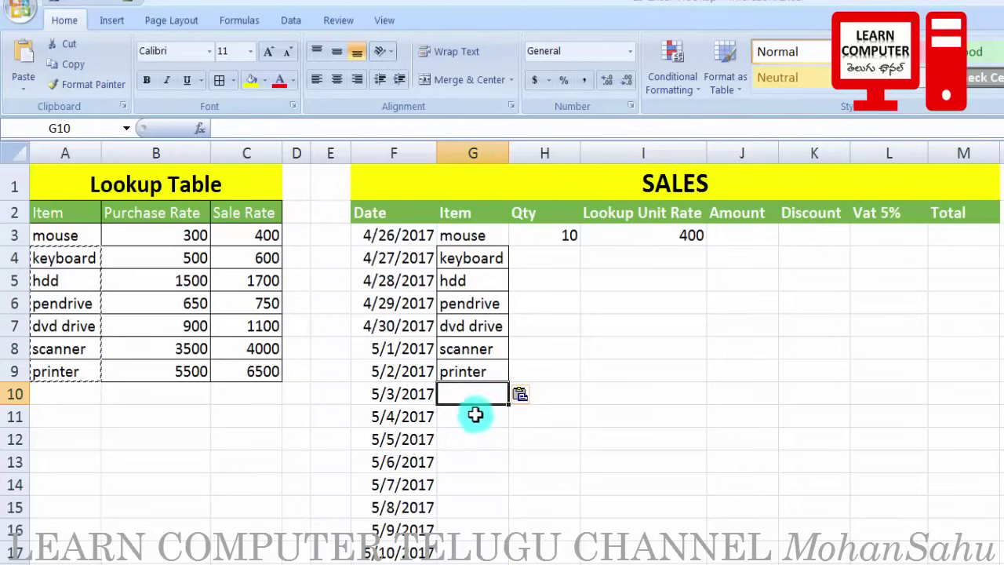
{"action": "type", "text": "mu"}
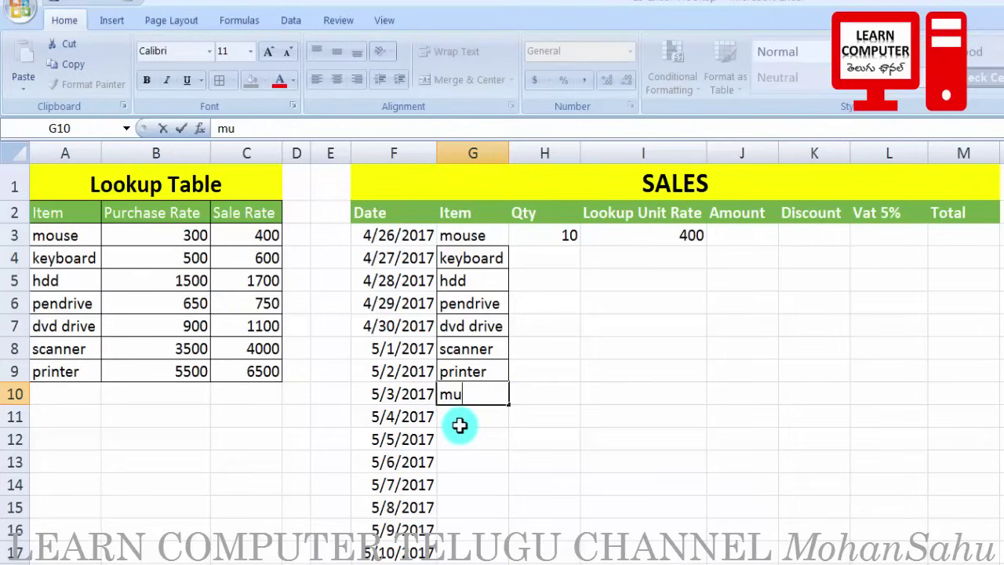
{"action": "key", "text": "Return"}
{"action": "key", "text": "Up"}
{"action": "type", "text": "m"}
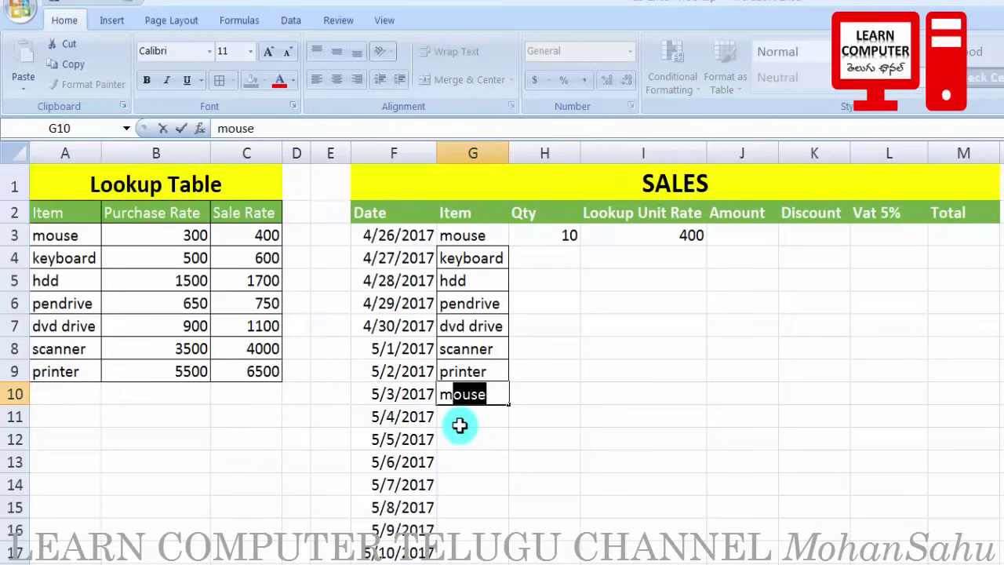
{"action": "key", "text": "Return"}
{"action": "type", "text": "hdd"}
{"action": "key", "text": "Return"}
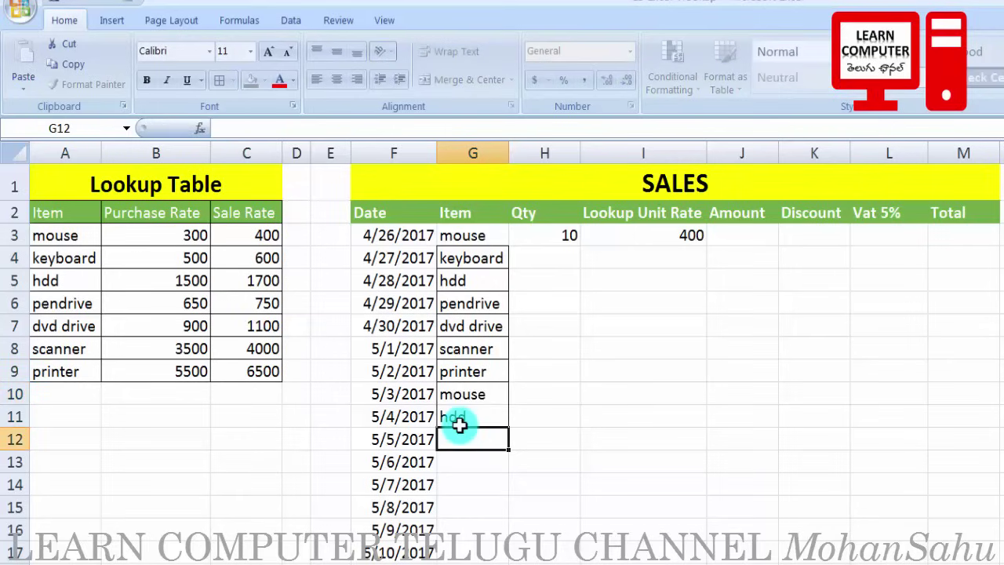
{"action": "type", "text": "scanner"}
{"action": "key", "text": "Return"}
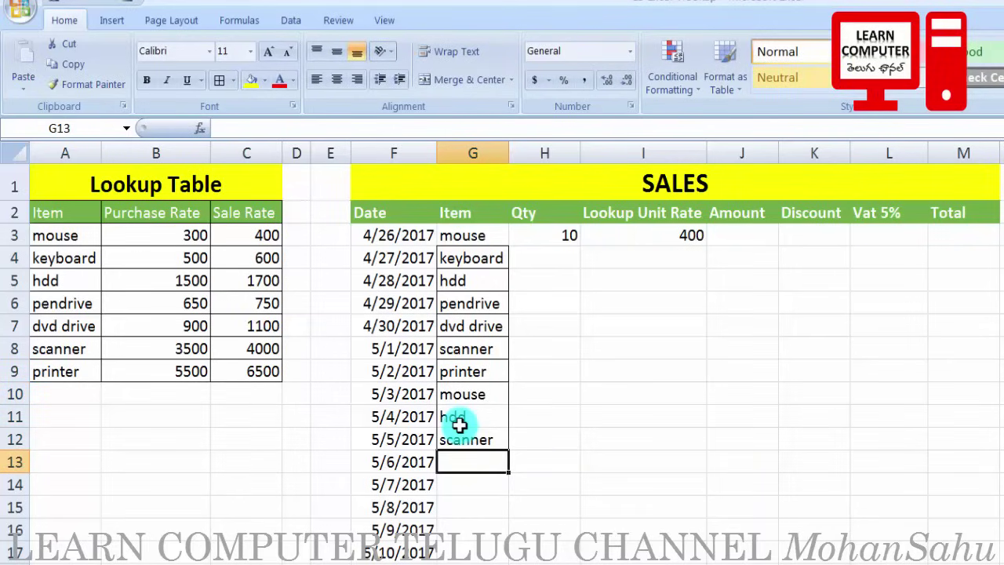
{"action": "type", "text": "p"}
{"action": "key", "text": "Return"}
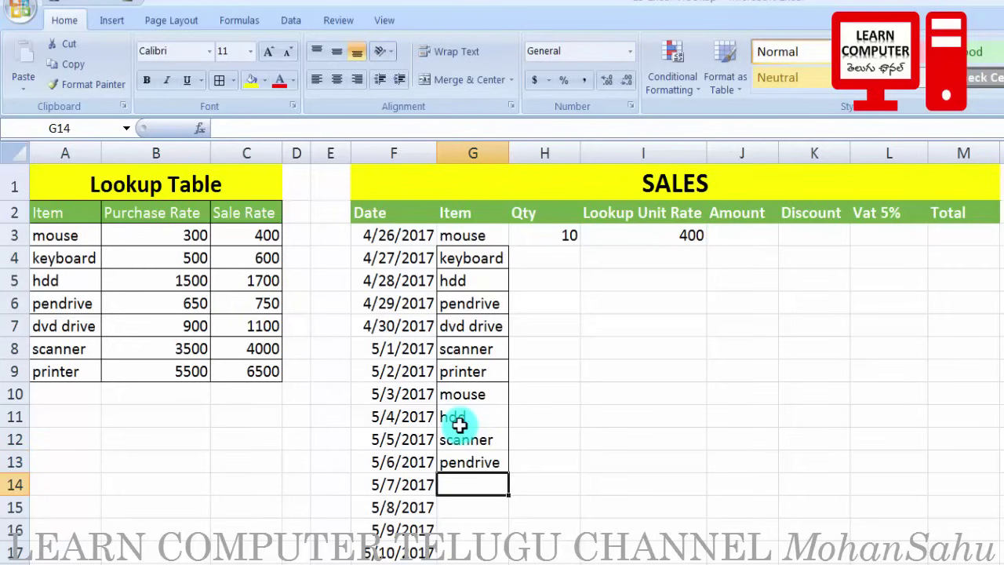
{"action": "type", "text": "k"}
{"action": "key", "text": "Return"}
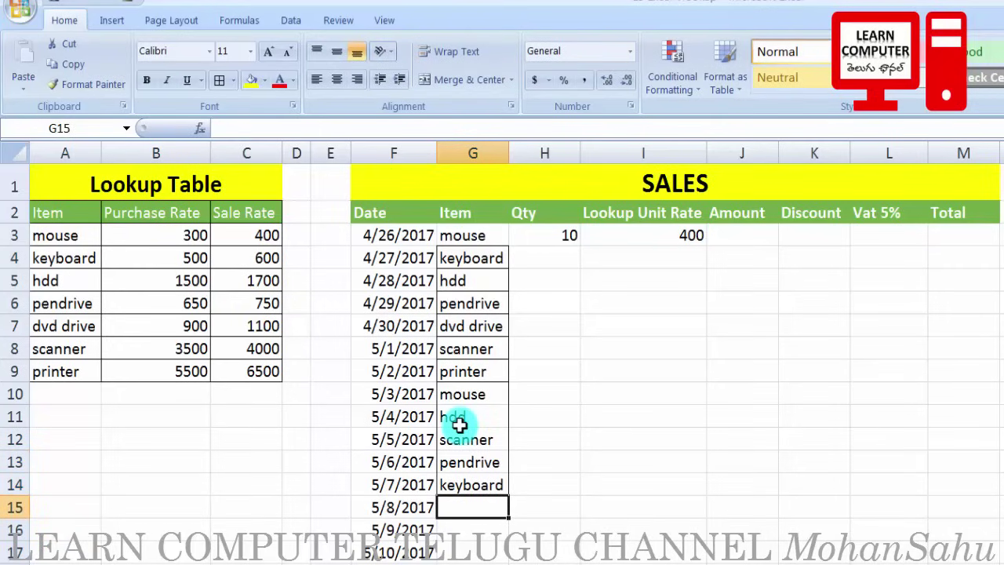
{"action": "scroll", "coordinate": [495, 506], "scroll_direction": "down", "scroll_amount": 2}
{"action": "scroll", "coordinate": [495, 507], "scroll_direction": "up", "scroll_amount": 2}
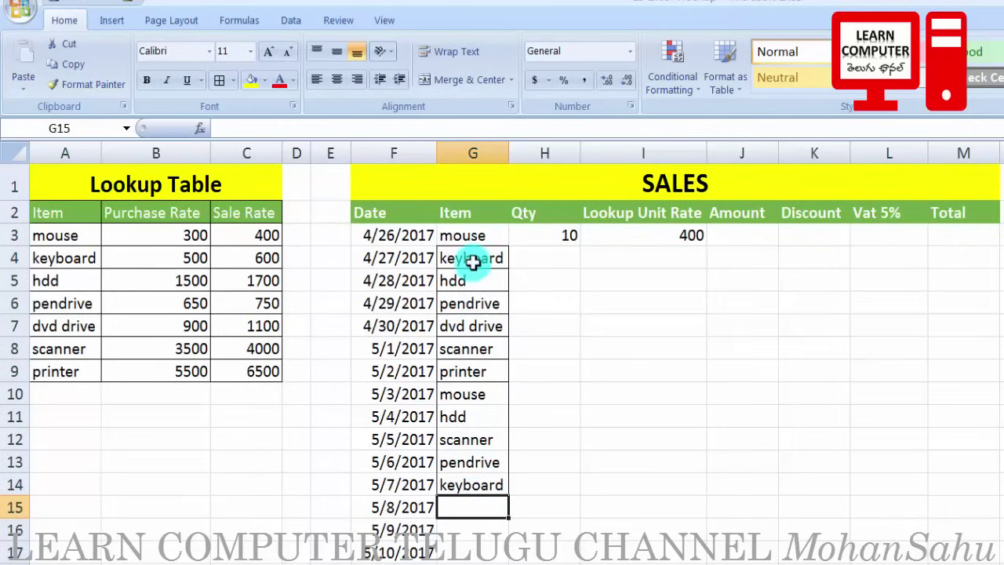
Copy the item list G4:G14 and paste it at G15 and G26 to reach row 38
{"action": "mouse_move", "coordinate": [473, 262]}
{"action": "left_mouse_down"}
{"action": "mouse_move", "coordinate": [513, 484]}
{"action": "mouse_move", "coordinate": [498, 487]}
{"action": "left_mouse_up"}
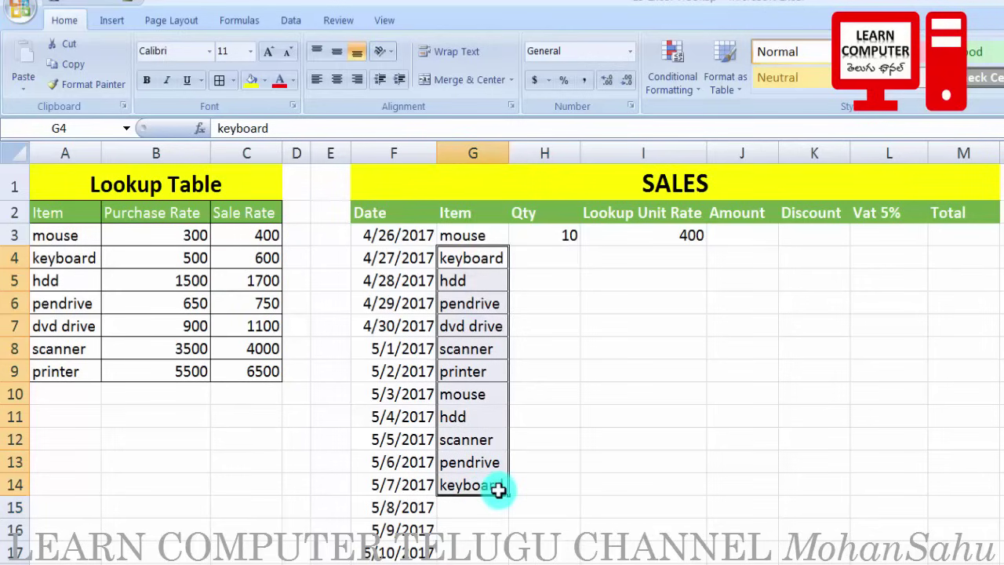
{"action": "key", "text": "ctrl+c"}
{"action": "scroll", "coordinate": [498, 488], "scroll_direction": "down", "scroll_amount": 2}
{"action": "scroll", "coordinate": [470, 439], "scroll_direction": "up", "scroll_amount": 1}
{"action": "left_click", "coordinate": [467, 424]}
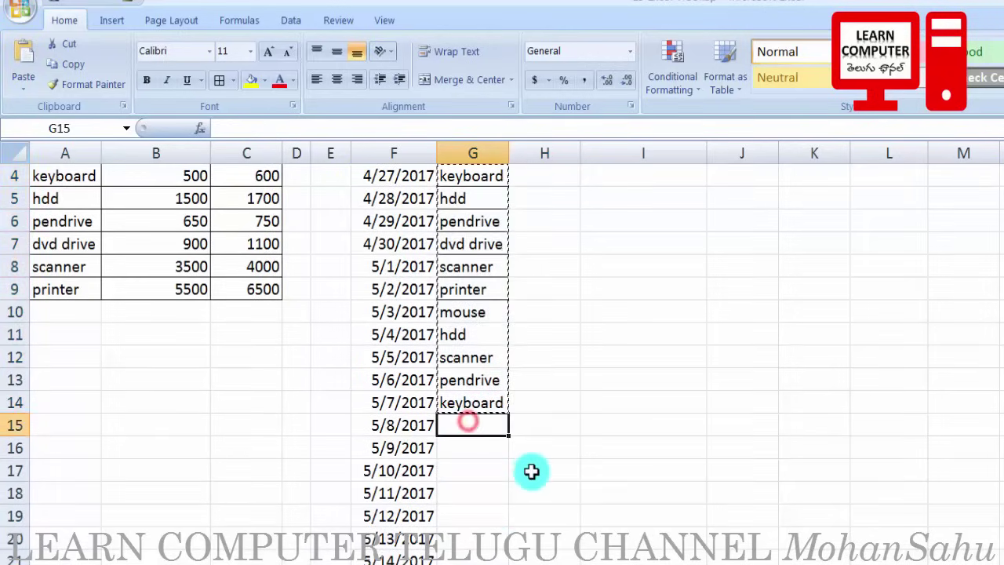
{"action": "key", "text": "ctrl+v"}
{"action": "scroll", "coordinate": [470, 416], "scroll_direction": "down", "scroll_amount": 4}
{"action": "left_click", "coordinate": [326, 287]}
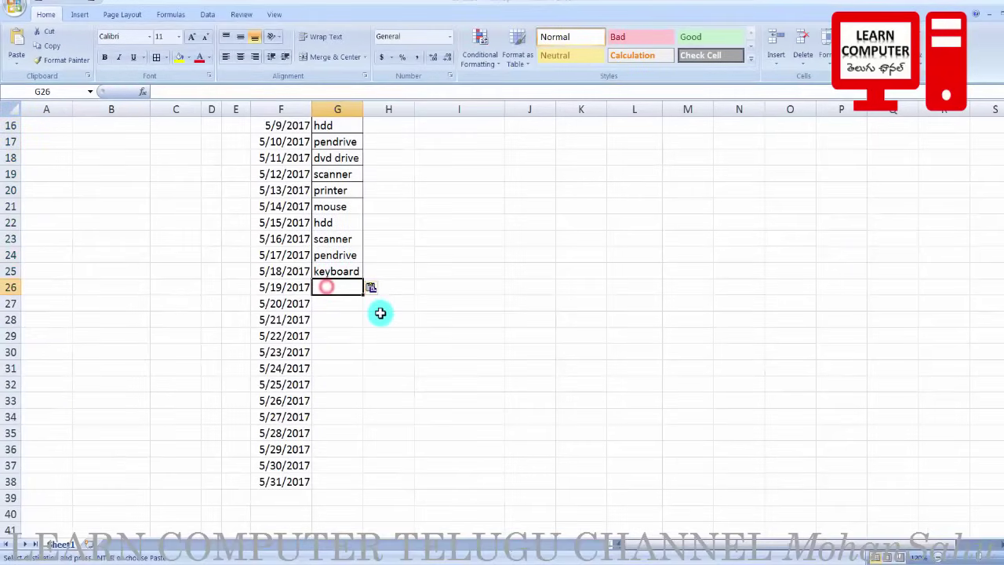
{"action": "key", "text": "ctrl+v"}
{"action": "left_click", "coordinate": [333, 469]}
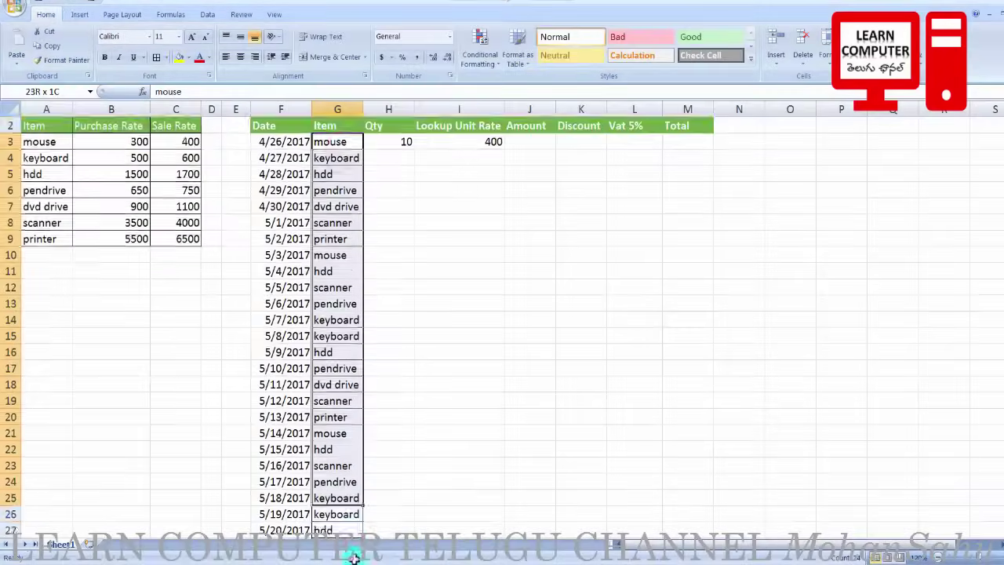
{"action": "left_click_drag", "start_coordinate": [354, 557], "coordinate": [346, 520]}
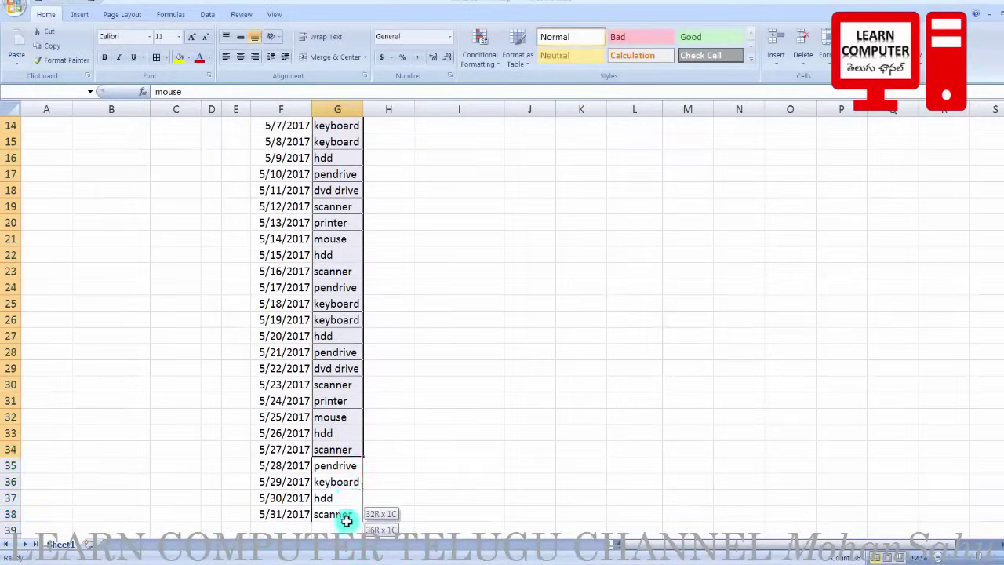
Apply All Borders to G3:G38 and widen column G slightly
{"action": "left_click_drag", "start_coordinate": [346, 520], "coordinate": [348, 463]}
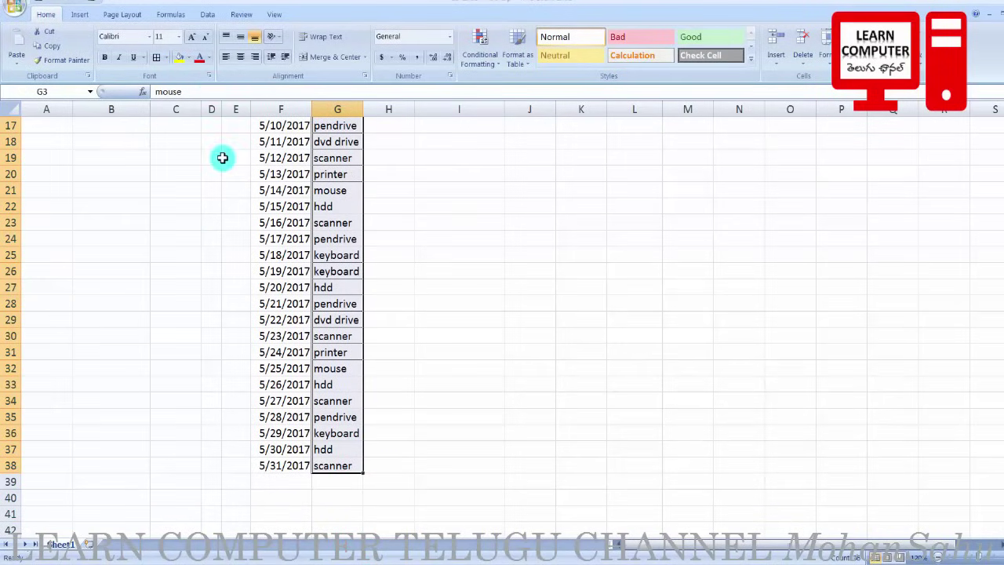
{"action": "left_click", "coordinate": [167, 58]}
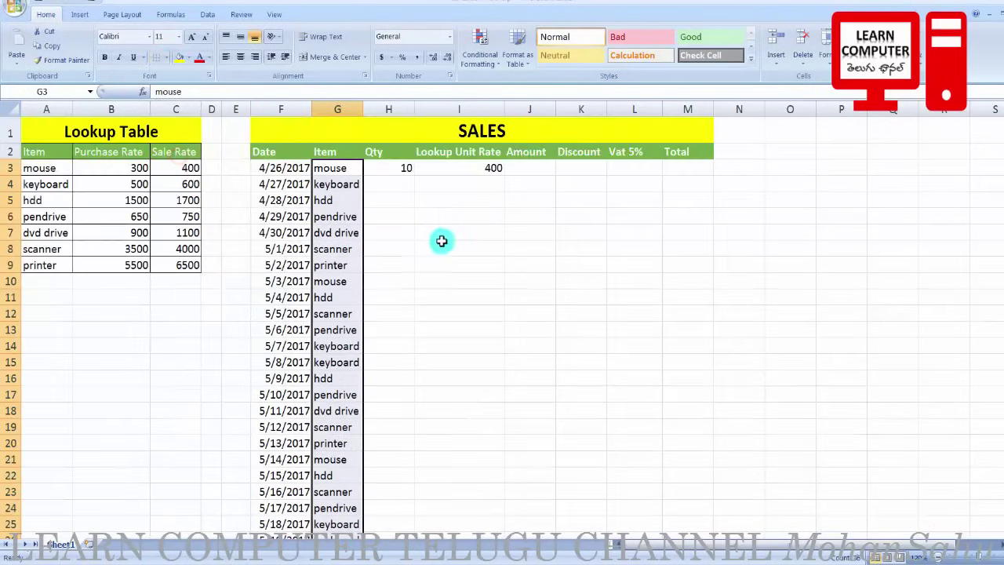
{"action": "left_click", "coordinate": [440, 248]}
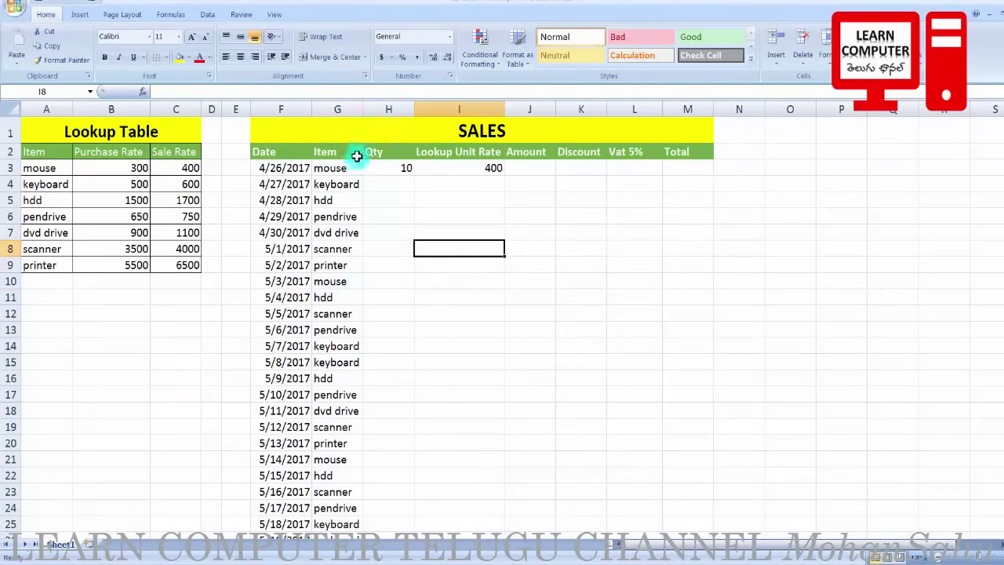
{"action": "left_click_drag", "start_coordinate": [365, 117], "coordinate": [370, 116]}
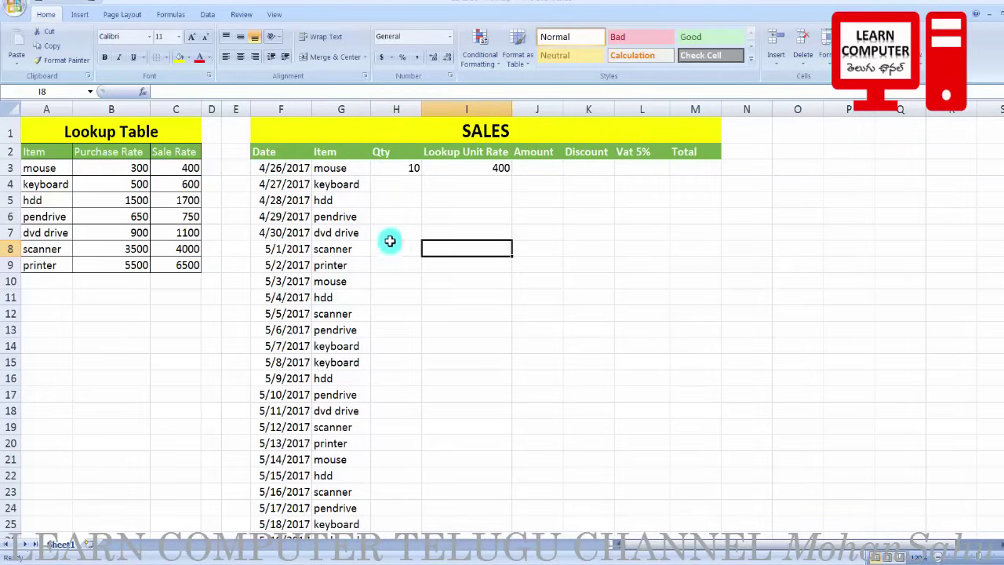
Review the items in column G and the I3 lookup formula, ending with H4 selected
{"action": "left_click", "coordinate": [350, 184]}
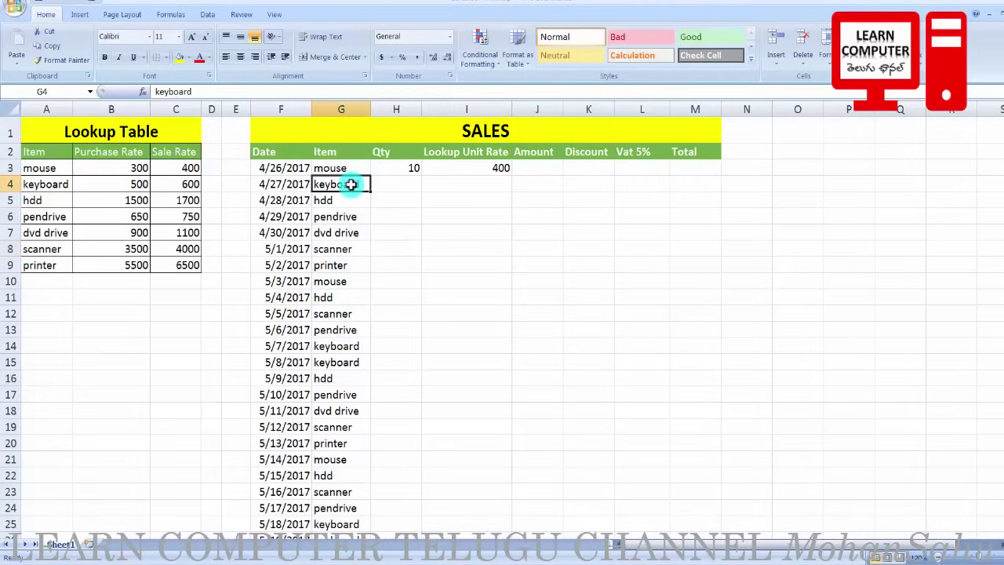
{"action": "left_click", "coordinate": [395, 184]}
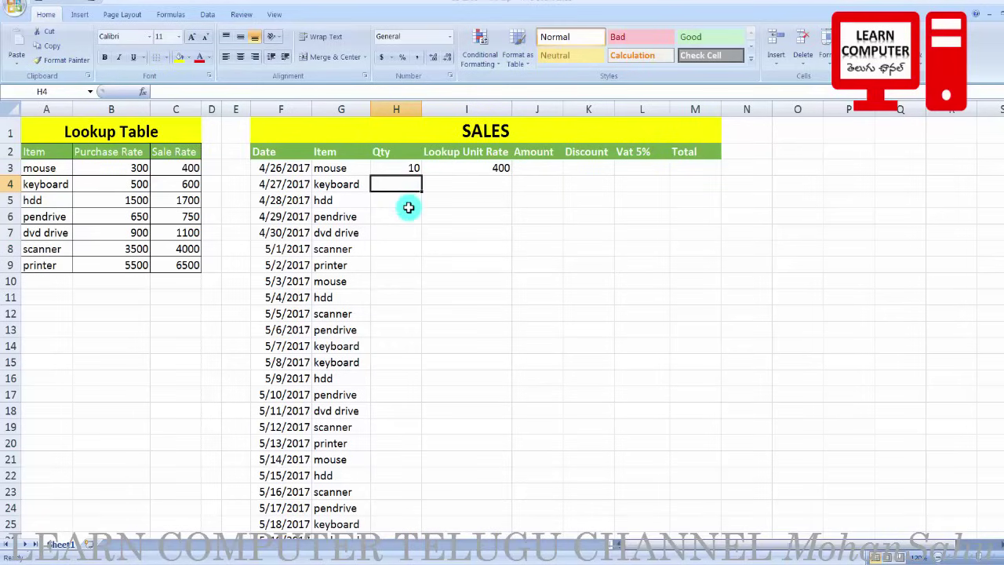
{"action": "left_click", "coordinate": [339, 168]}
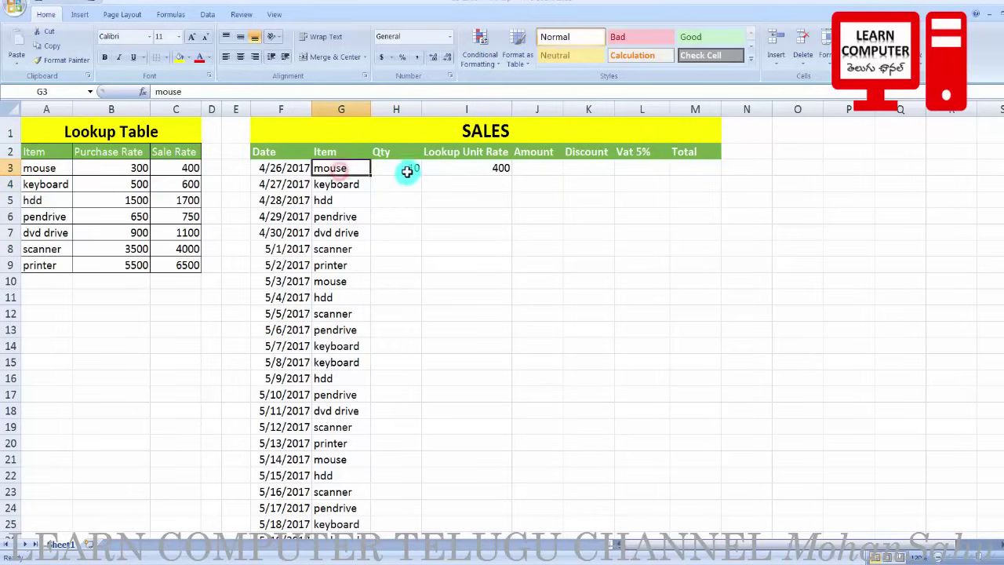
{"action": "left_click", "coordinate": [488, 169]}
{"action": "left_click", "coordinate": [461, 196]}
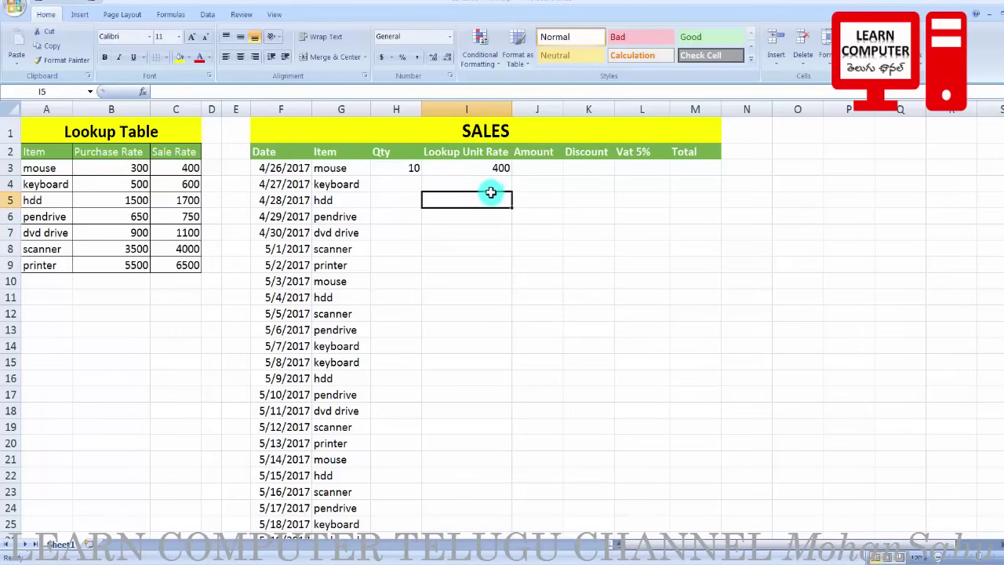
{"action": "left_click", "coordinate": [493, 170]}
{"action": "left_click", "coordinate": [459, 185]}
{"action": "left_click", "coordinate": [352, 192]}
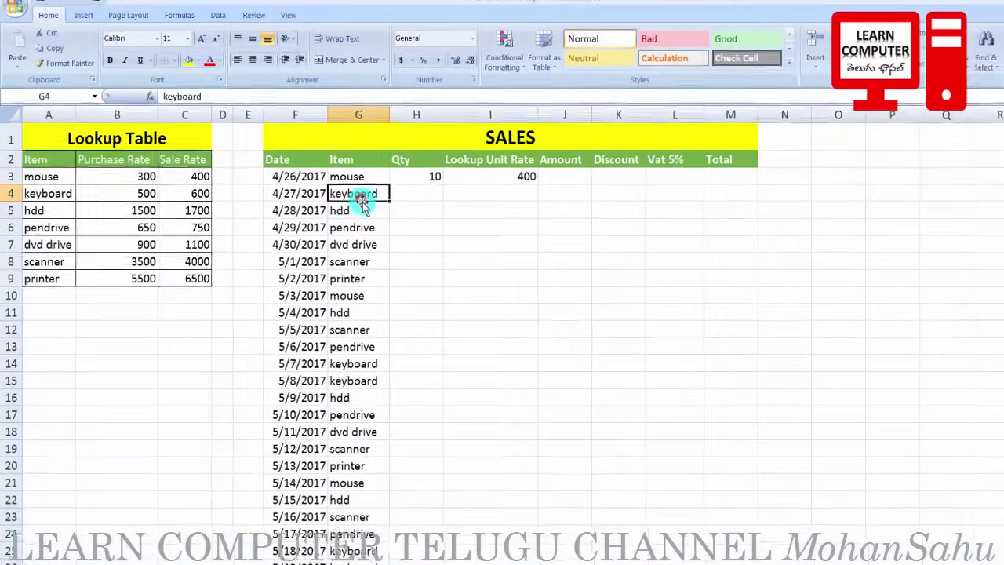
{"action": "left_click", "coordinate": [556, 210]}
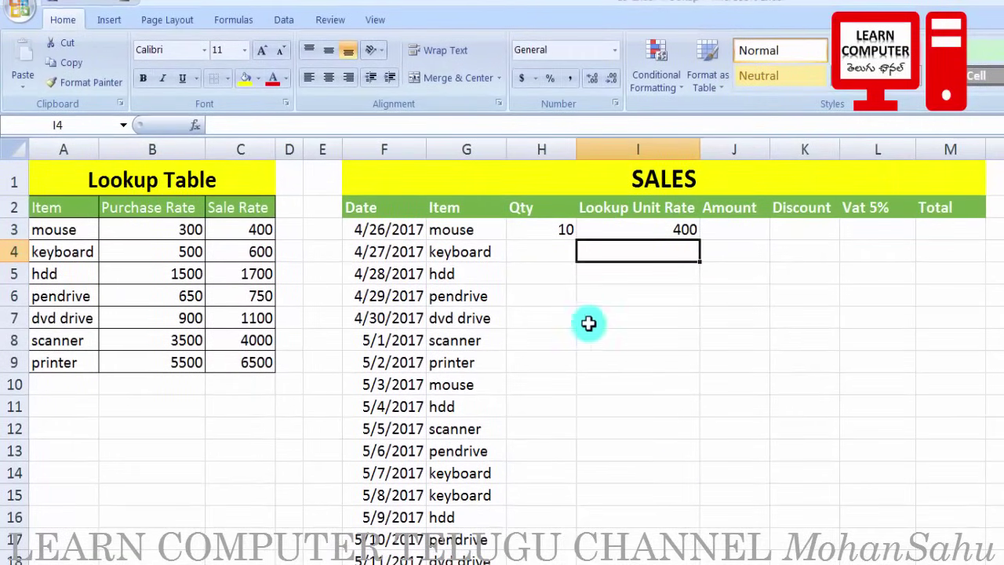
{"action": "left_click", "coordinate": [543, 254]}
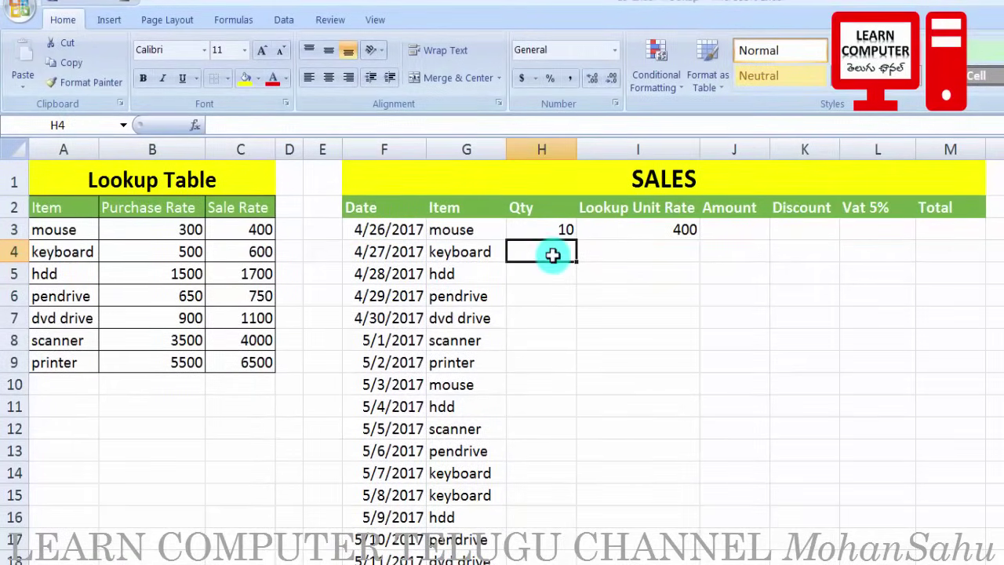
{"action": "left_click", "coordinate": [648, 252]}
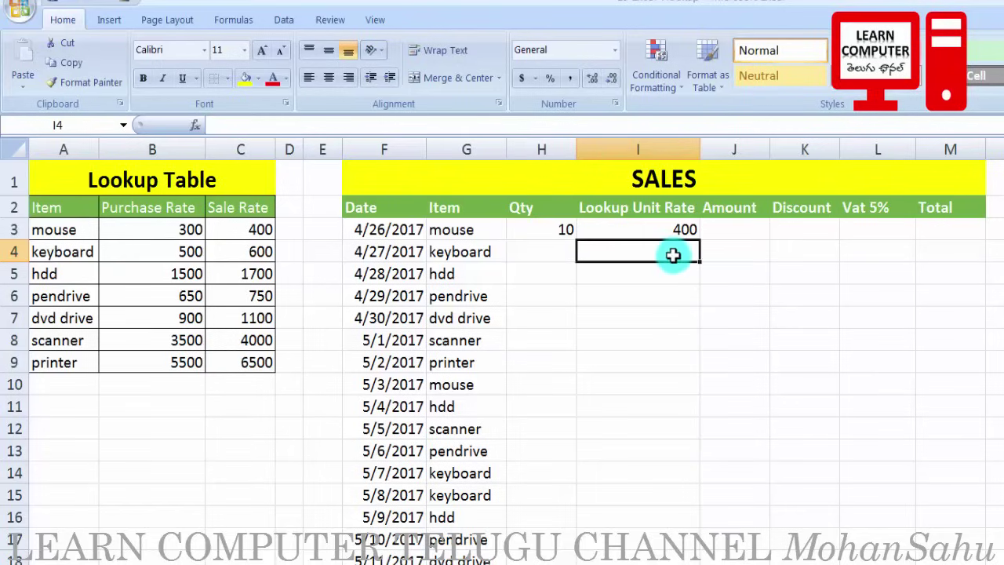
{"action": "left_click", "coordinate": [540, 252]}
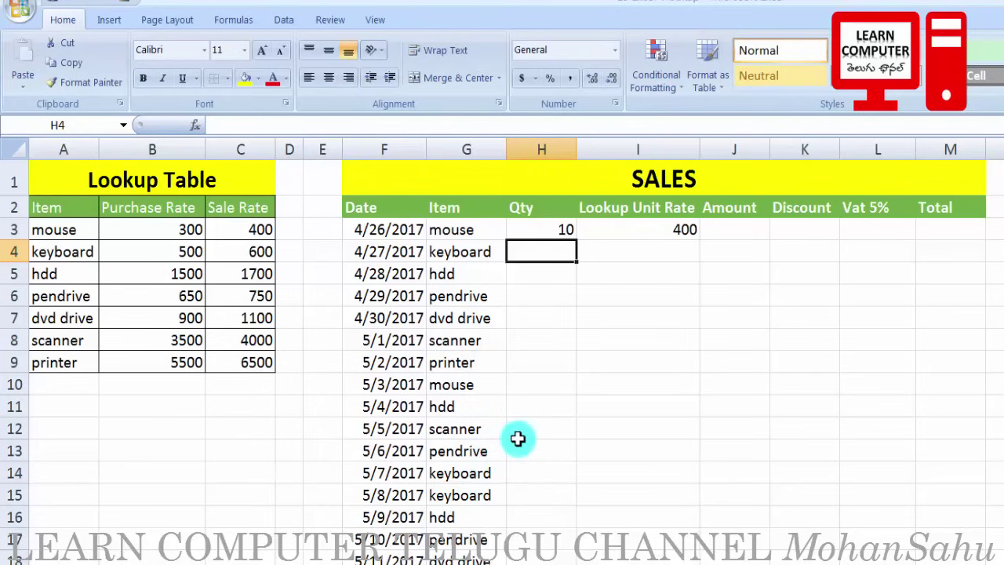
Enter quantities 12, 14, 15, 10, 20, 5, 6, 9, 8, 10, 14, 50, 5, 6, 4, 5, 9 into H4:H20
{"action": "type", "text": "12 14"}
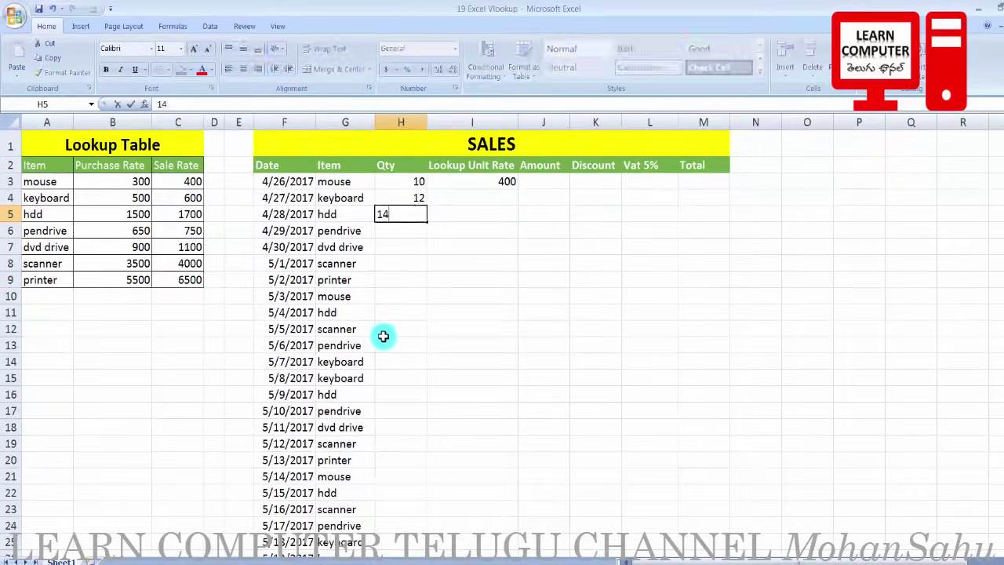
{"action": "type", "text": " 15 10 20"}
{"action": "key", "text": "Return"}
{"action": "type", "text": "5 "}
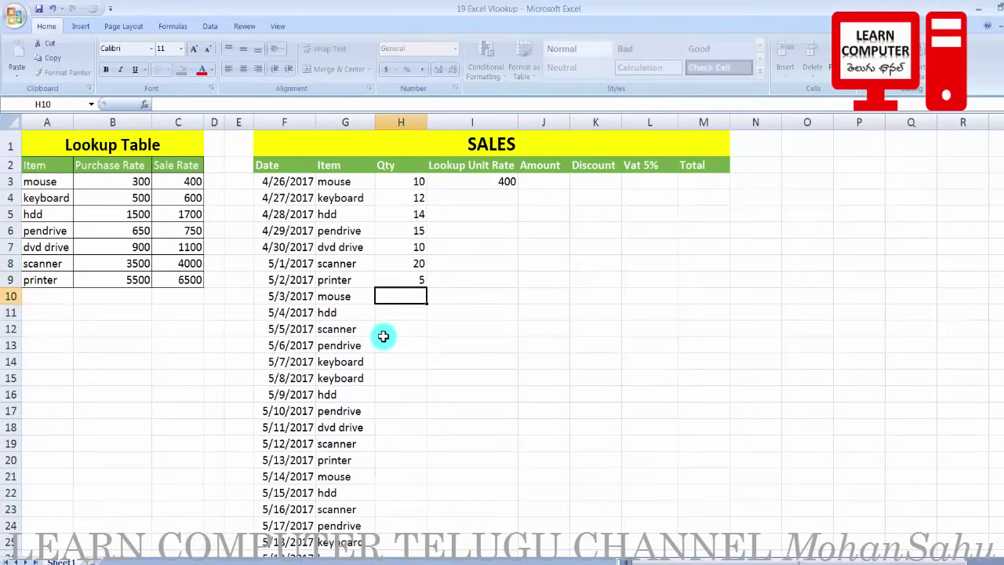
{"action": "type", "text": "6 9 8 10 14 50 51"}
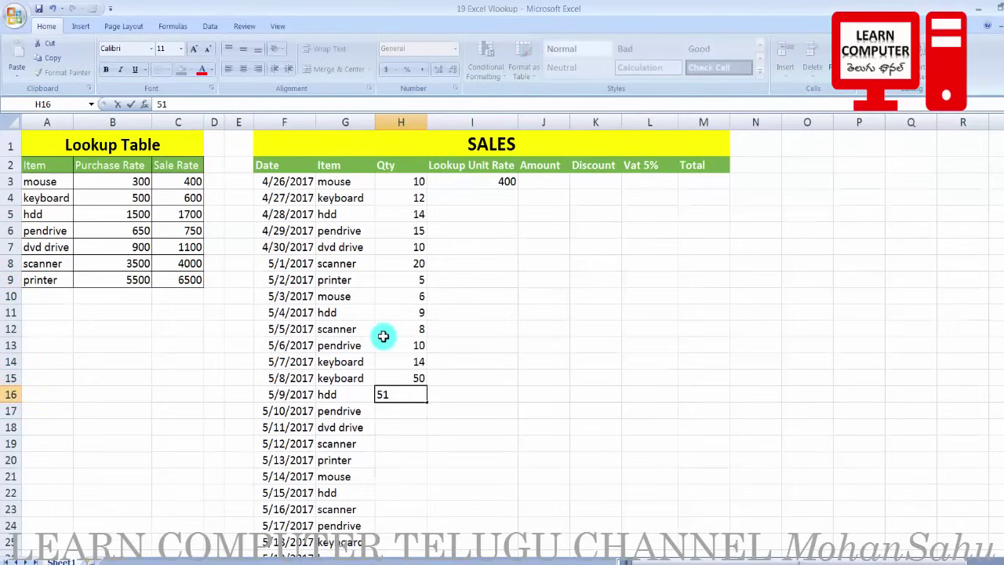
{"action": "key", "text": "BackSpace"}
{"action": "key", "text": "Return"}
{"action": "type", "text": "6 4 5 9"}
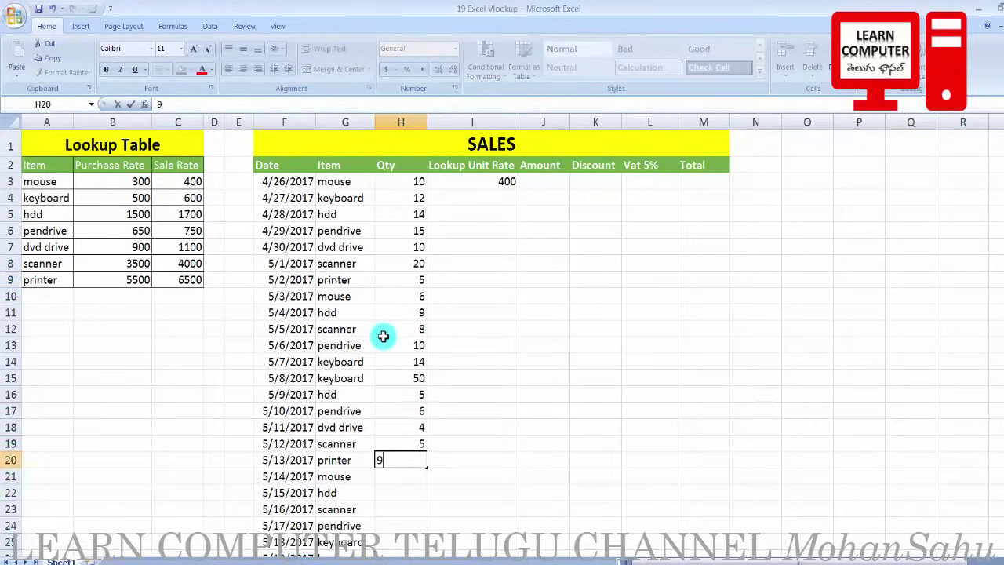
{"action": "key", "text": "Return"}
Copy blocks of quantities and paste them at H21, H33 and H37 to fill remaining rows
{"action": "left_click_drag", "start_coordinate": [416, 280], "coordinate": [420, 460]}
{"action": "key", "text": "ctrl+c"}
{"action": "left_click", "coordinate": [400, 476]}
{"action": "key", "text": "ctrl+v"}
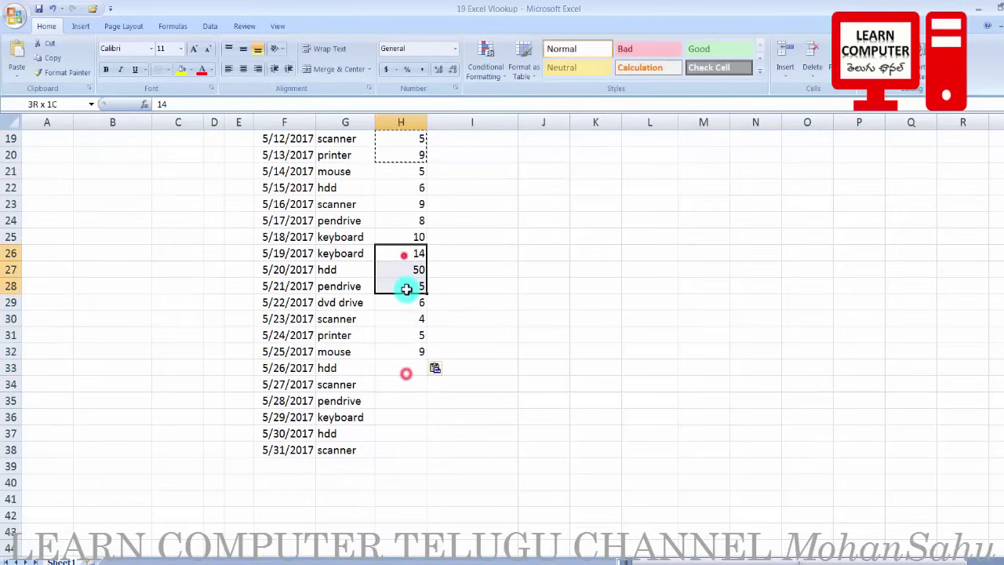
{"action": "mouse_move", "coordinate": [406, 349]}
{"action": "left_mouse_down"}
{"action": "mouse_move", "coordinate": [402, 253]}
{"action": "mouse_move", "coordinate": [401, 285]}
{"action": "left_mouse_up"}
{"action": "left_click", "coordinate": [528, 339]}
{"action": "left_click", "coordinate": [401, 367]}
{"action": "key", "text": "ctrl+v"}
{"action": "left_click", "coordinate": [401, 434]}
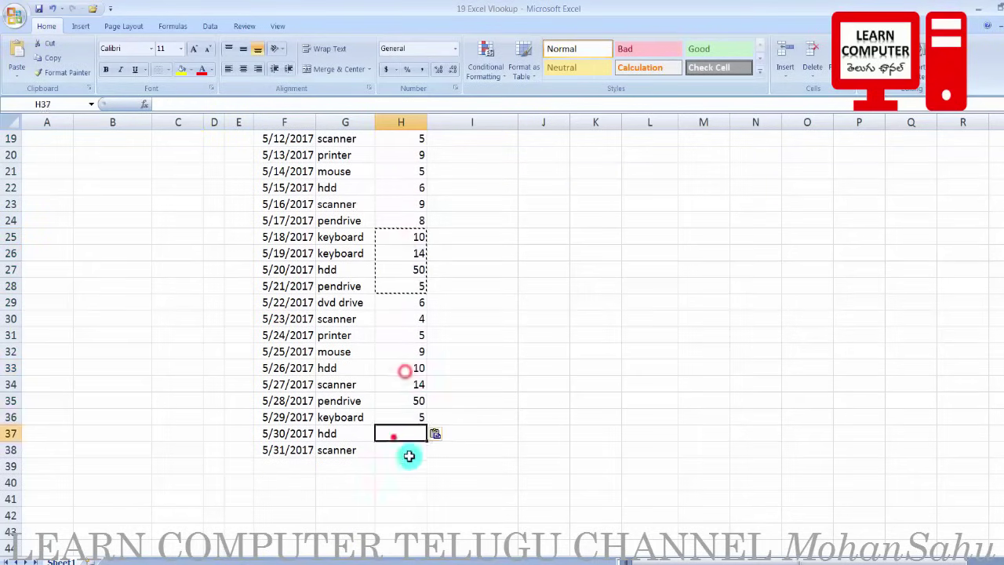
{"action": "key", "text": "ctrl+v"}
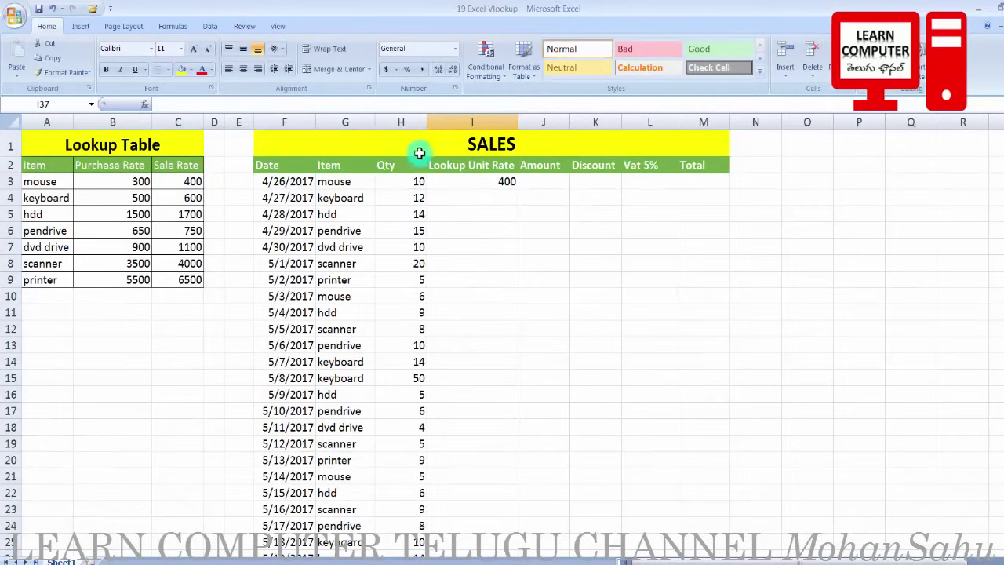
Narrow column H slightly and review the existing lookup formula in I3
{"action": "left_click_drag", "start_coordinate": [428, 122], "coordinate": [406, 123]}
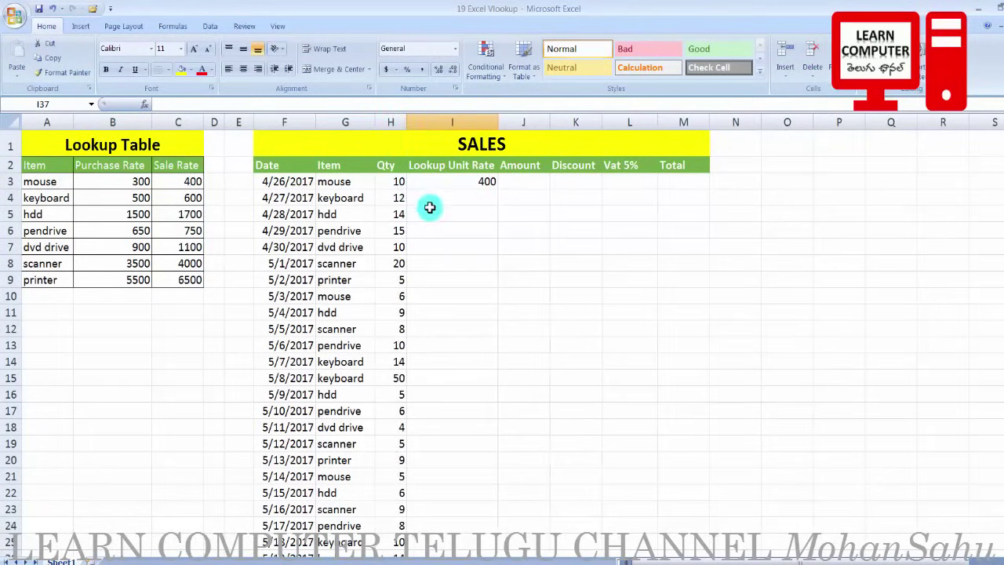
{"action": "left_click", "coordinate": [443, 183]}
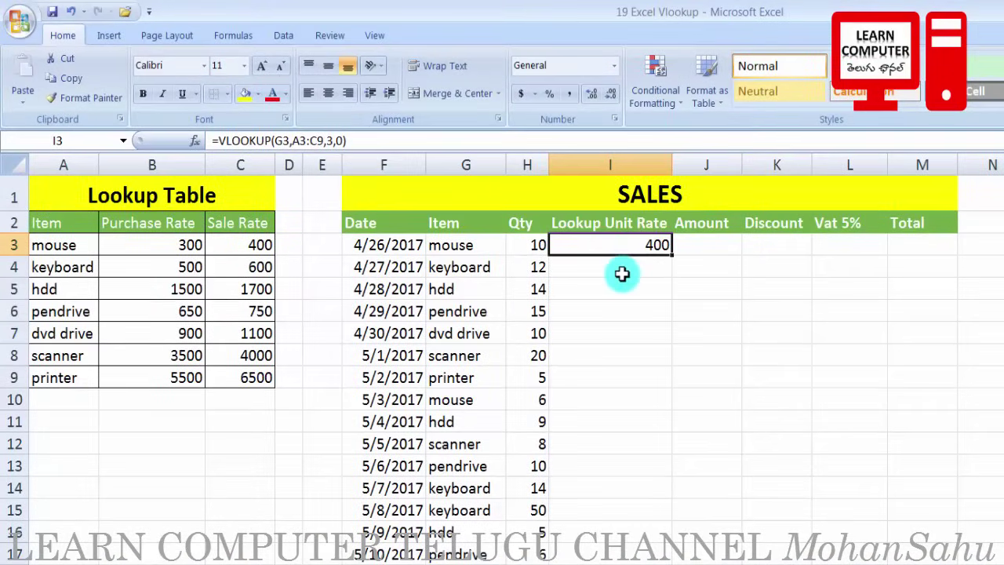
{"action": "left_click", "coordinate": [622, 274]}
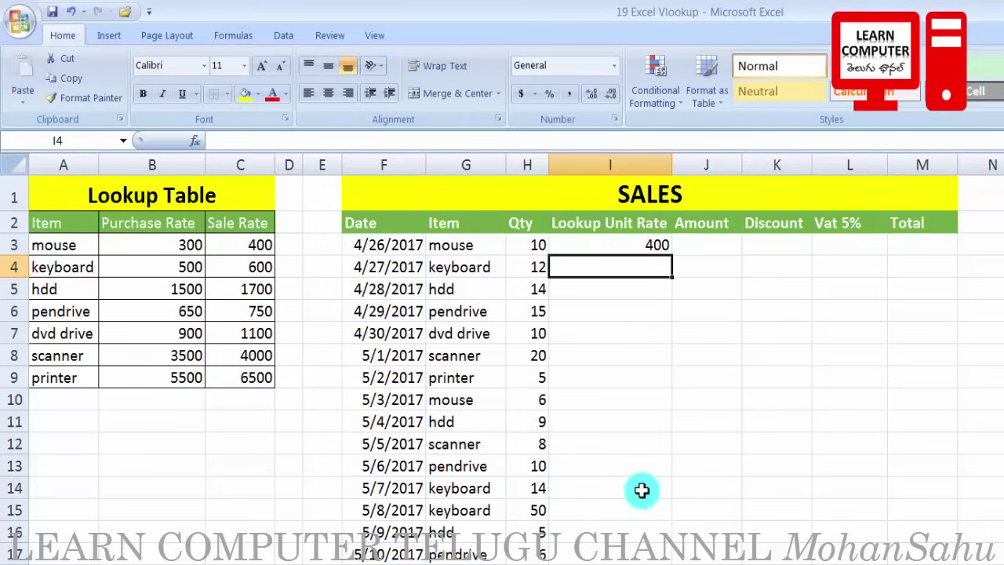
Enter =vlookup(G4,A3:C9,3,0) in I4 so it returns keyboard's sale rate of 600
{"action": "type", "text": "=vo"}
{"action": "key", "text": "BackSpace"}
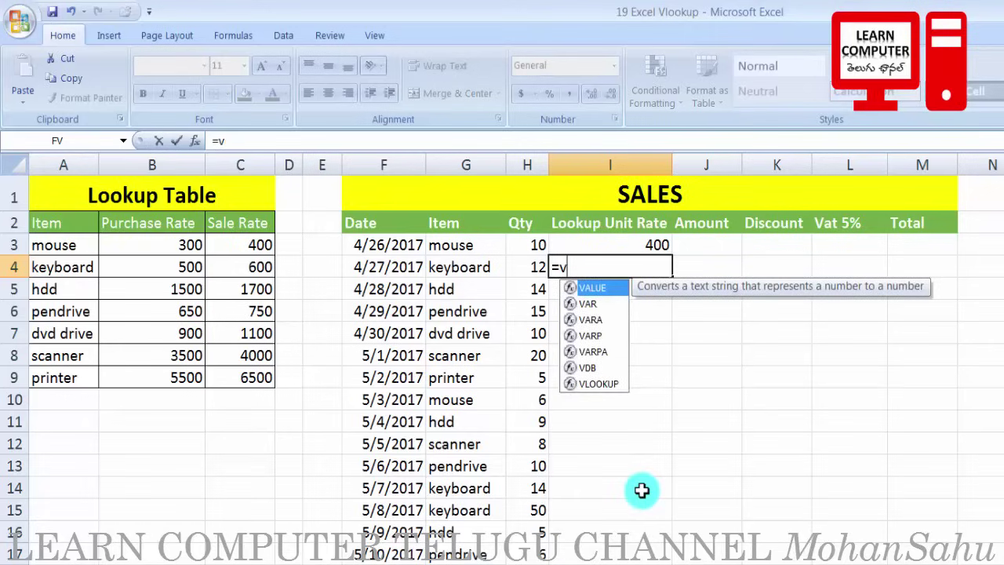
{"action": "type", "text": "lo"}
{"action": "type", "text": "p"}
{"action": "key", "text": "BackSpace"}
{"action": "type", "text": "kup"}
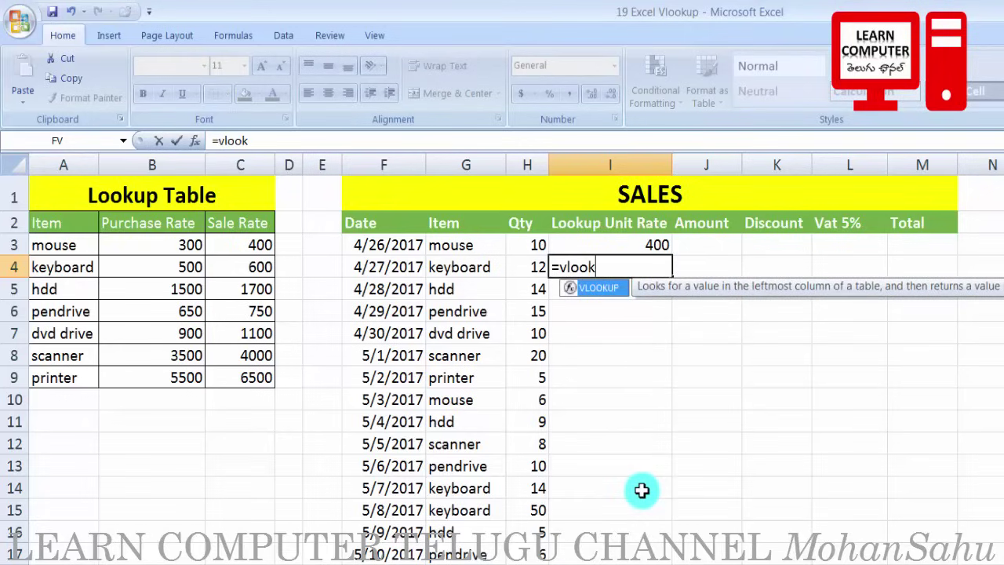
{"action": "type", "text": "("}
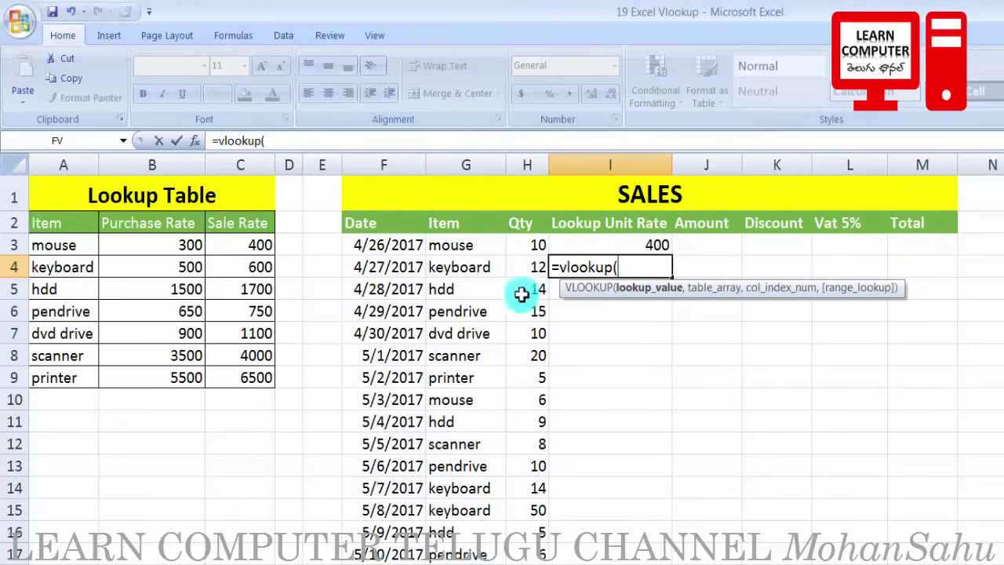
{"action": "left_click", "coordinate": [459, 271]}
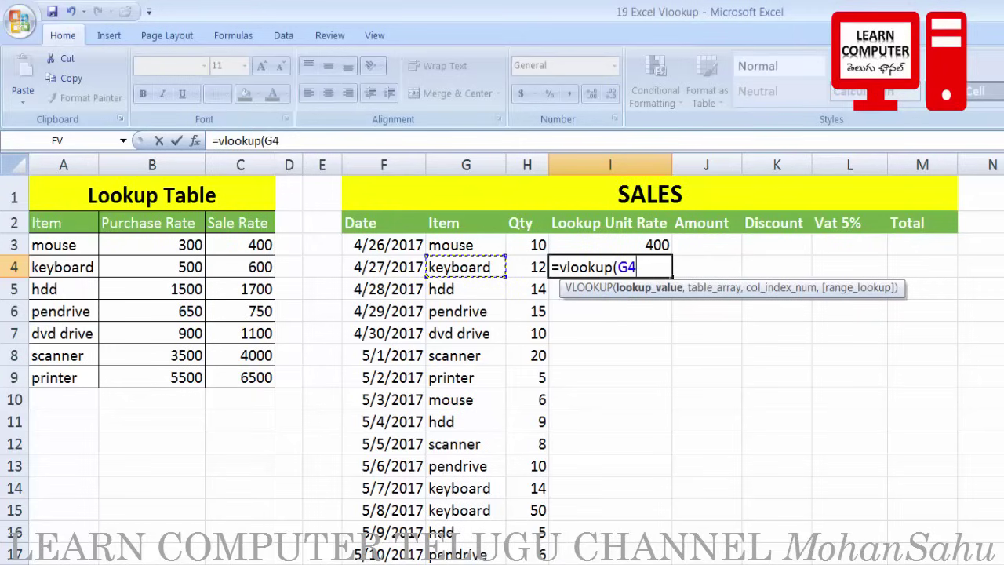
{"action": "type", "text": ","}
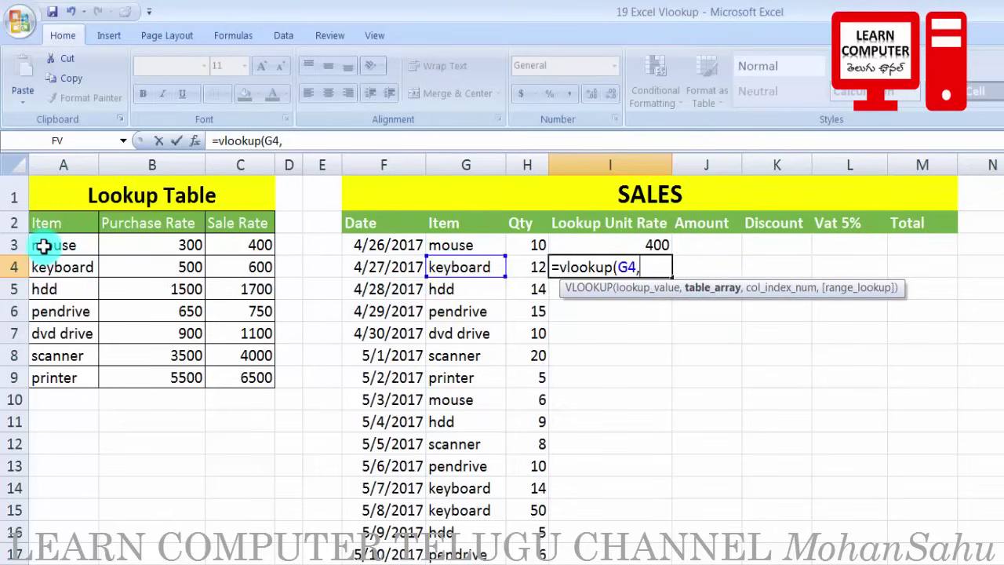
{"action": "mouse_move", "coordinate": [43, 245]}
{"action": "left_mouse_down"}
{"action": "mouse_move", "coordinate": [186, 357]}
{"action": "mouse_move", "coordinate": [246, 379]}
{"action": "left_mouse_up"}
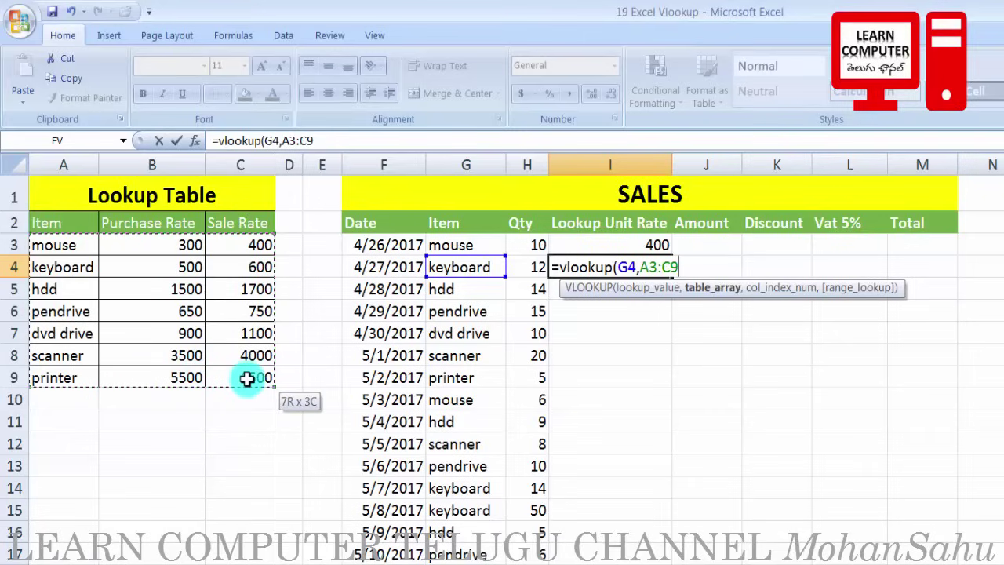
{"action": "left_click_drag", "start_coordinate": [246, 379], "coordinate": [246, 379]}
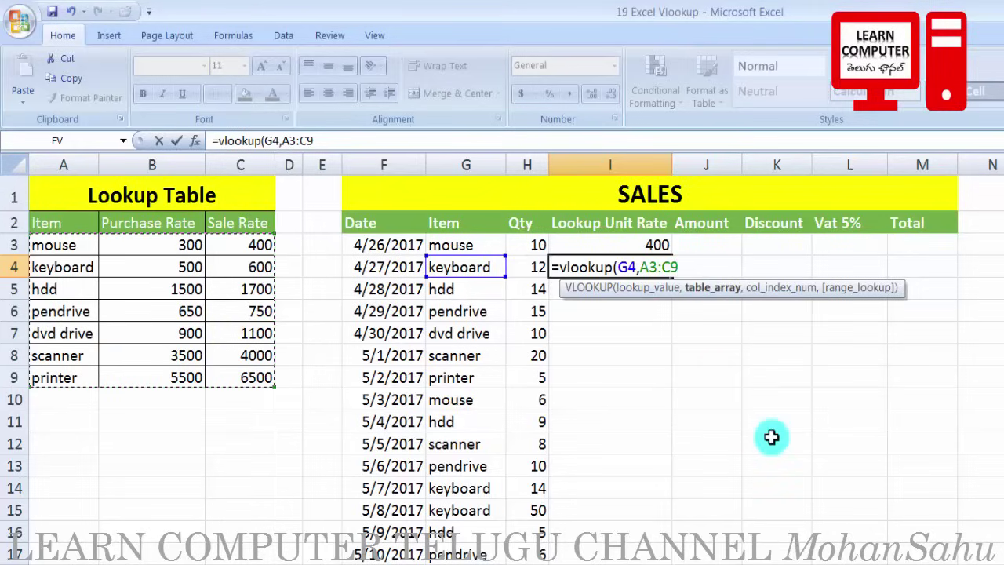
{"action": "type", "text": ",3"}
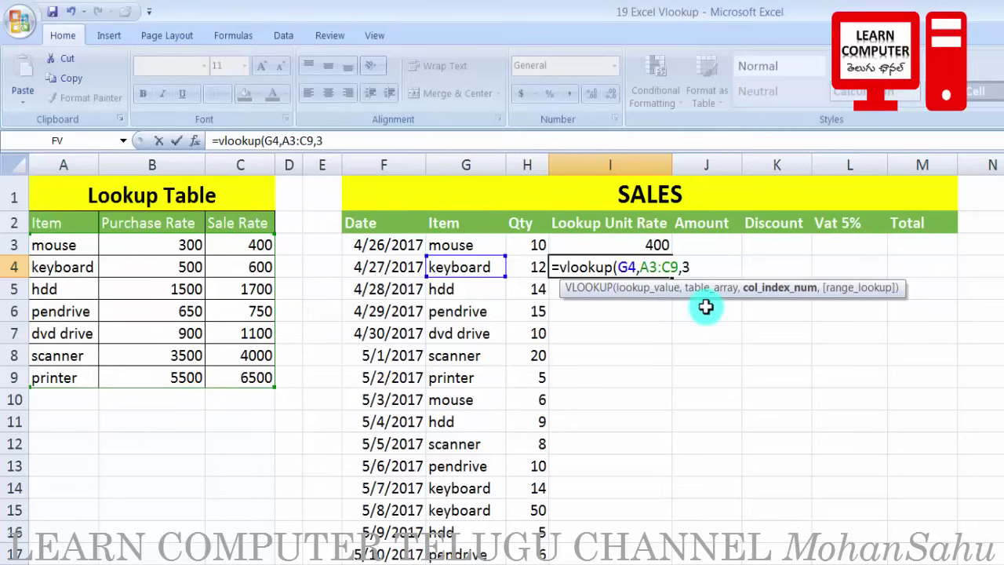
{"action": "type", "text": ",0"}
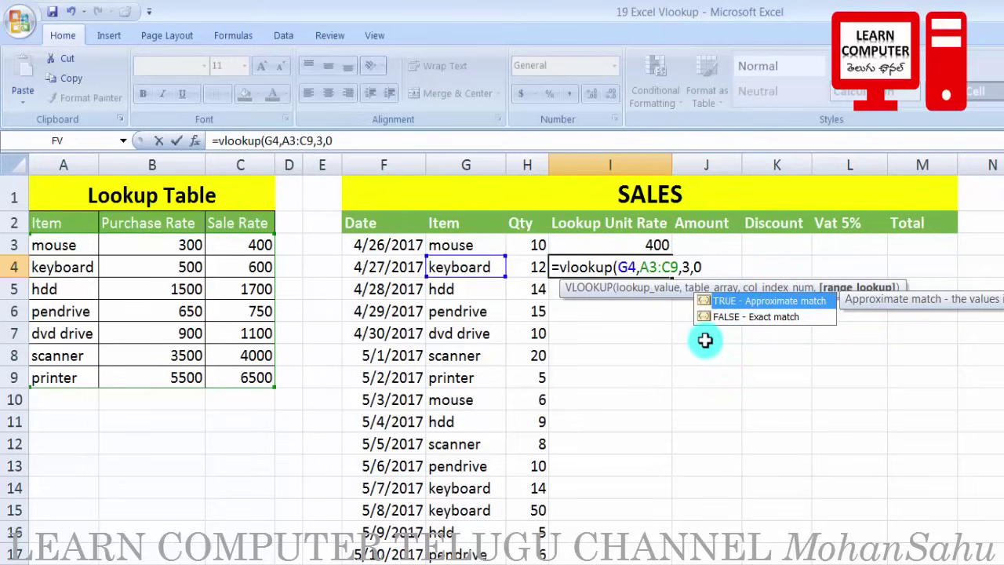
{"action": "type", "text": ")"}
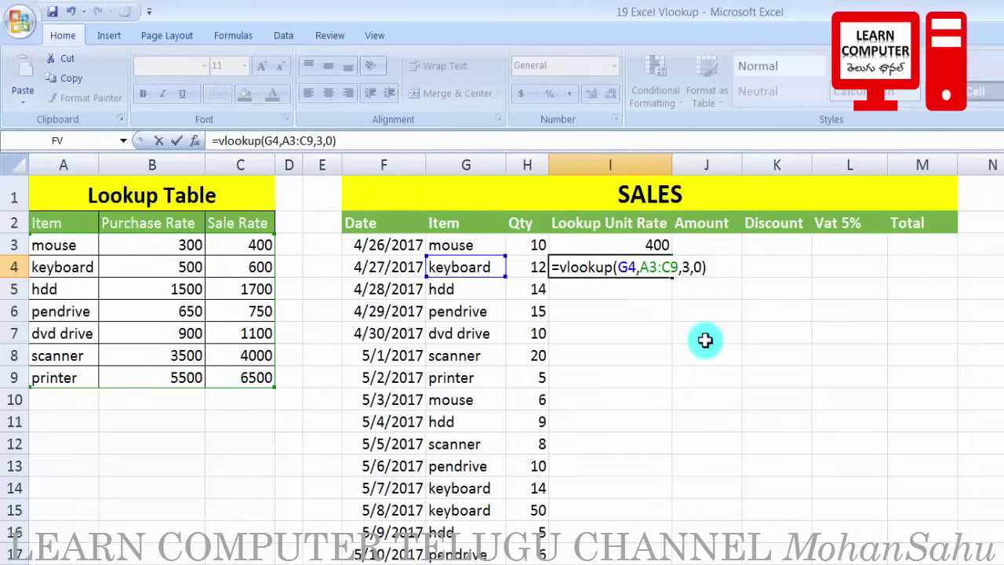
{"action": "key", "text": "Return"}
Verify I4's result against keyboard's 600 sale rate in the Lookup Table
{"action": "left_click", "coordinate": [470, 261]}
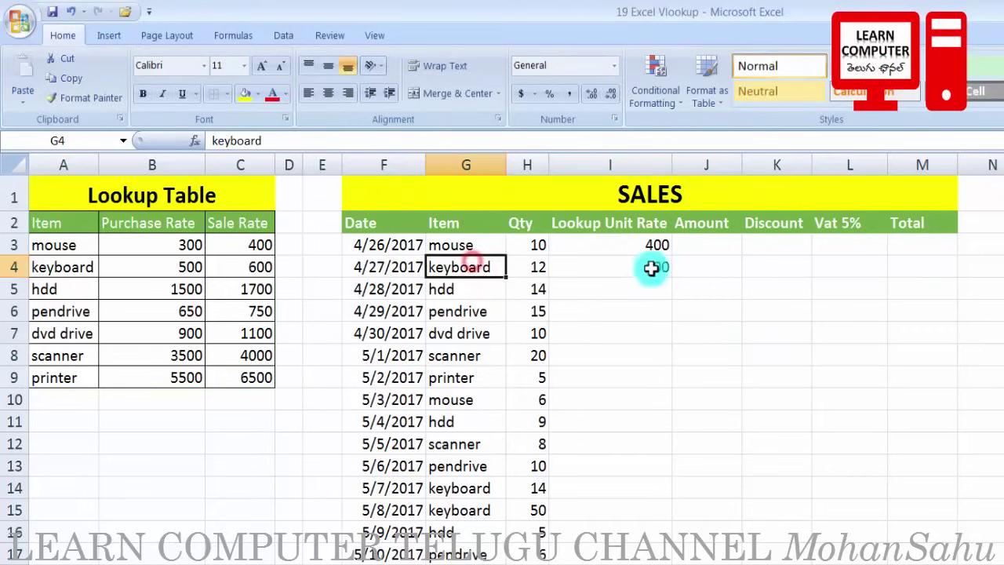
{"action": "left_click", "coordinate": [649, 268]}
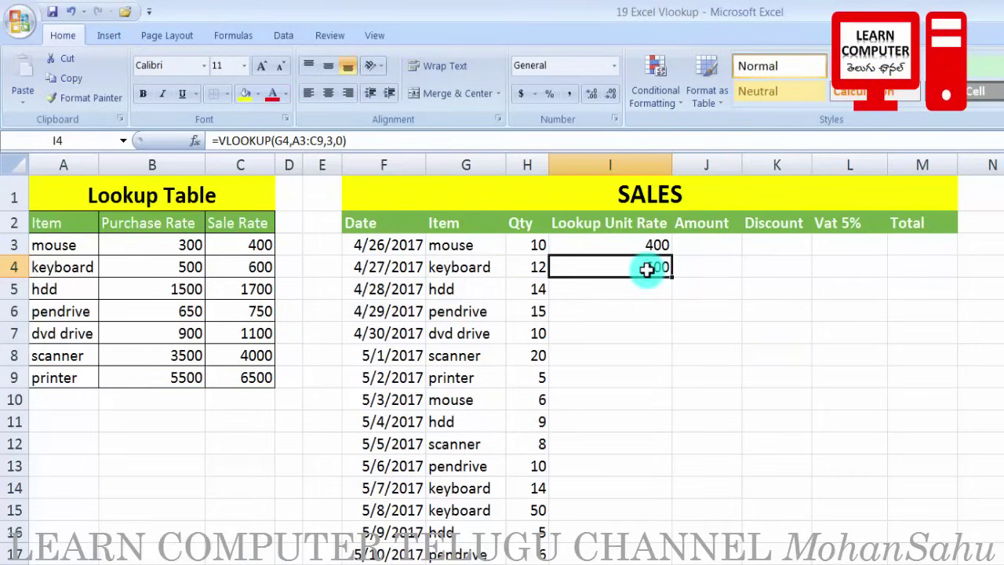
{"action": "left_click", "coordinate": [64, 266]}
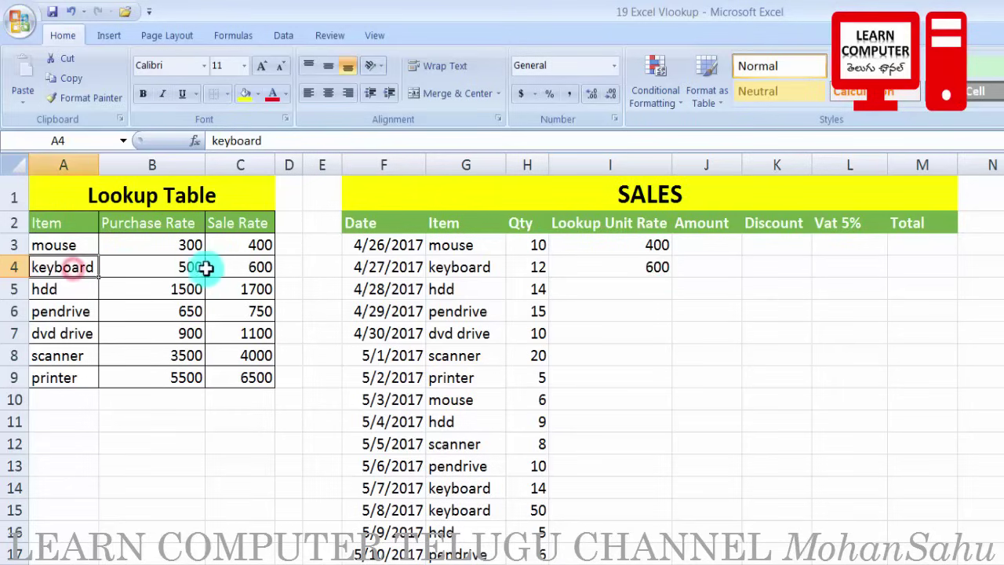
{"action": "left_click", "coordinate": [253, 265]}
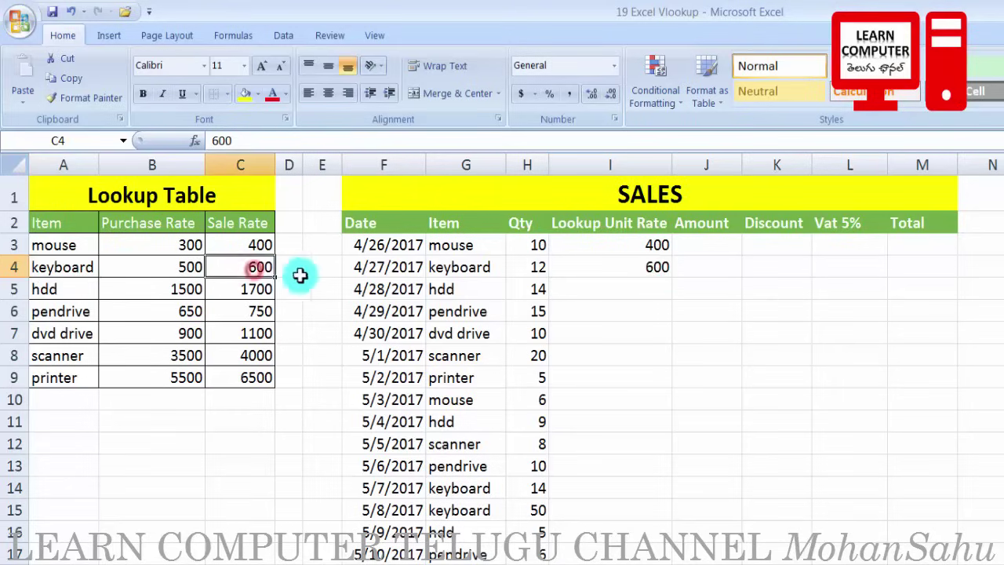
{"action": "left_click", "coordinate": [645, 273]}
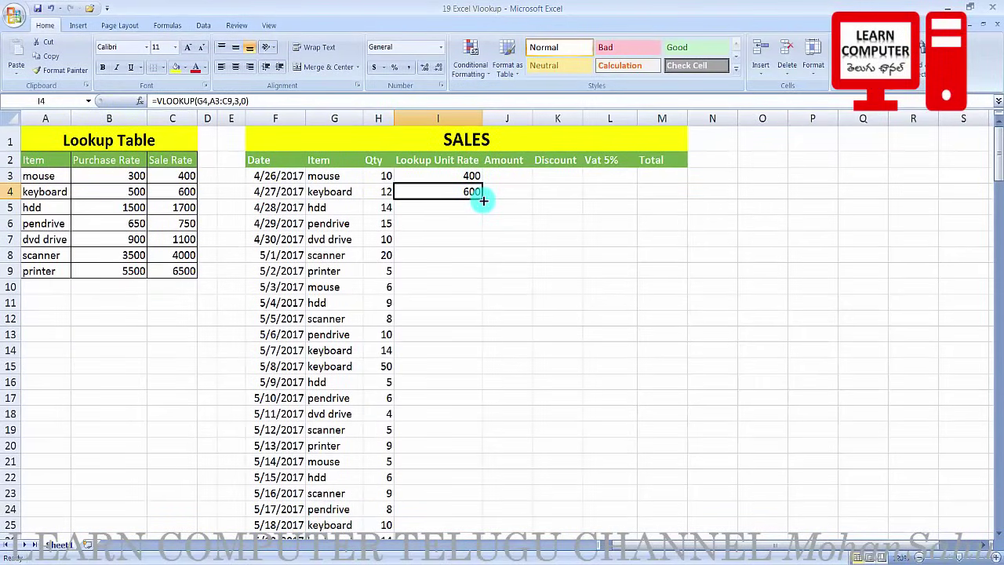
Fill the lookup formula down column I and inspect the first #N/A result
{"action": "double_click", "coordinate": [483, 201]}
{"action": "left_click", "coordinate": [477, 271]}
{"action": "scroll", "coordinate": [477, 275], "scroll_direction": "down", "scroll_amount": 2}
{"action": "scroll", "coordinate": [476, 274], "scroll_direction": "up", "scroll_amount": 2}
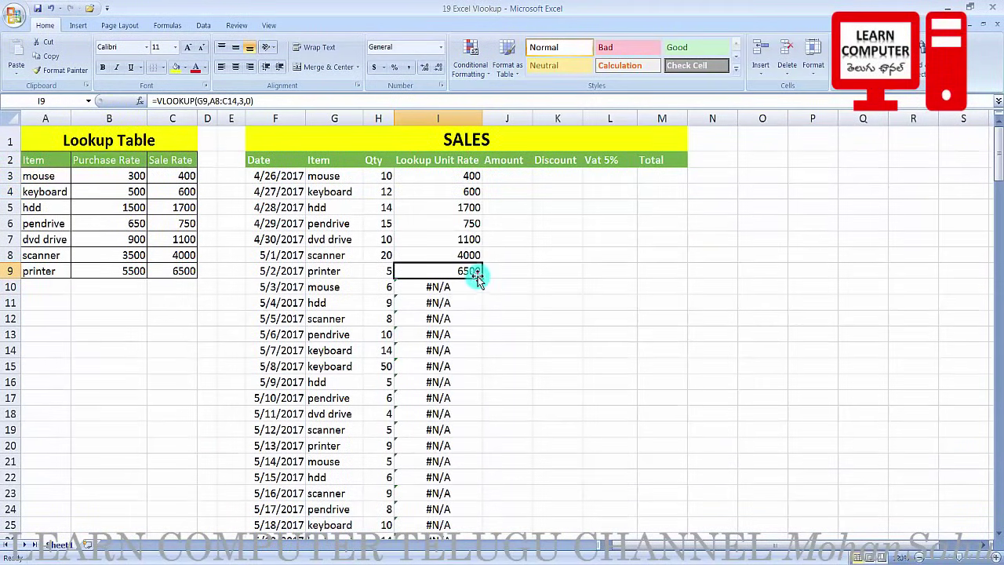
{"action": "left_click", "coordinate": [452, 290]}
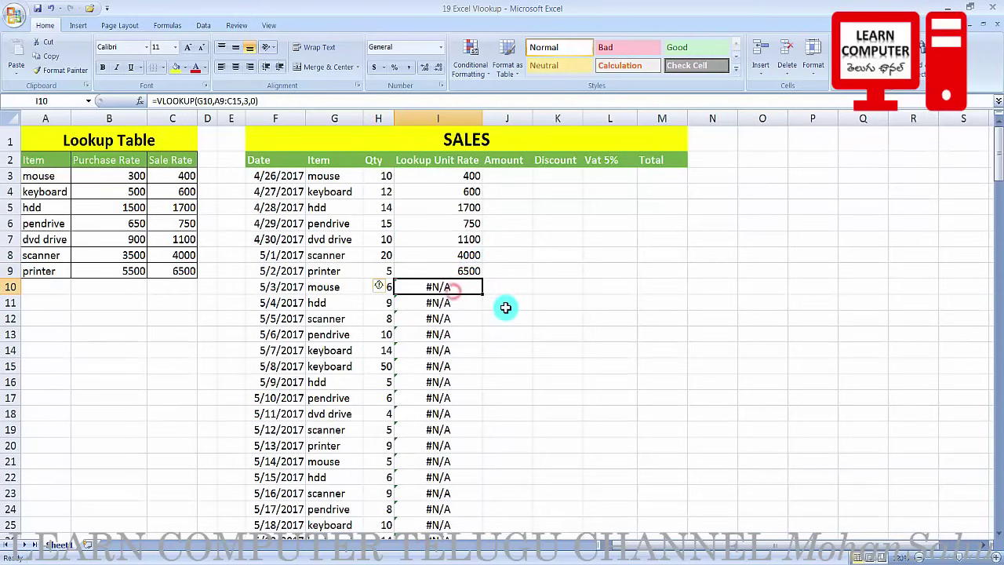
Replace I10's shifted A9:C15 range with absolute $A$3:$C$9, returning 400 for mouse
{"action": "double_click", "coordinate": [440, 294]}
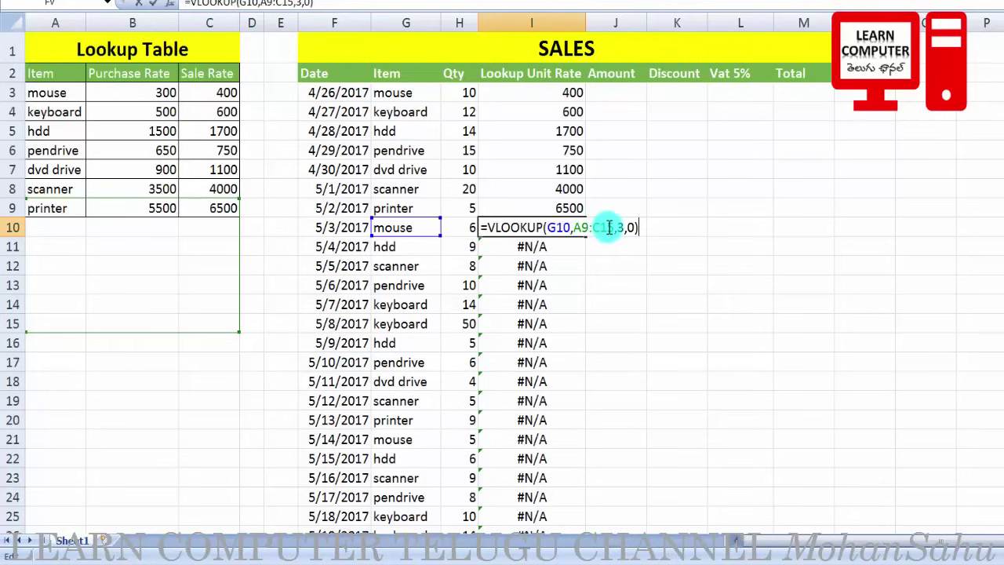
{"action": "left_click", "coordinate": [614, 227]}
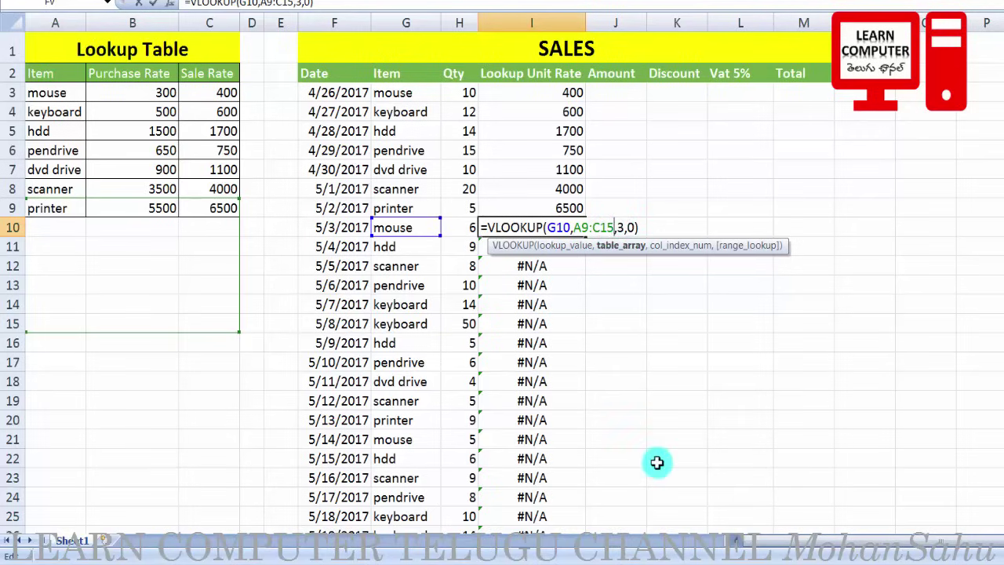
{"action": "key", "text": "BackSpace"}
{"action": "key", "text": "BackSpace"}
{"action": "key", "text": "BackSpace"}
{"action": "key", "text": "BackSpace"}
{"action": "key", "text": "BackSpace"}
{"action": "key", "text": "BackSpace"}
{"action": "left_click", "coordinate": [41, 94]}
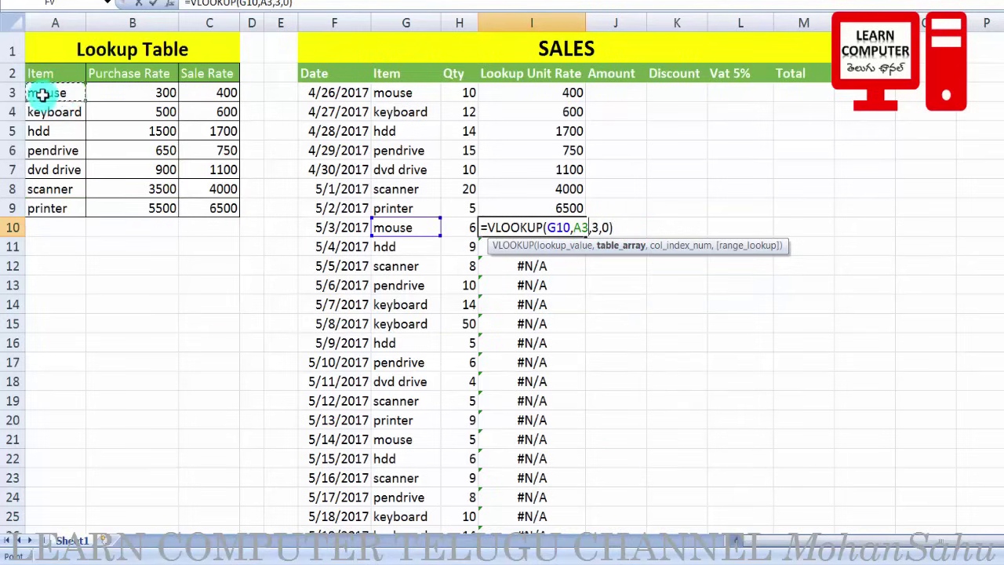
{"action": "left_click_drag", "start_coordinate": [41, 94], "coordinate": [208, 215]}
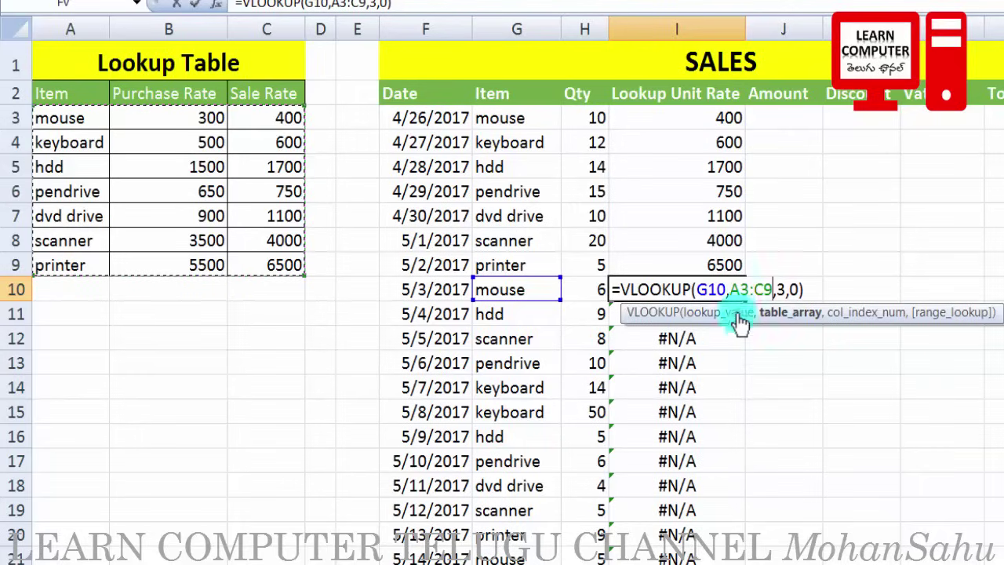
{"action": "left_click", "coordinate": [729, 288]}
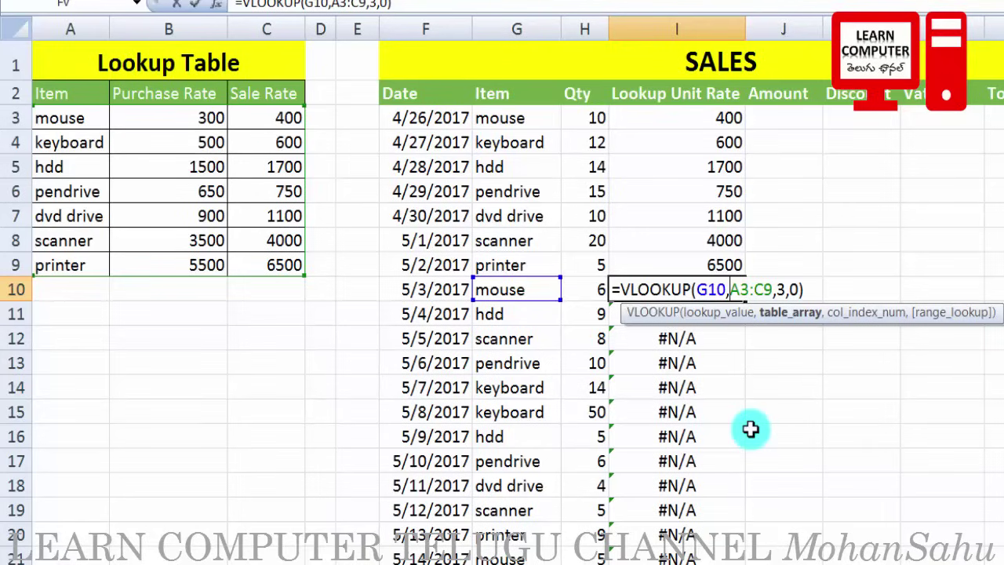
{"action": "type", "text": "$A"}
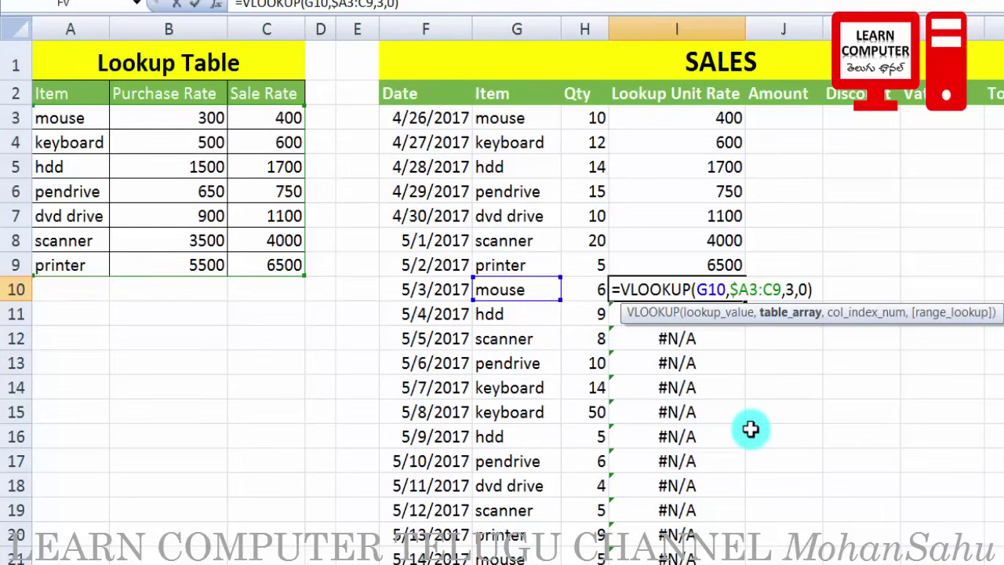
{"action": "type", "text": "$3:"}
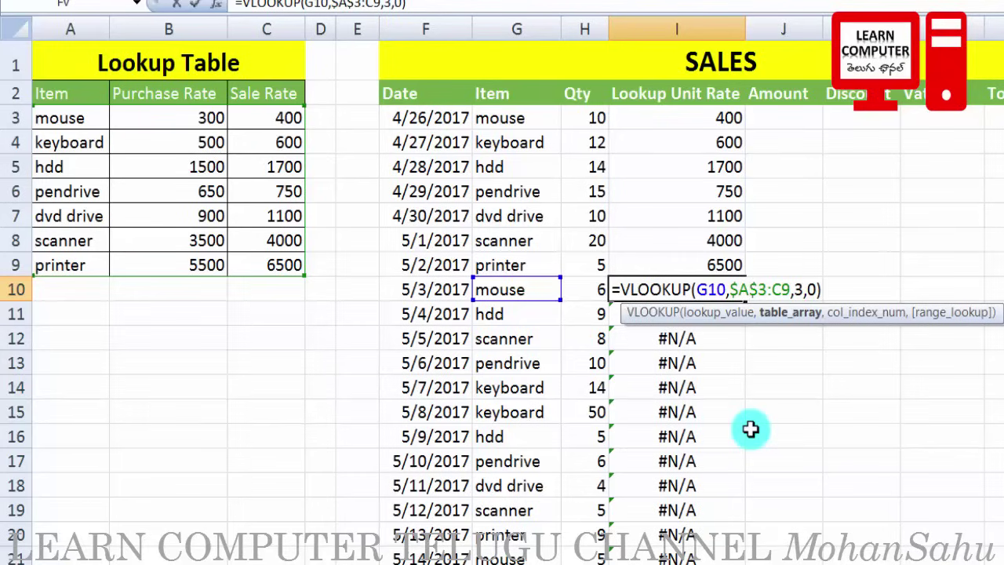
{"action": "type", "text": "$C"}
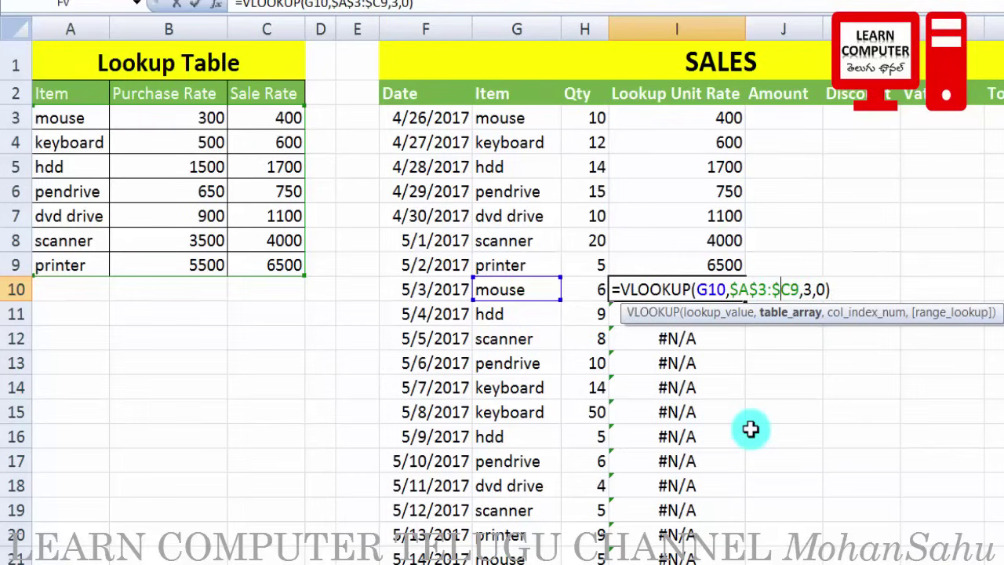
{"action": "type", "text": "$"}
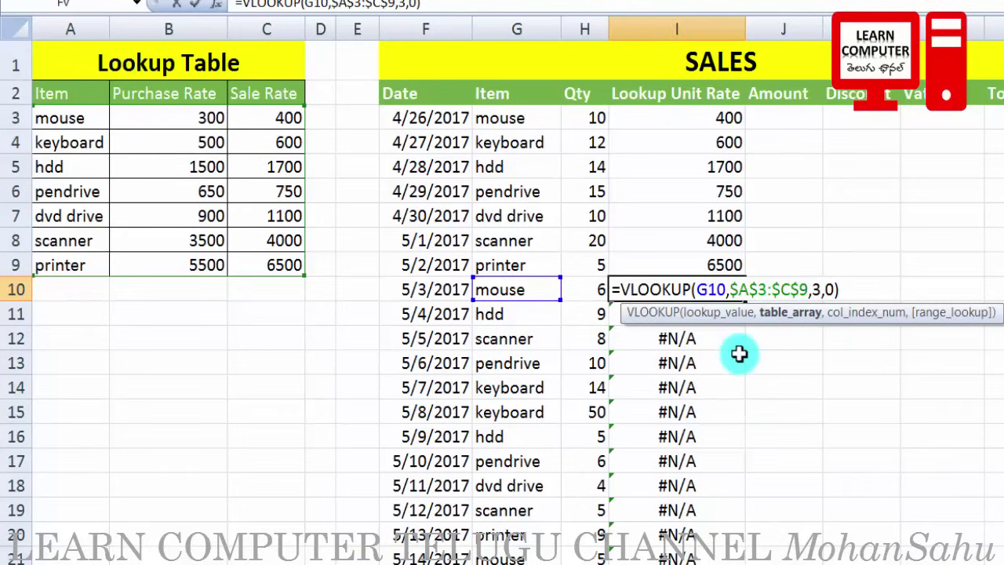
{"action": "key", "text": "Return"}
{"action": "left_click", "coordinate": [695, 291]}
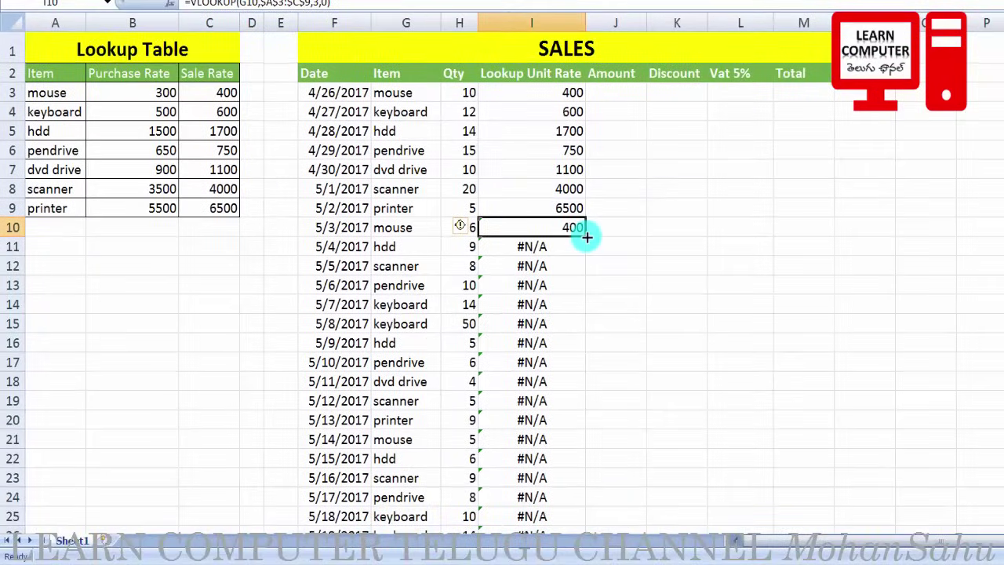
{"action": "double_click", "coordinate": [586, 236]}
{"action": "scroll", "coordinate": [596, 291], "scroll_direction": "down", "scroll_amount": 5}
{"action": "scroll", "coordinate": [595, 293], "scroll_direction": "down", "scroll_amount": 2}
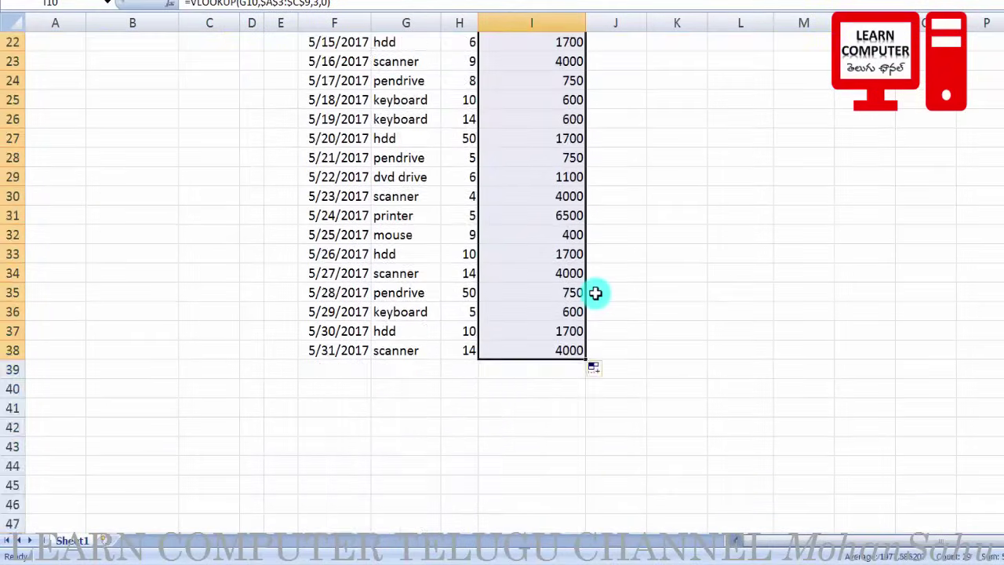
{"action": "scroll", "coordinate": [595, 292], "scroll_direction": "up", "scroll_amount": 6}
{"action": "scroll", "coordinate": [595, 292], "scroll_direction": "up", "scroll_amount": 1}
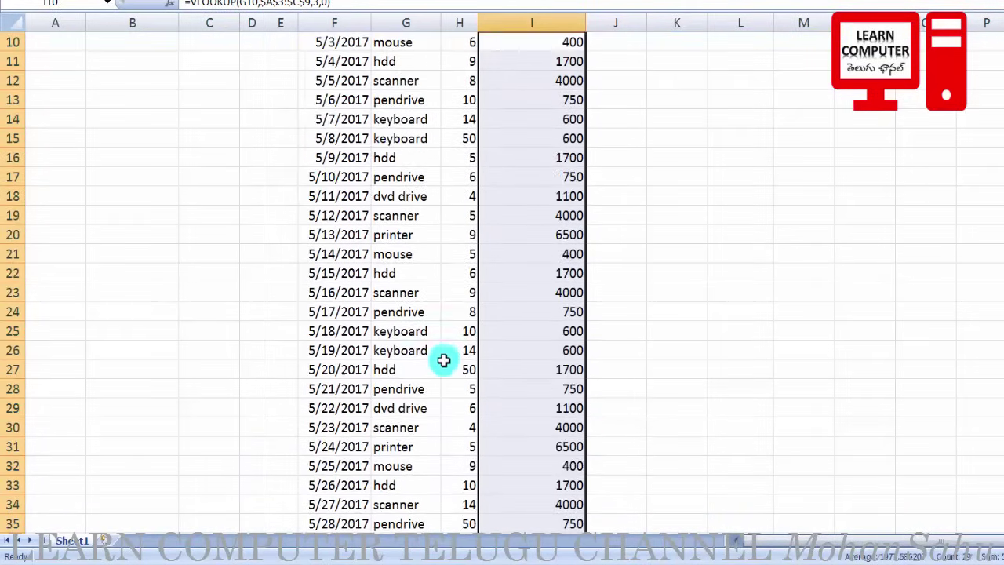
{"action": "scroll", "coordinate": [443, 360], "scroll_direction": "down", "scroll_amount": 3}
{"action": "scroll", "coordinate": [439, 356], "scroll_direction": "up", "scroll_amount": 1}
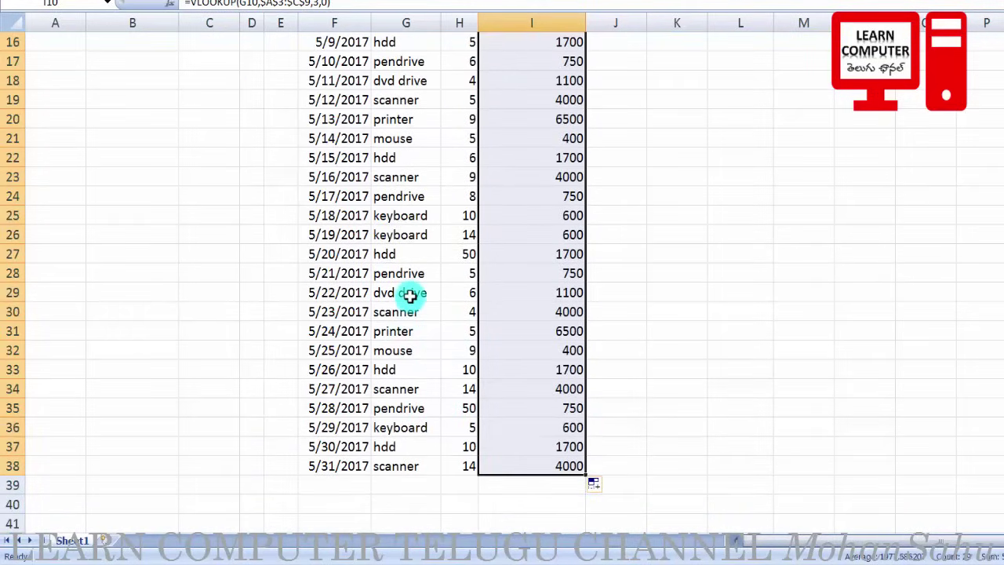
{"action": "left_click", "coordinate": [434, 292]}
{"action": "left_click", "coordinate": [553, 295]}
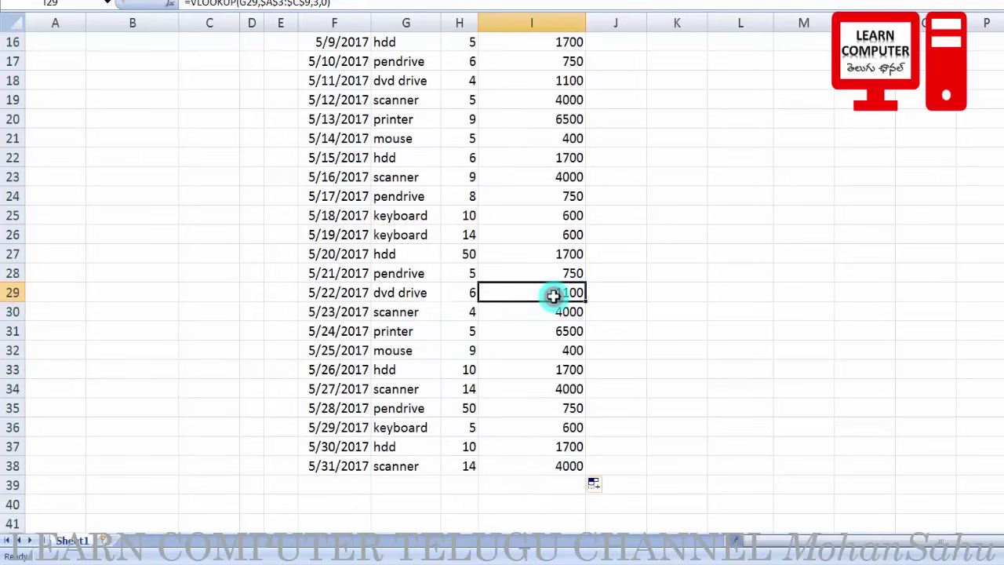
{"action": "scroll", "coordinate": [522, 302], "scroll_direction": "up", "scroll_amount": 5}
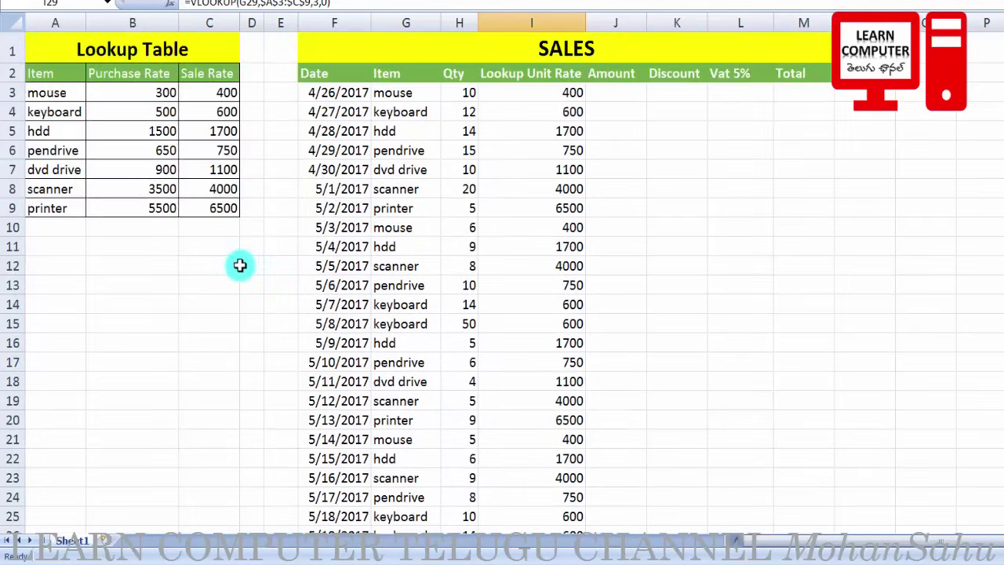
{"action": "left_click", "coordinate": [51, 169]}
{"action": "left_click", "coordinate": [215, 170]}
{"action": "scroll", "coordinate": [483, 338], "scroll_direction": "down", "scroll_amount": 4}
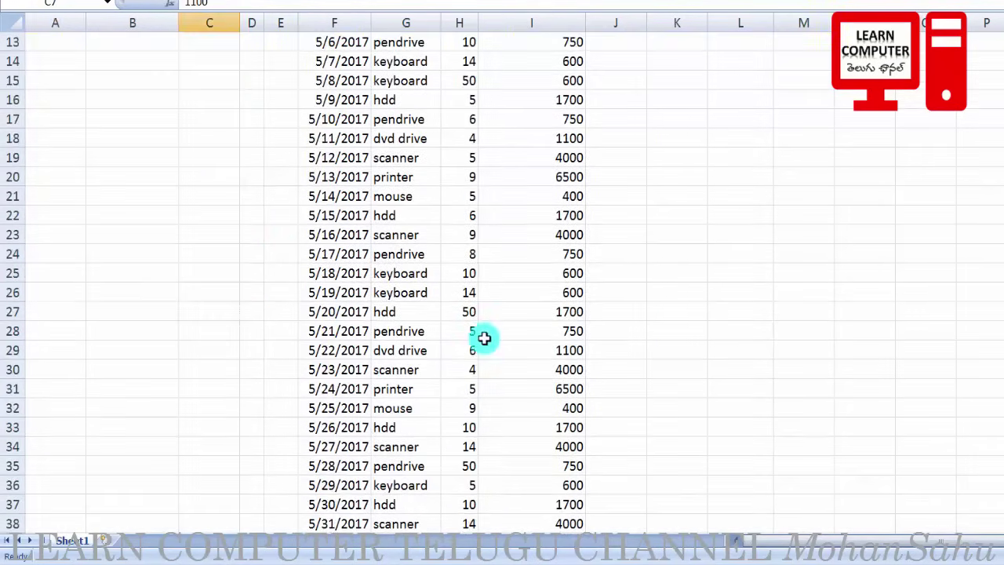
{"action": "scroll", "coordinate": [483, 338], "scroll_direction": "down", "scroll_amount": 1}
{"action": "scroll", "coordinate": [468, 385], "scroll_direction": "up", "scroll_amount": 5}
{"action": "left_click", "coordinate": [389, 312]}
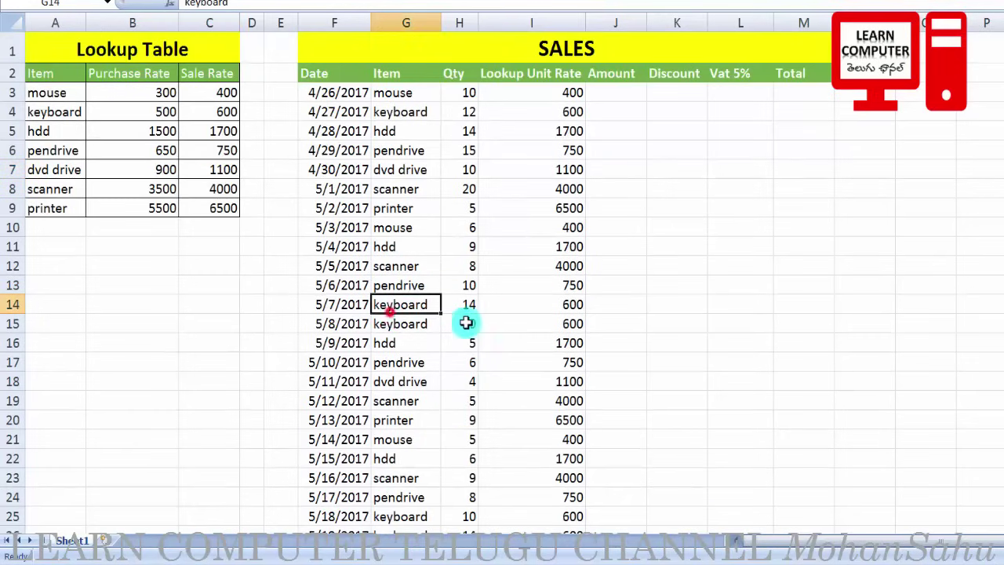
{"action": "left_click", "coordinate": [571, 306]}
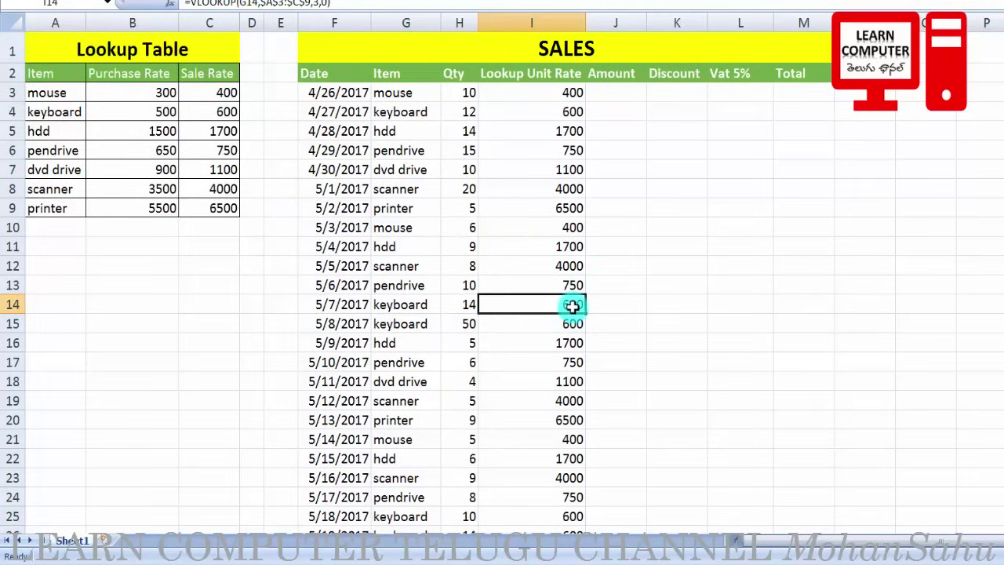
{"action": "left_click", "coordinate": [56, 116]}
{"action": "left_click", "coordinate": [227, 112]}
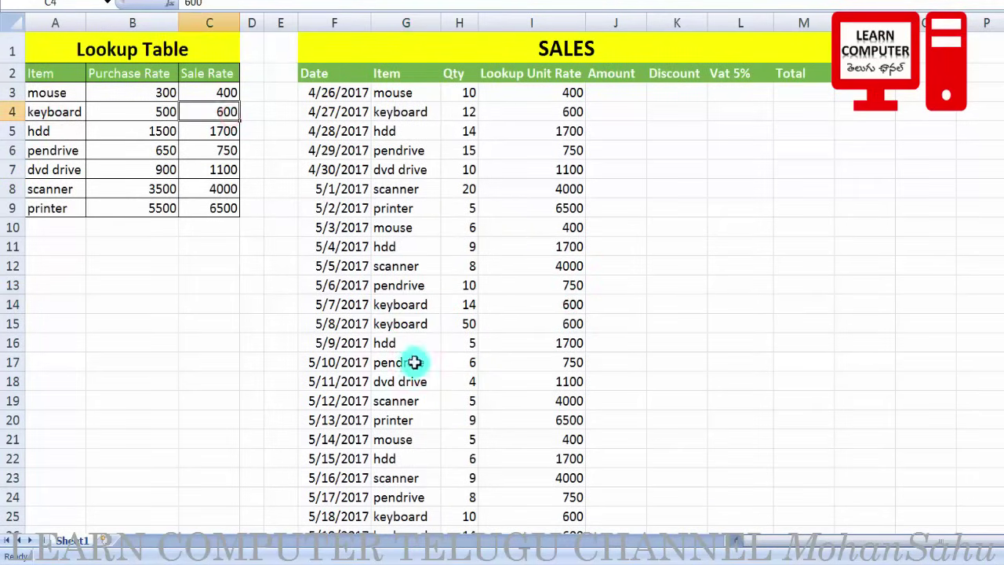
{"action": "left_click", "coordinate": [395, 419]}
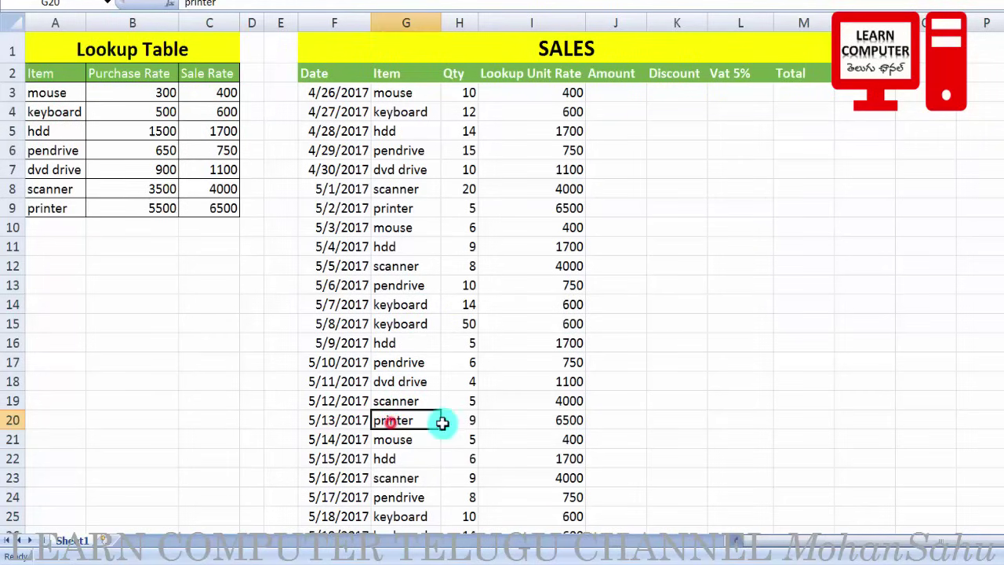
{"action": "left_click", "coordinate": [560, 422]}
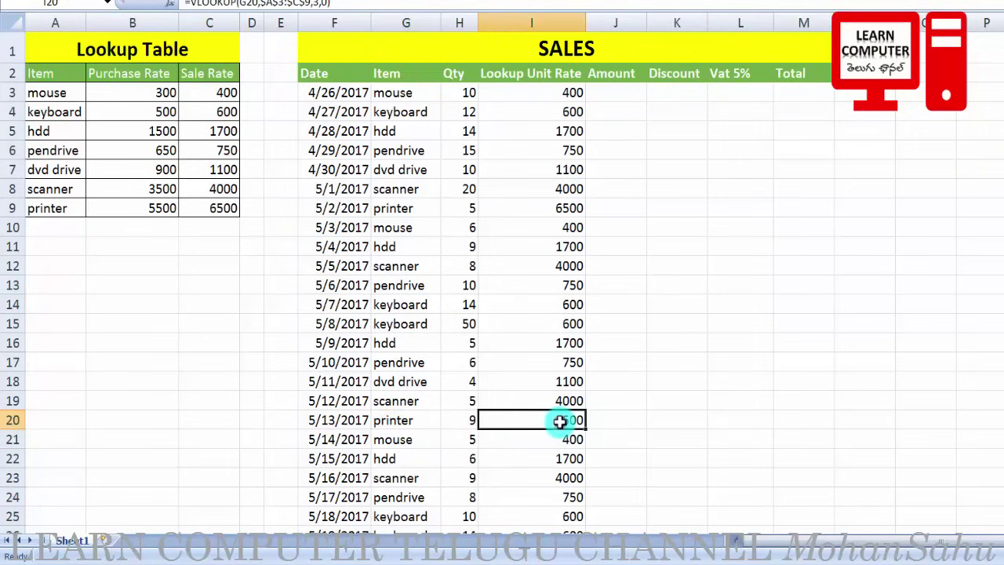
{"action": "left_click", "coordinate": [37, 210]}
{"action": "left_click", "coordinate": [223, 212]}
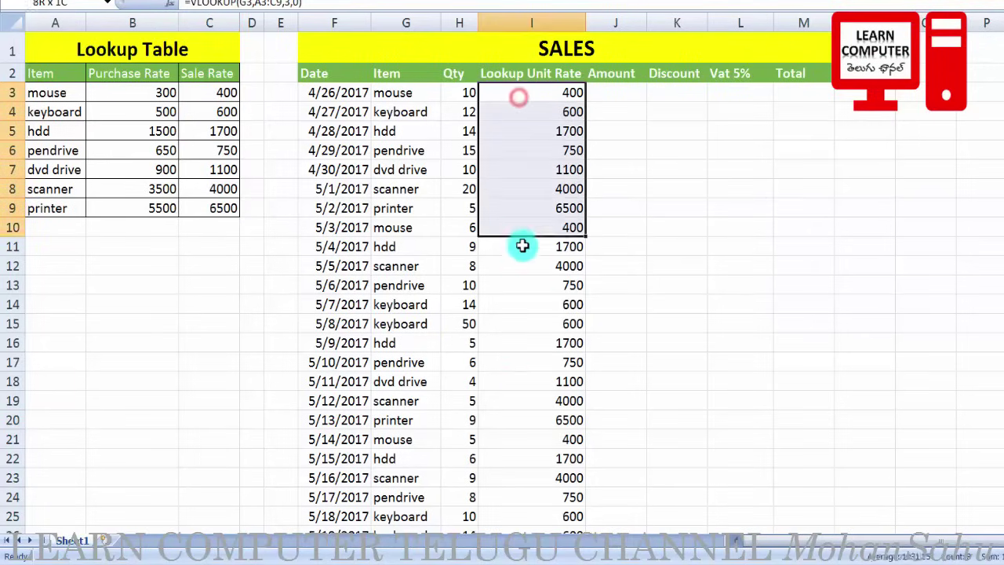
{"action": "left_click_drag", "start_coordinate": [519, 96], "coordinate": [522, 262]}
{"action": "left_click", "coordinate": [403, 107]}
{"action": "left_click", "coordinate": [536, 96]}
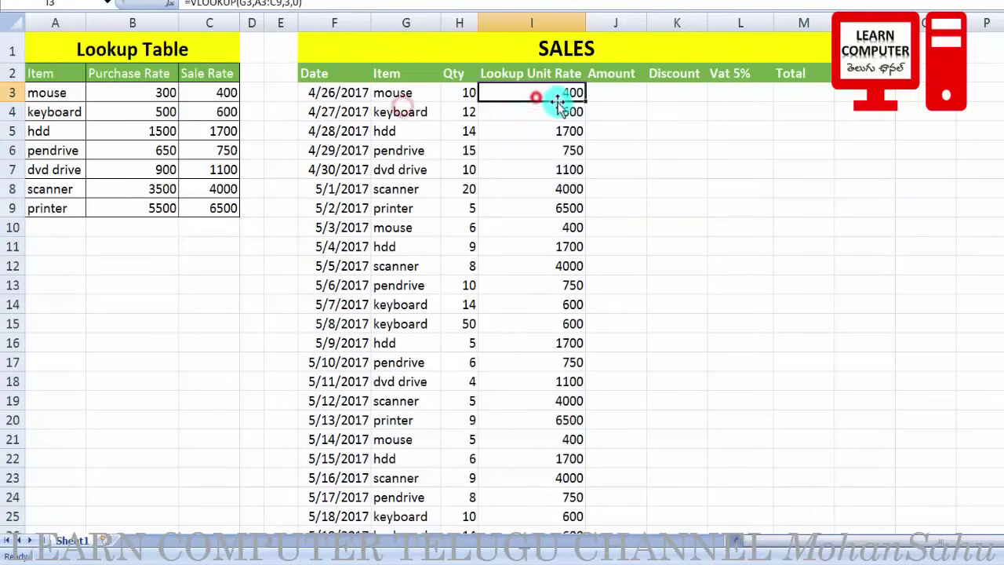
{"action": "left_click_drag", "start_coordinate": [202, 93], "coordinate": [208, 208]}
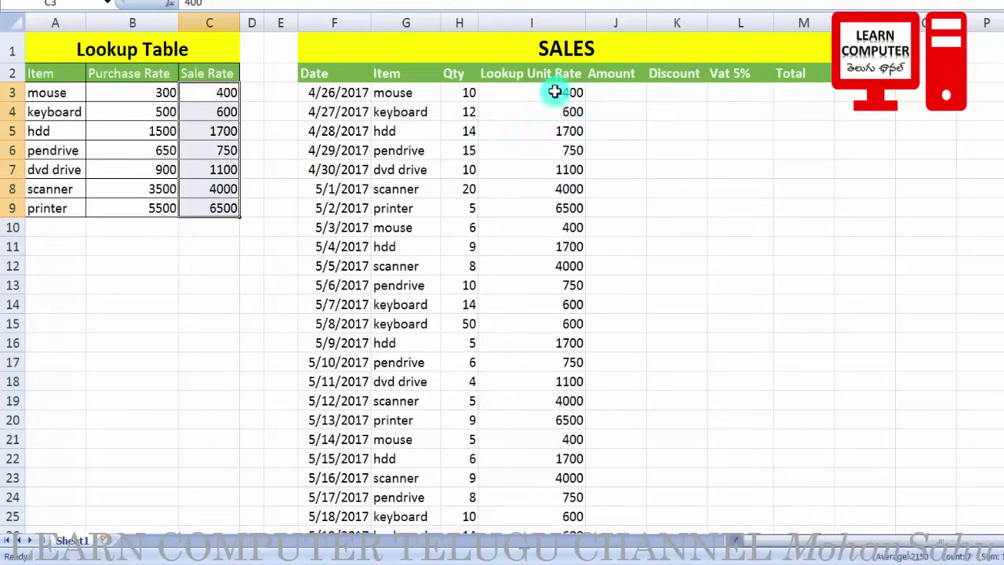
{"action": "mouse_move", "coordinate": [584, 93]}
{"action": "left_mouse_down"}
{"action": "mouse_move", "coordinate": [556, 513]}
{"action": "mouse_move", "coordinate": [578, 523]}
{"action": "mouse_move", "coordinate": [584, 477]}
{"action": "left_mouse_up"}
{"action": "left_click", "coordinate": [685, 432]}
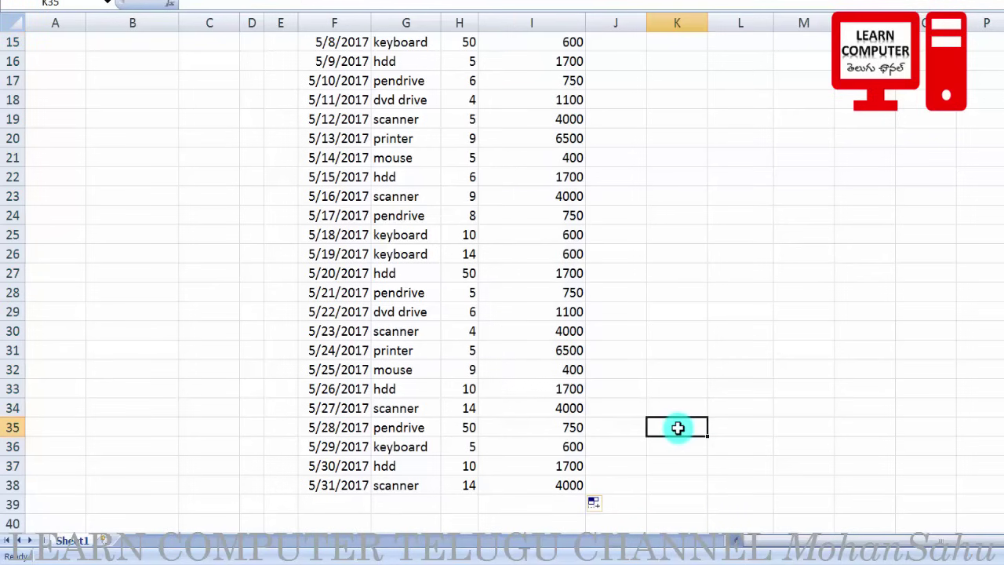
{"action": "scroll", "coordinate": [685, 432], "scroll_direction": "up", "scroll_amount": 5}
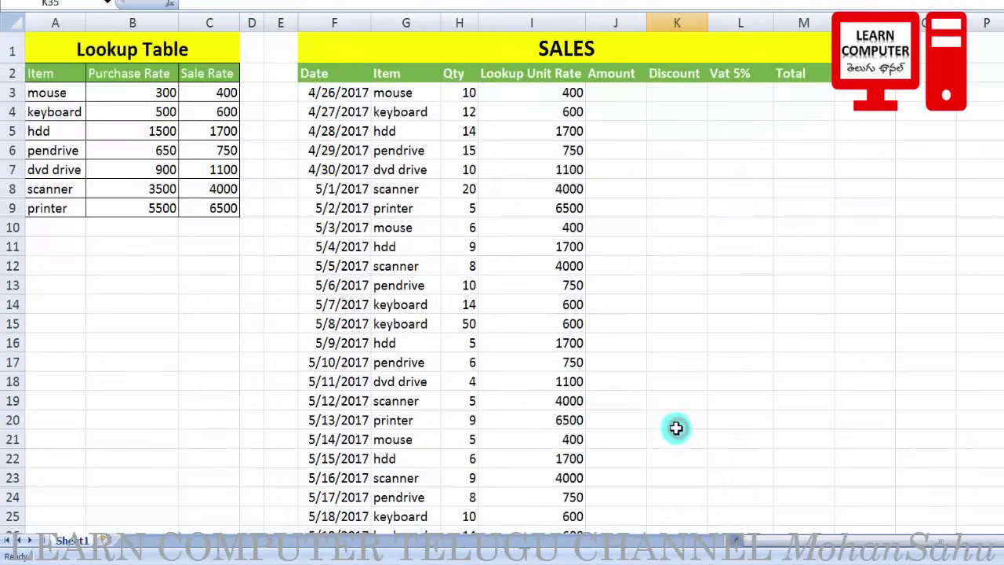
Enter =H3*I3 in J3 (4000) and =J3*2% in K3 (80)
{"action": "left_click", "coordinate": [600, 94]}
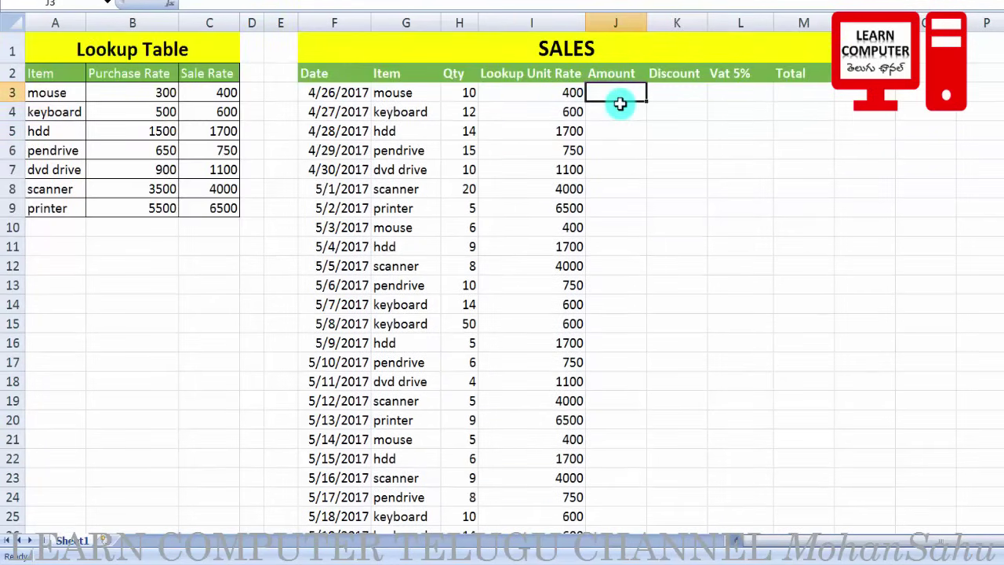
{"action": "type", "text": "=H3*"}
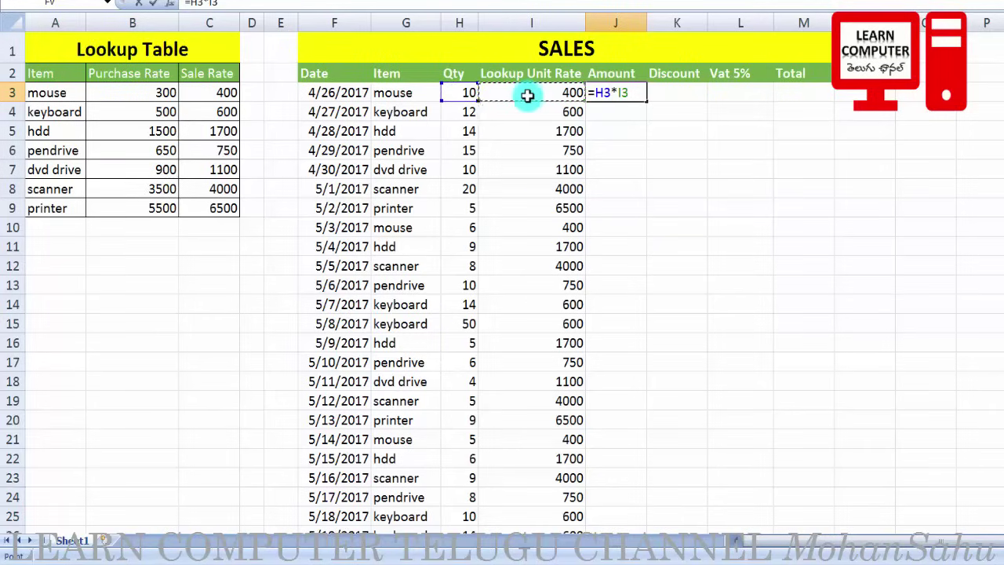
{"action": "key", "text": "Return"}
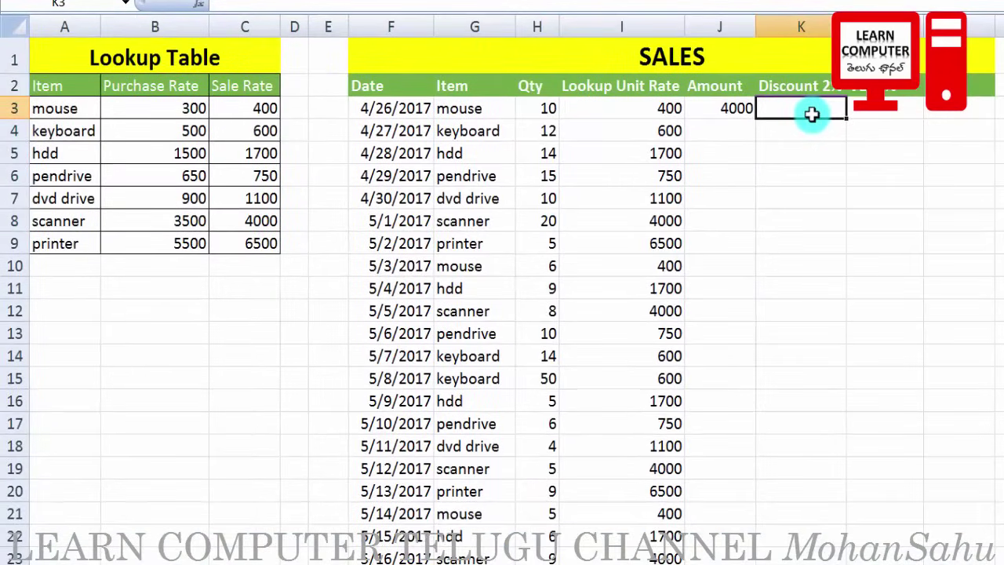
{"action": "type", "text": "="}
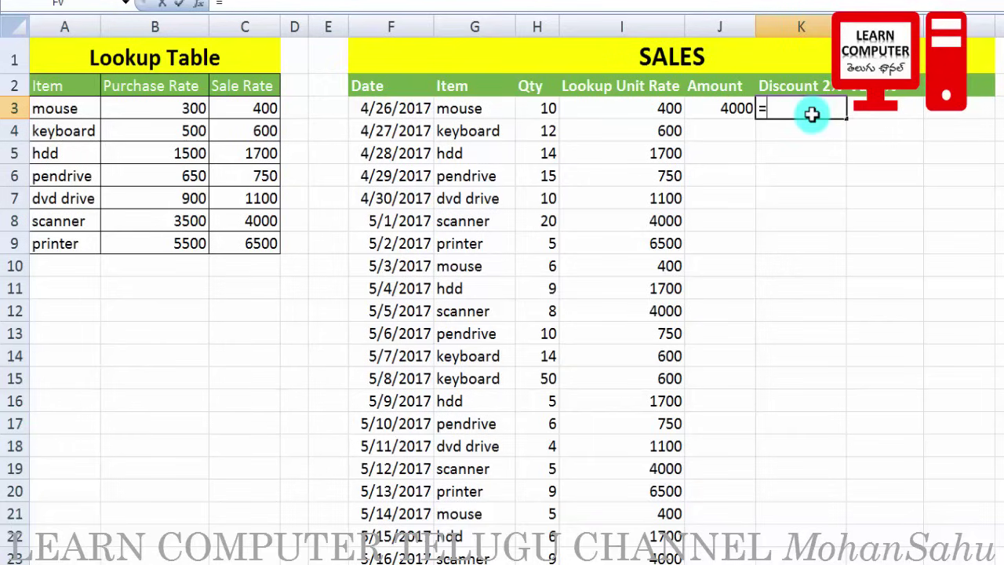
{"action": "left_click", "coordinate": [723, 116]}
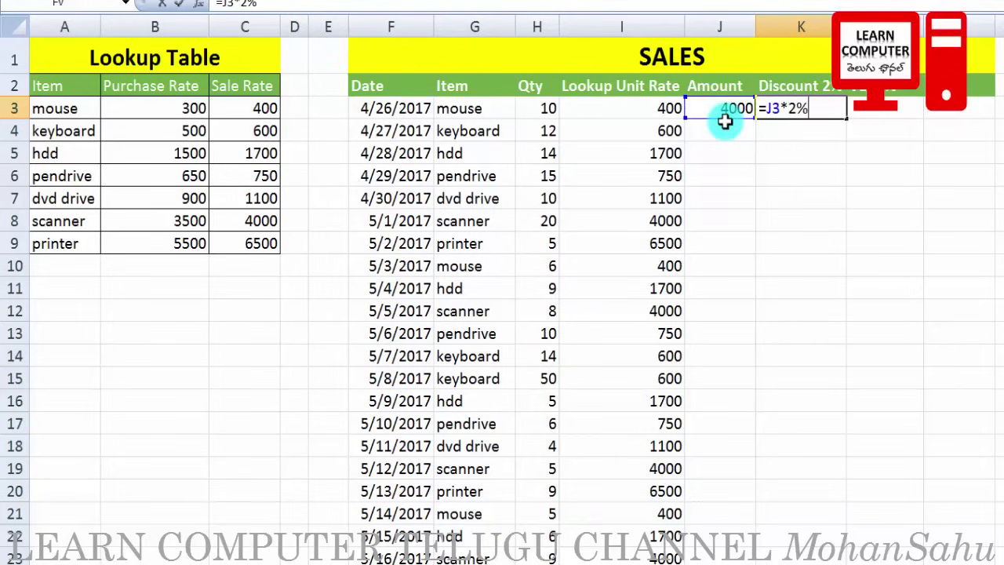
{"action": "key", "text": "Return"}
{"action": "left_click", "coordinate": [811, 108]}
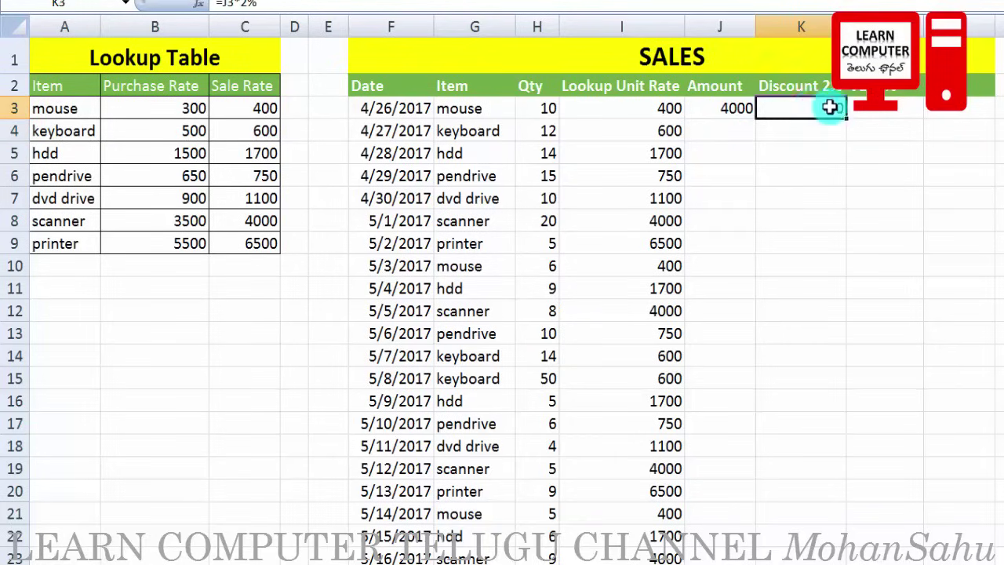
Enter an initial Vat formula =J3-K3/5% in L3
{"action": "left_click", "coordinate": [870, 110]}
{"action": "type", "text": "="}
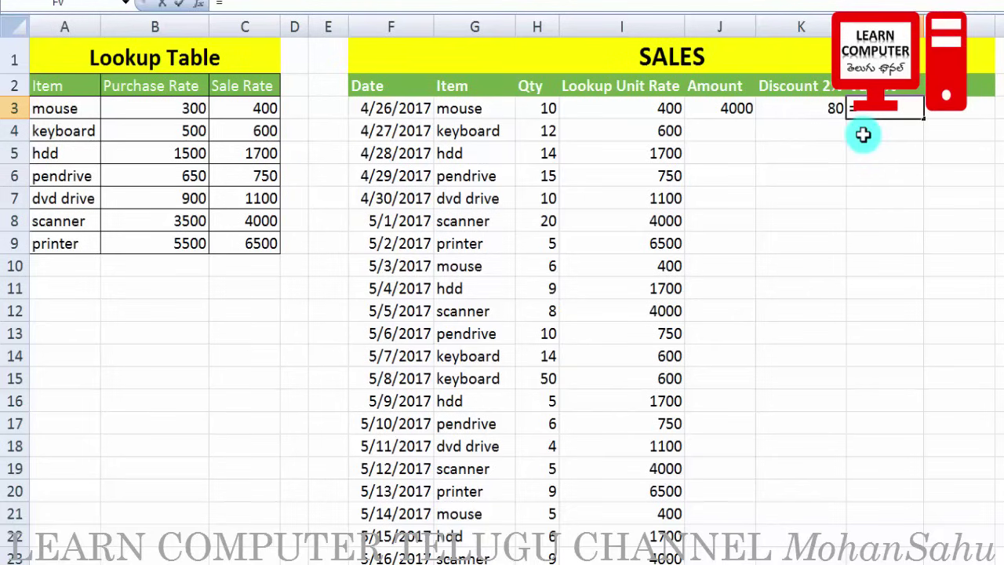
{"action": "left_click", "coordinate": [718, 108]}
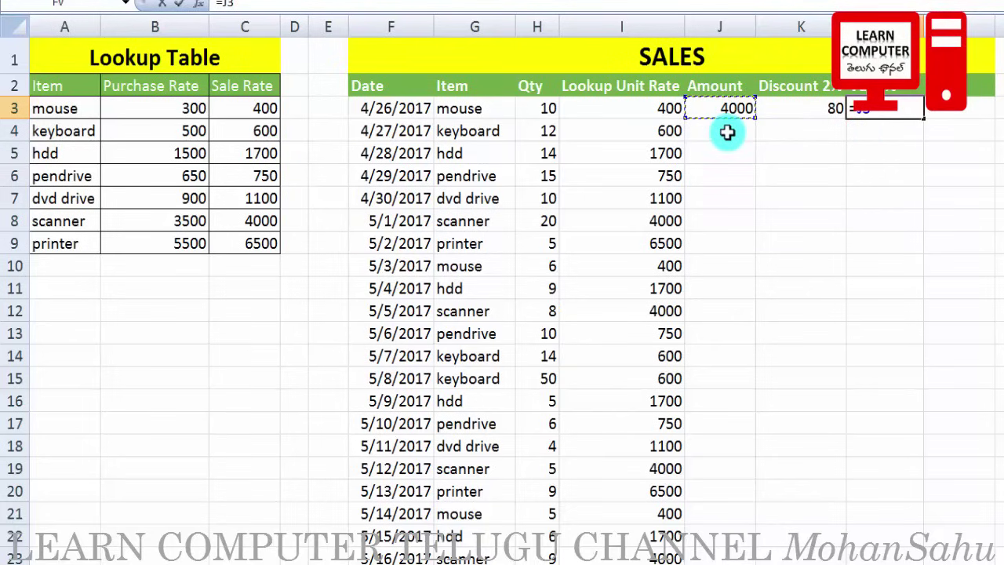
{"action": "left_click", "coordinate": [777, 114]}
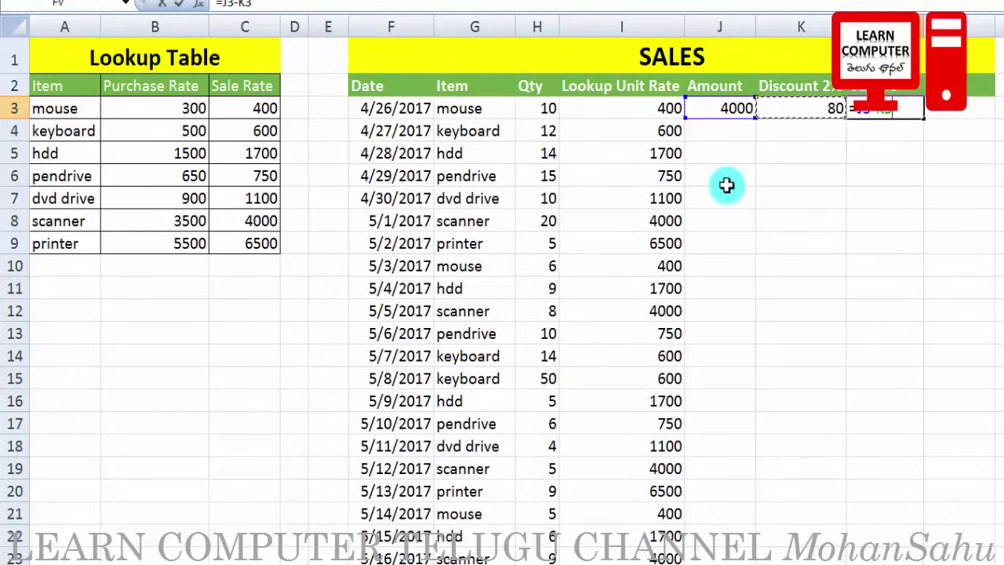
{"action": "key", "text": "Left"}
{"action": "key", "text": "Right"}
{"action": "key", "text": "Return"}
{"action": "key", "text": "Up"}
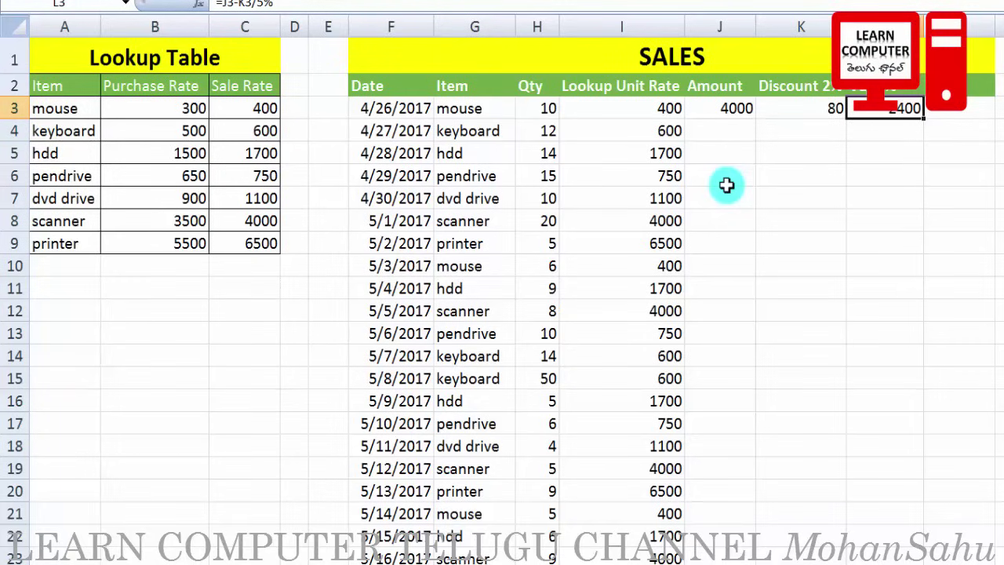
Correct L3 to =(J3-K3)*5% giving 196, checking the 4000 amount and 80 discount
{"action": "double_click", "coordinate": [888, 113]}
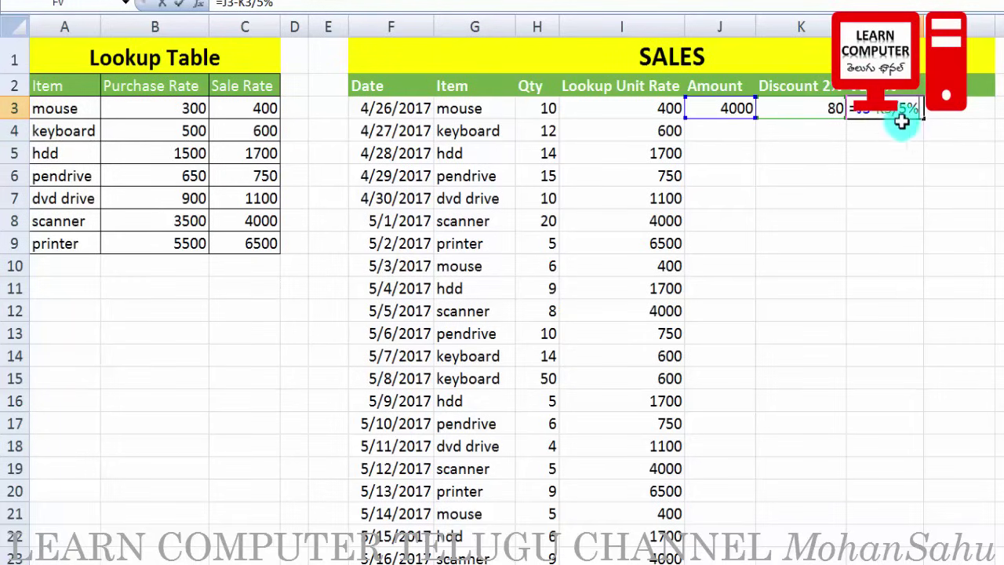
{"action": "left_click", "coordinate": [854, 109]}
{"action": "type", "text": "("}
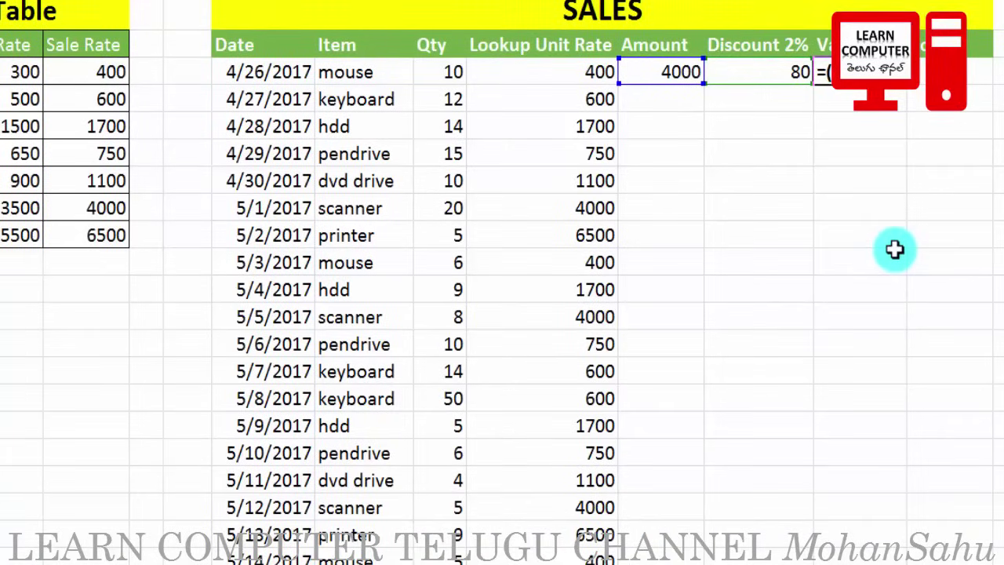
{"action": "key", "text": "Return"}
{"action": "key", "text": "Up"}
{"action": "key", "text": "F2"}
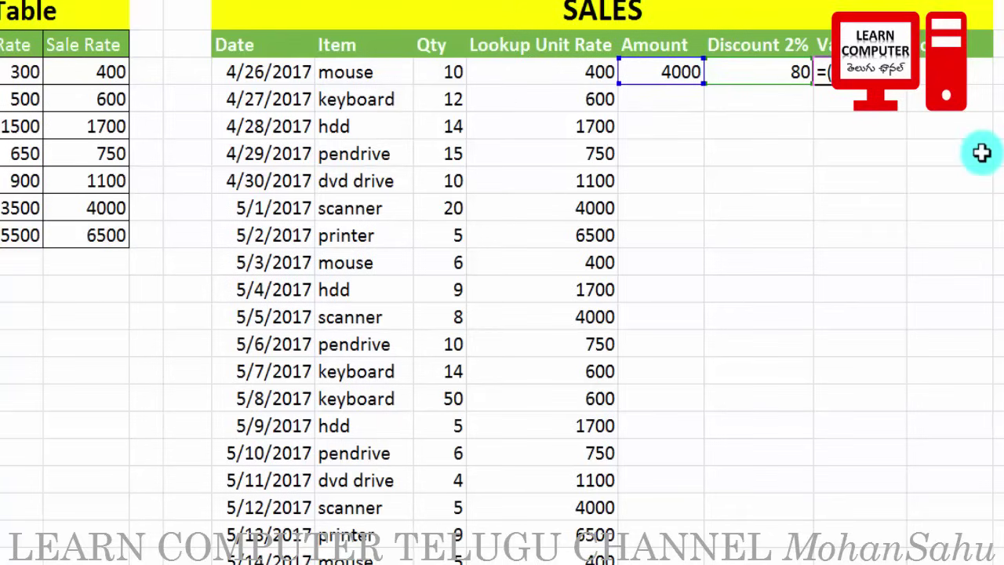
{"action": "key", "text": "Return"}
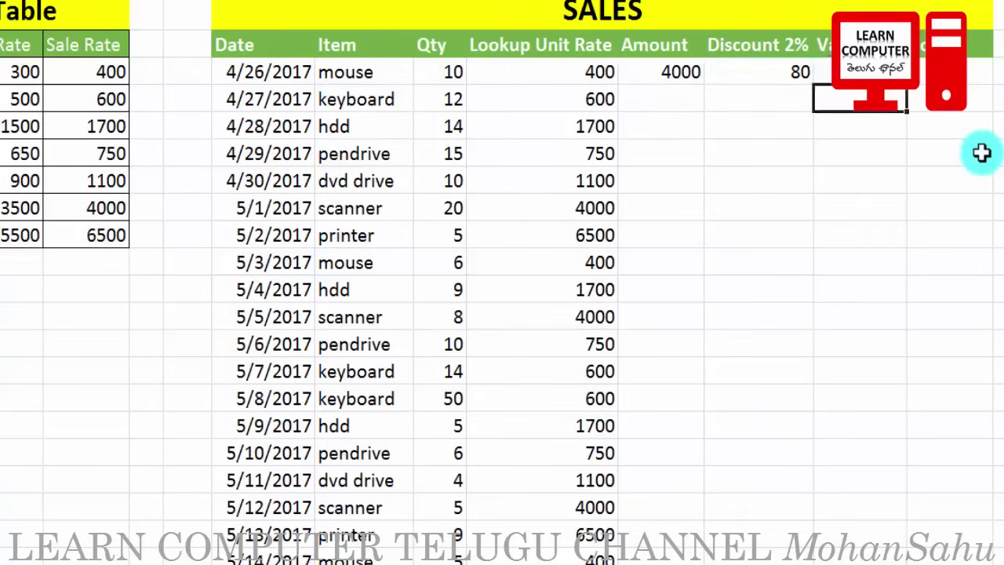
{"action": "key", "text": "Up"}
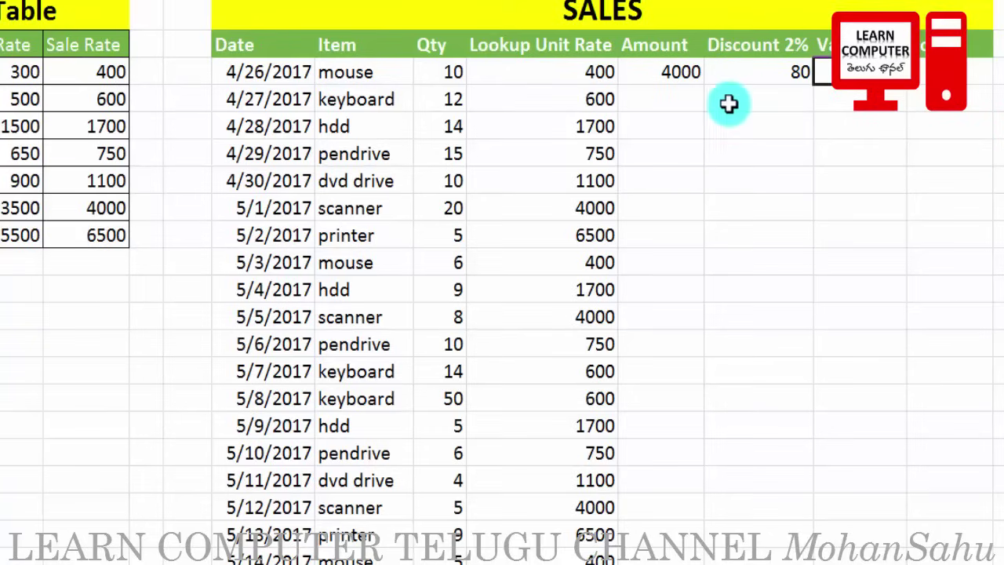
{"action": "left_click", "coordinate": [692, 73]}
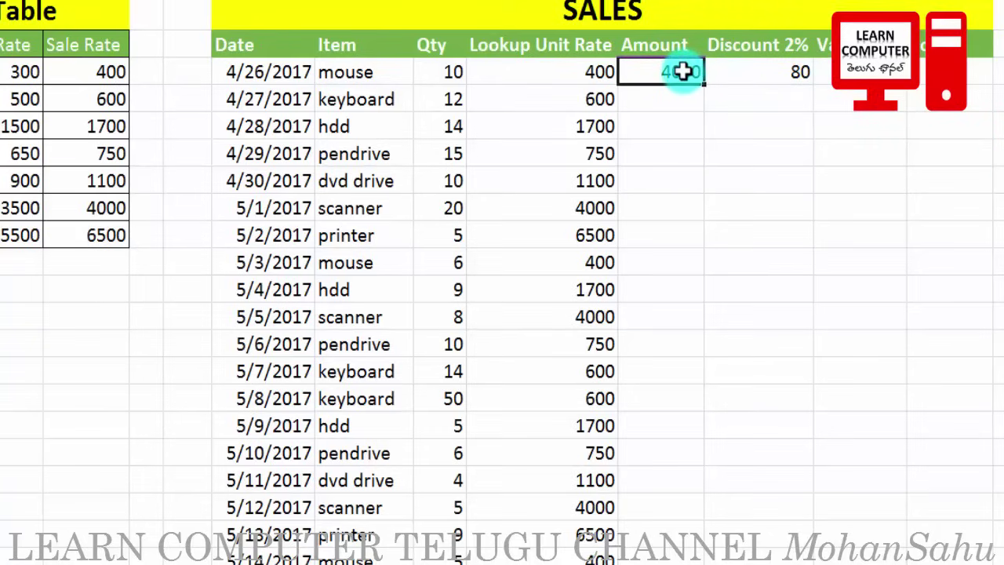
{"action": "left_click", "coordinate": [784, 73]}
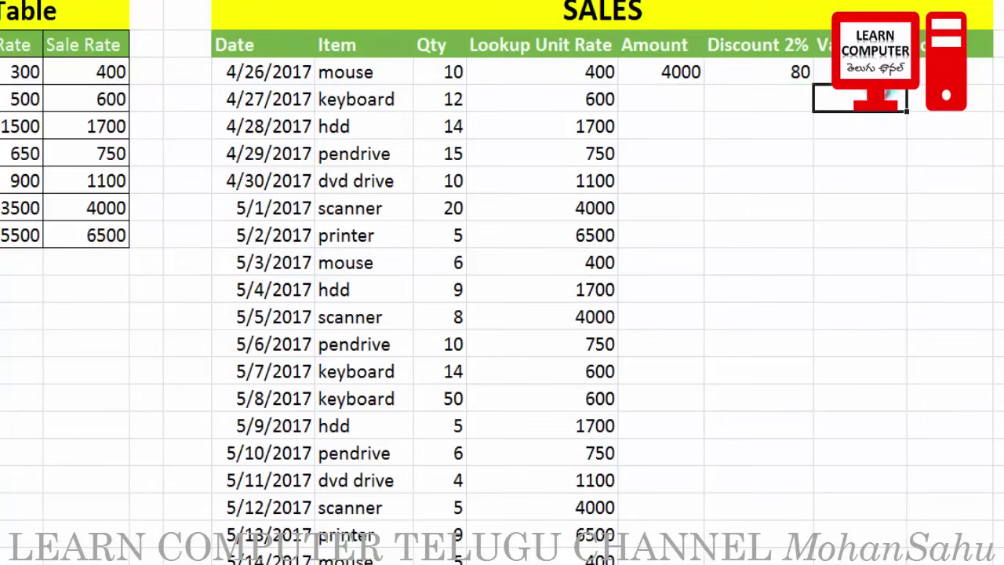
{"action": "key", "text": "Right"}
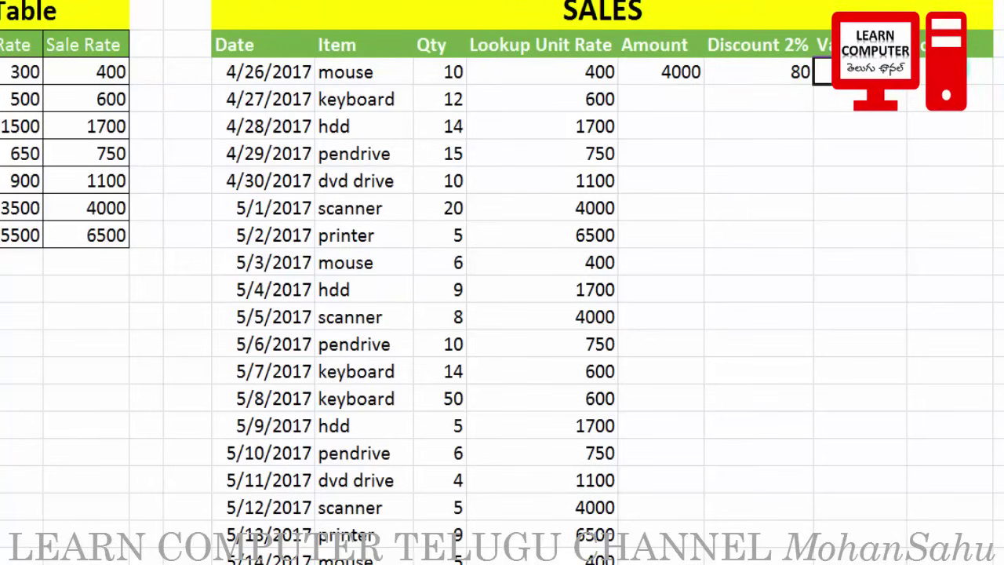
{"action": "key", "text": "Right"}
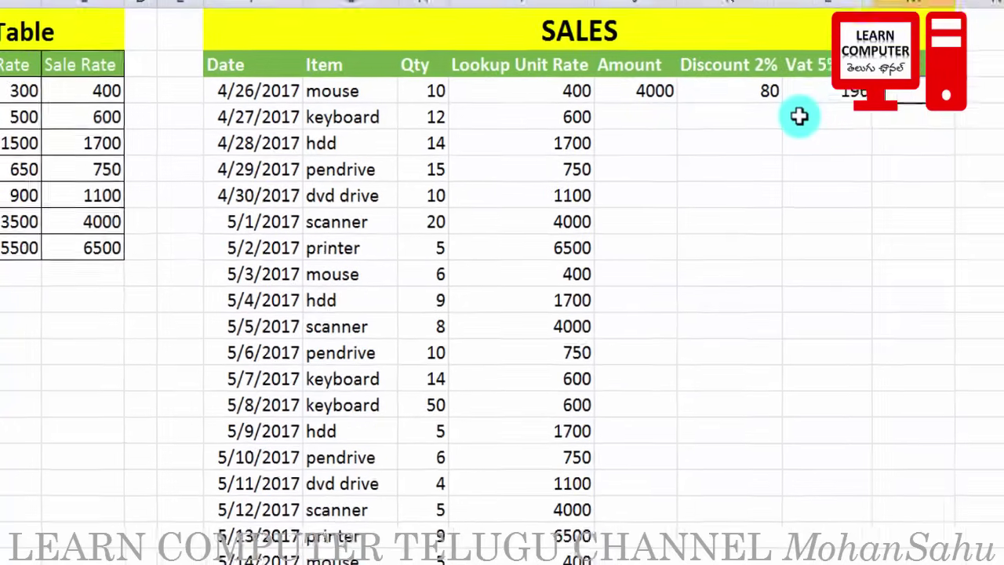
Enter =J3-K3+L3 as the first row's Total in M3
{"action": "type", "text": "="}
{"action": "left_click", "coordinate": [622, 115]}
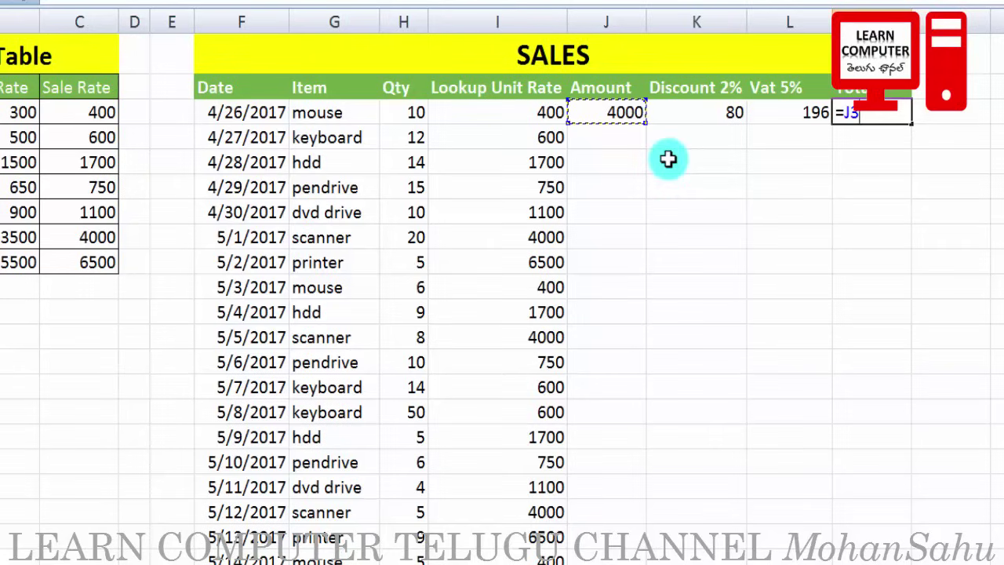
{"action": "type", "text": "-"}
{"action": "left_click", "coordinate": [718, 116]}
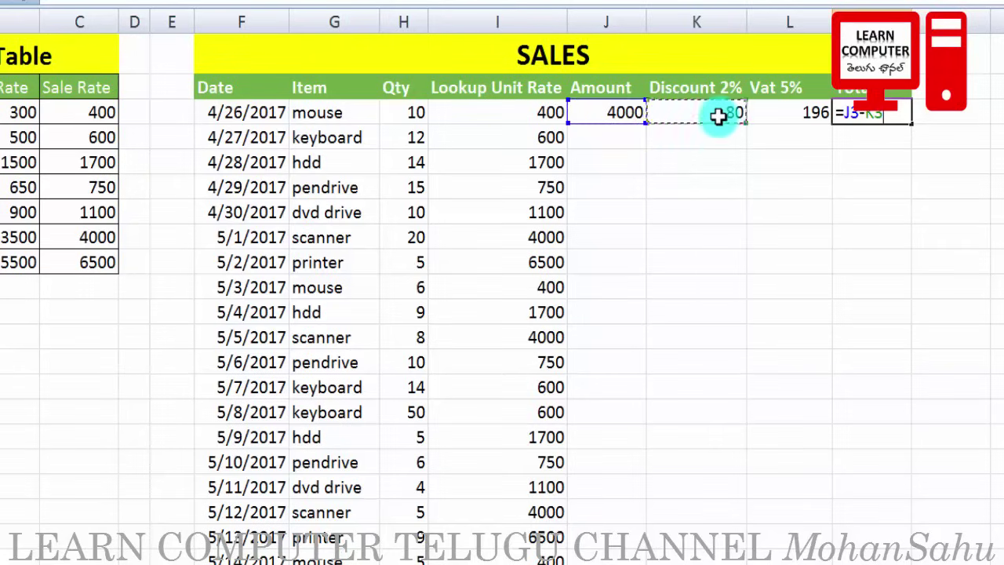
{"action": "type", "text": "+"}
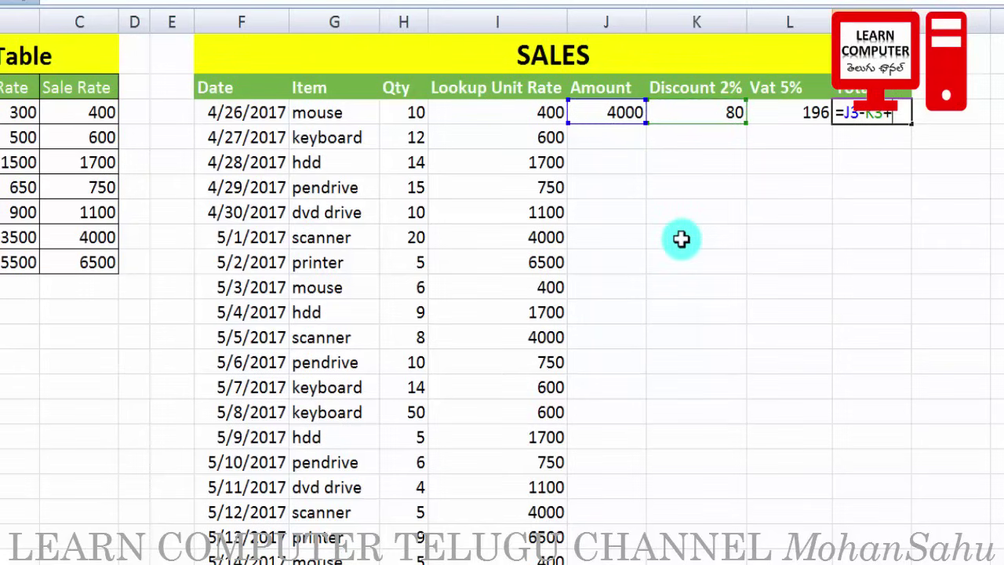
{"action": "left_click", "coordinate": [786, 115]}
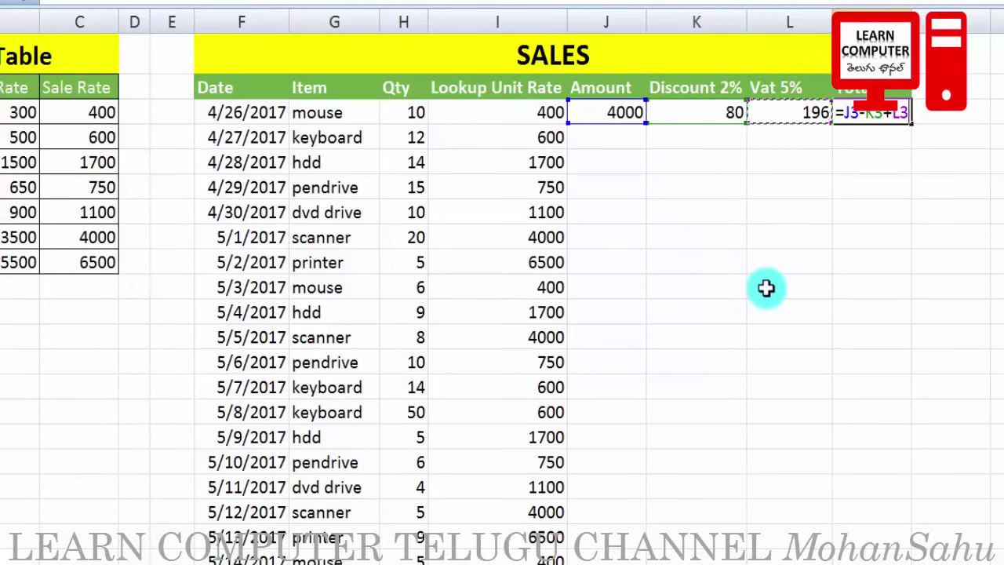
{"action": "key", "text": "Return"}
{"action": "key", "text": "Up"}
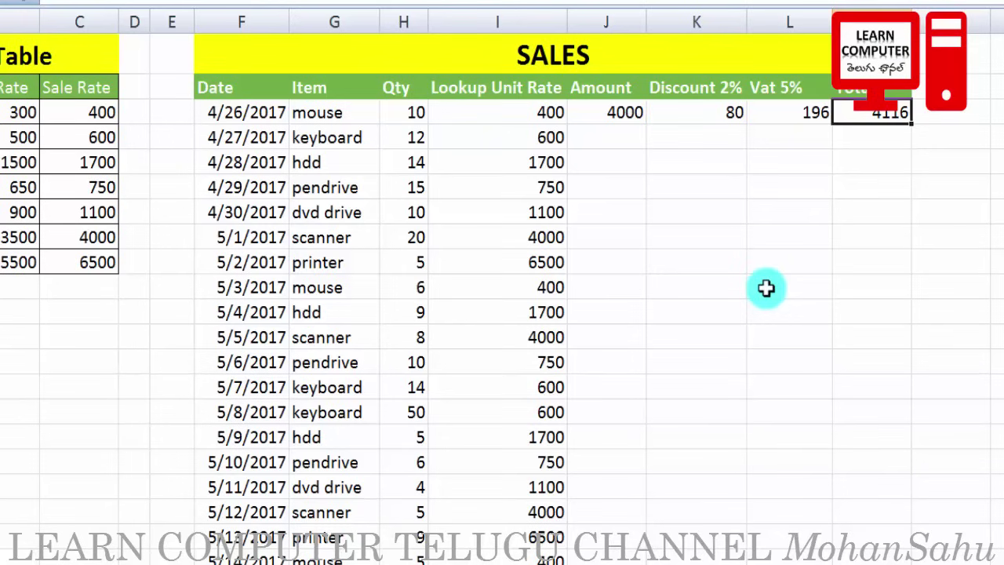
Verify with scratch formulas in column O: Amount minus Discount 3920, plus Vat 4116
{"action": "key", "text": "Right"}
{"action": "key", "text": "Right"}
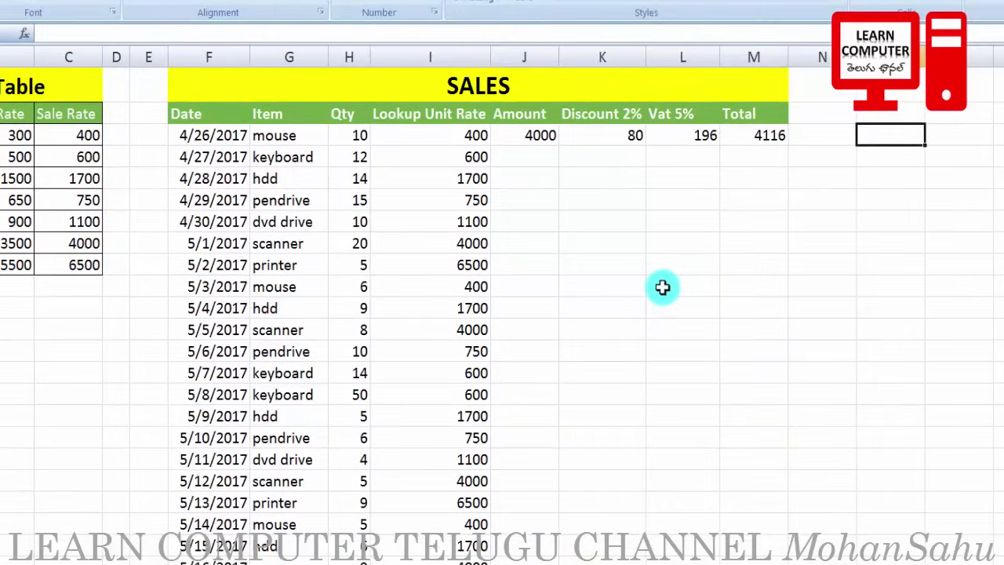
{"action": "left_click", "coordinate": [538, 136]}
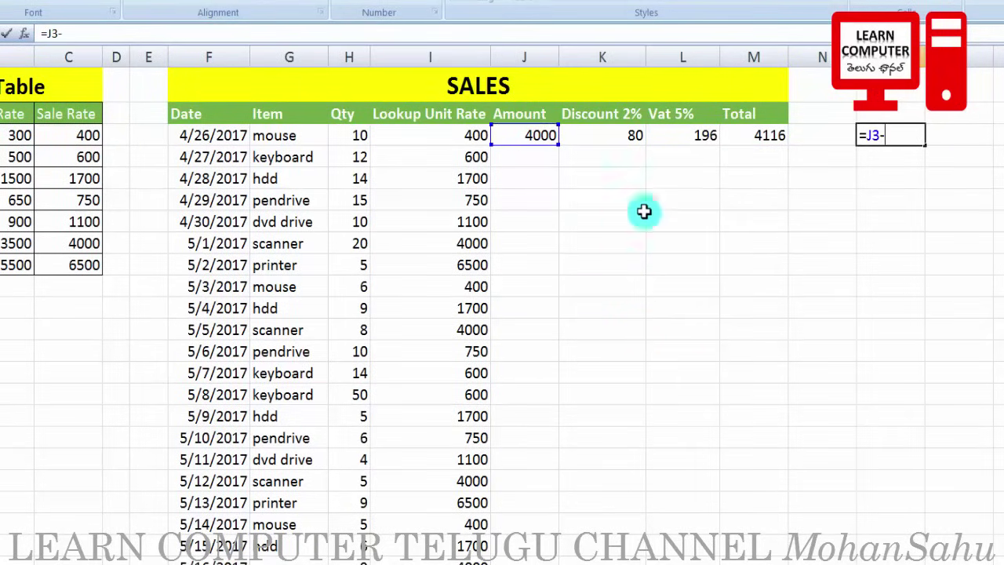
{"action": "left_click", "coordinate": [610, 132]}
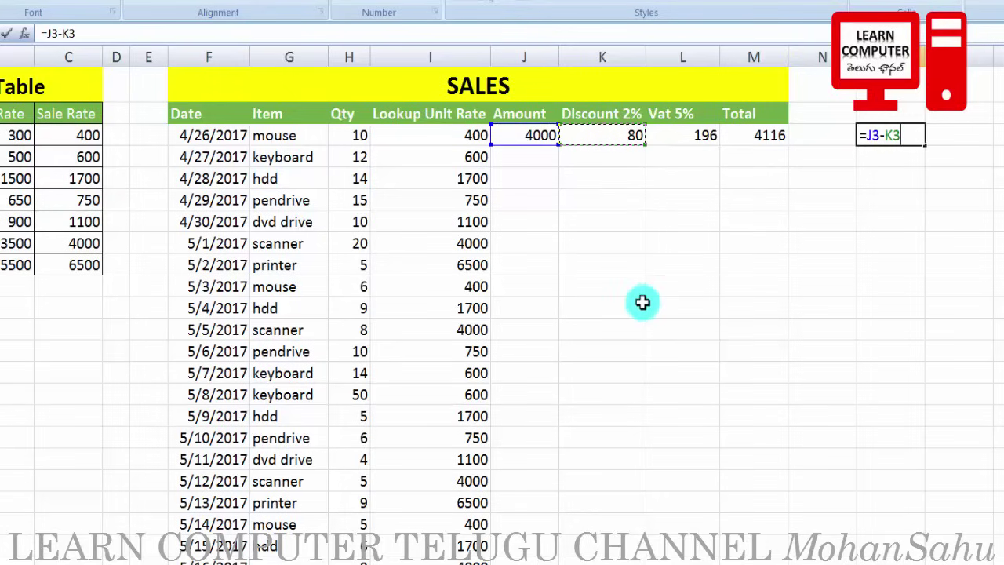
{"action": "key", "text": "Return"}
{"action": "key", "text": "Up"}
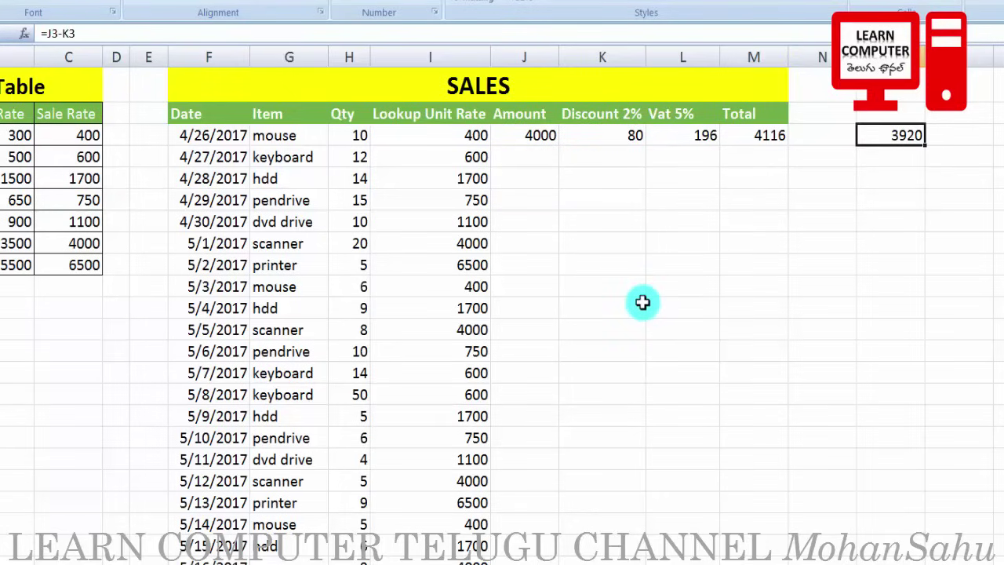
{"action": "key", "text": "Down"}
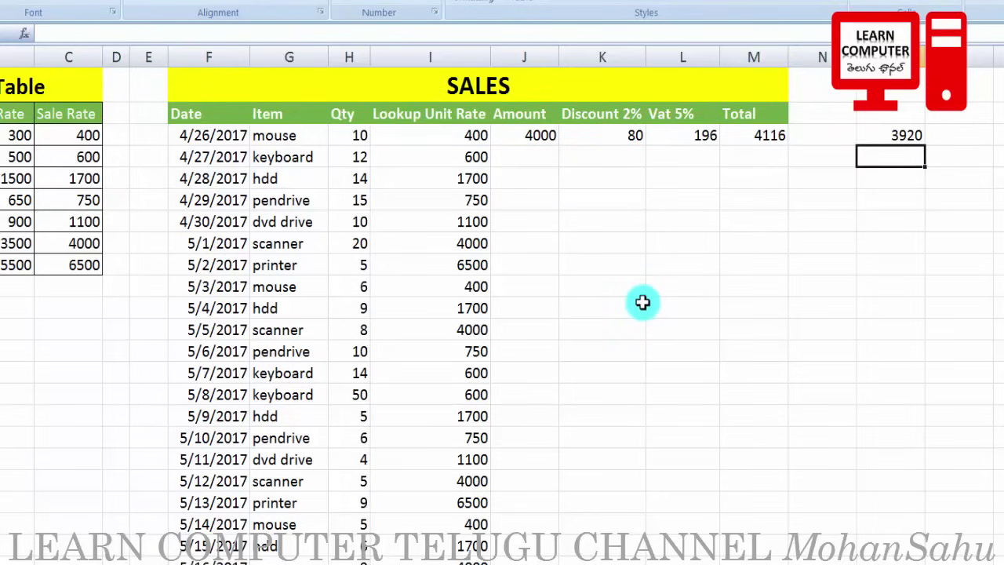
{"action": "type", "text": "=3920+"}
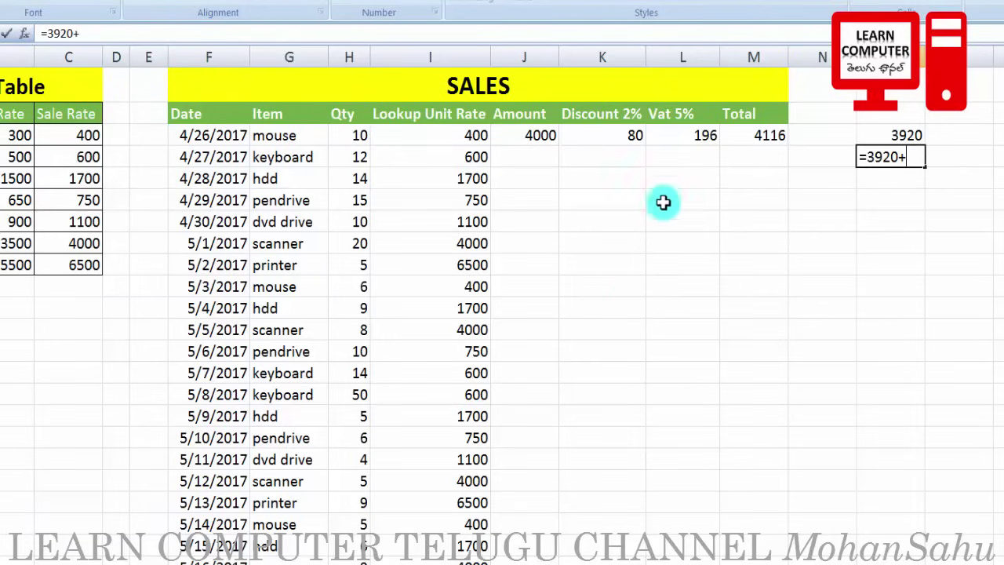
{"action": "left_click", "coordinate": [690, 137]}
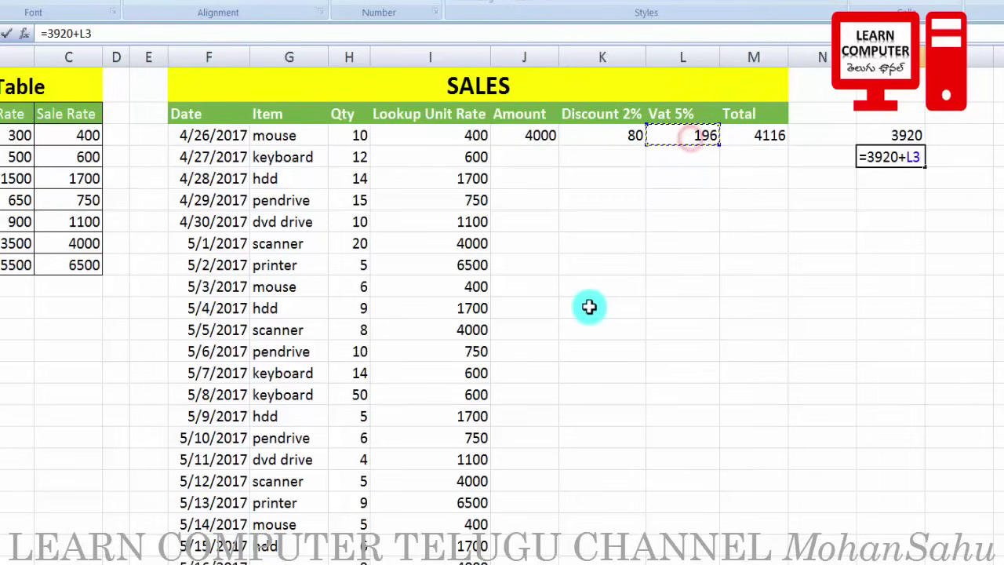
{"action": "key", "text": "Return"}
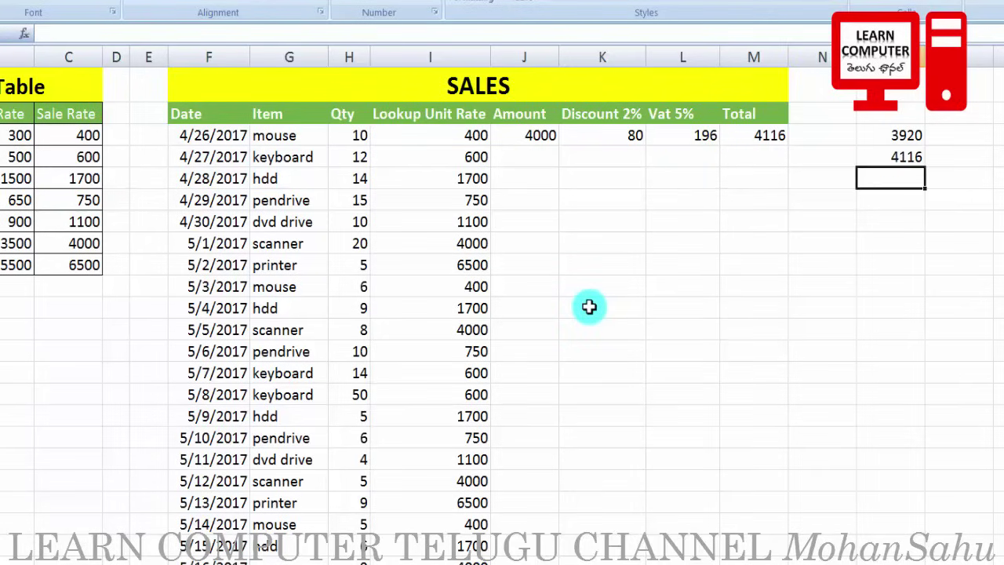
{"action": "key", "text": "Up"}
Clear scratch cells O3:O4 and reopen M3's Total formula to review its references
{"action": "left_click_drag", "start_coordinate": [883, 136], "coordinate": [883, 157]}
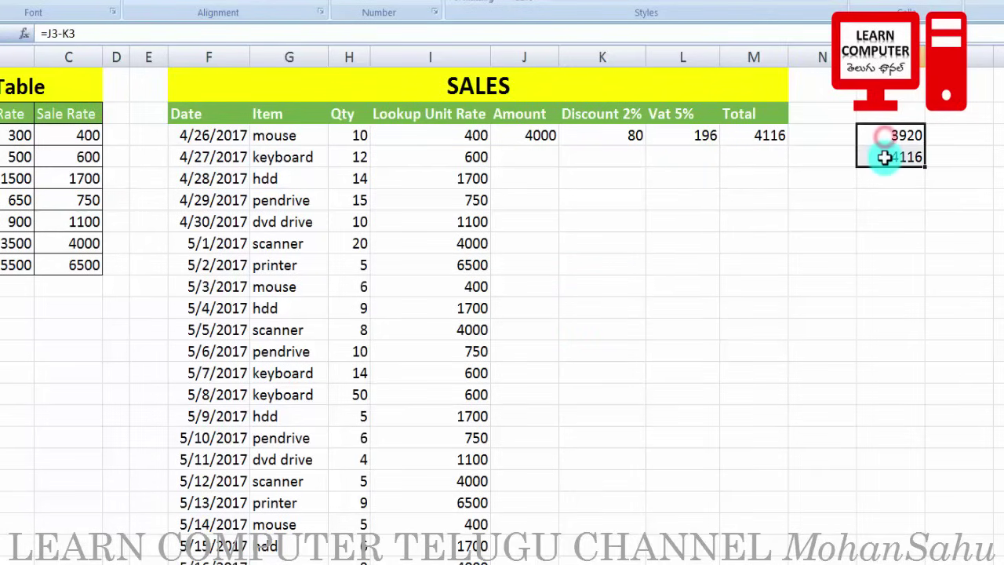
{"action": "key", "text": "Delete"}
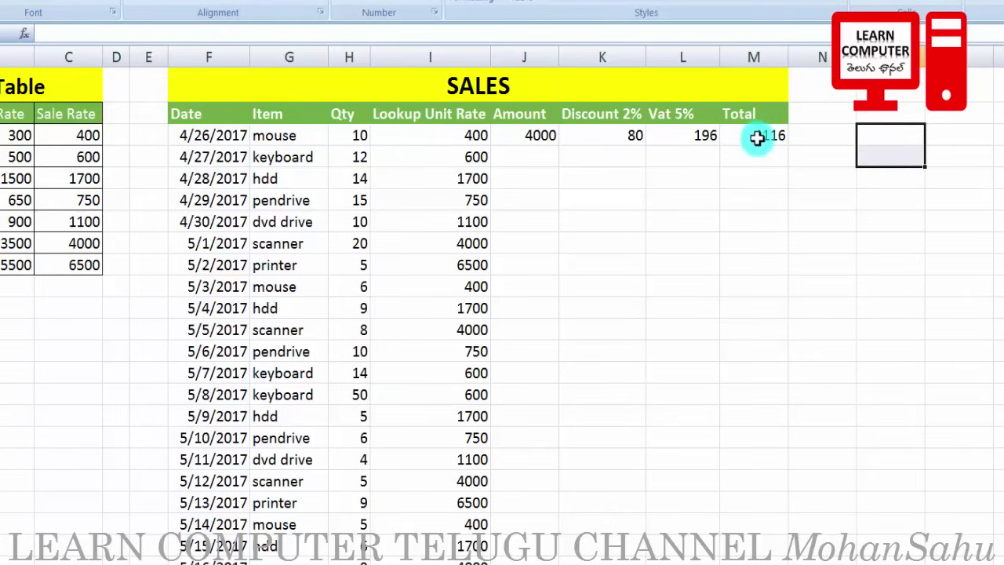
{"action": "left_click", "coordinate": [757, 135]}
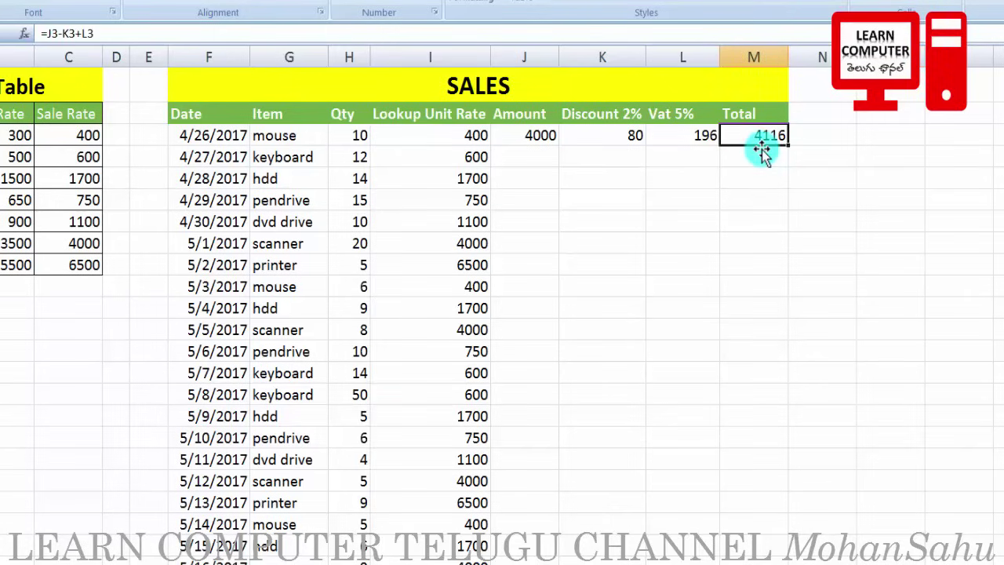
{"action": "double_click", "coordinate": [757, 140]}
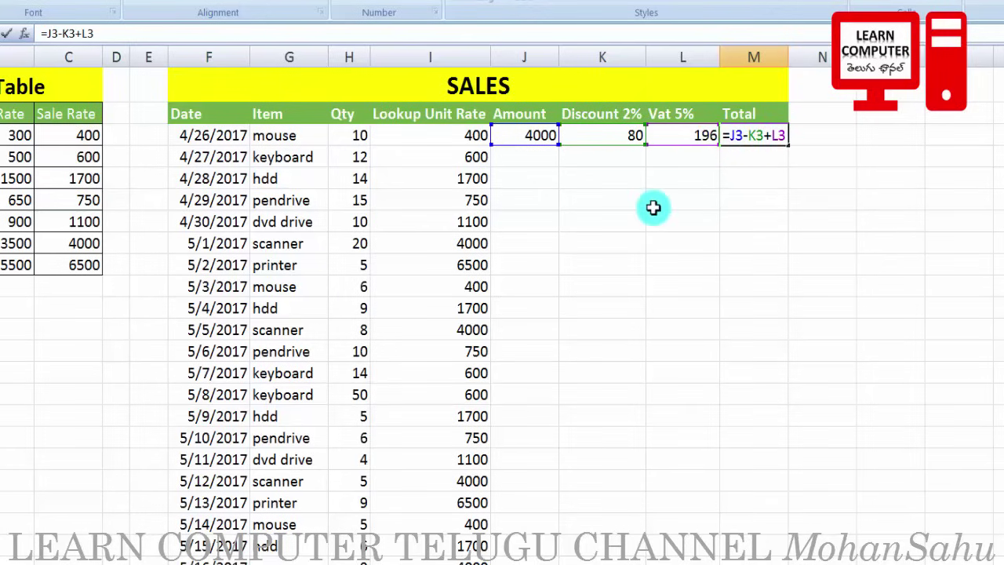
Confirm M3's Total, then give row 4 Amount =H4*I4 (7200) and its Discount (144)
{"action": "key", "text": "Return"}
{"action": "left_click", "coordinate": [549, 156]}
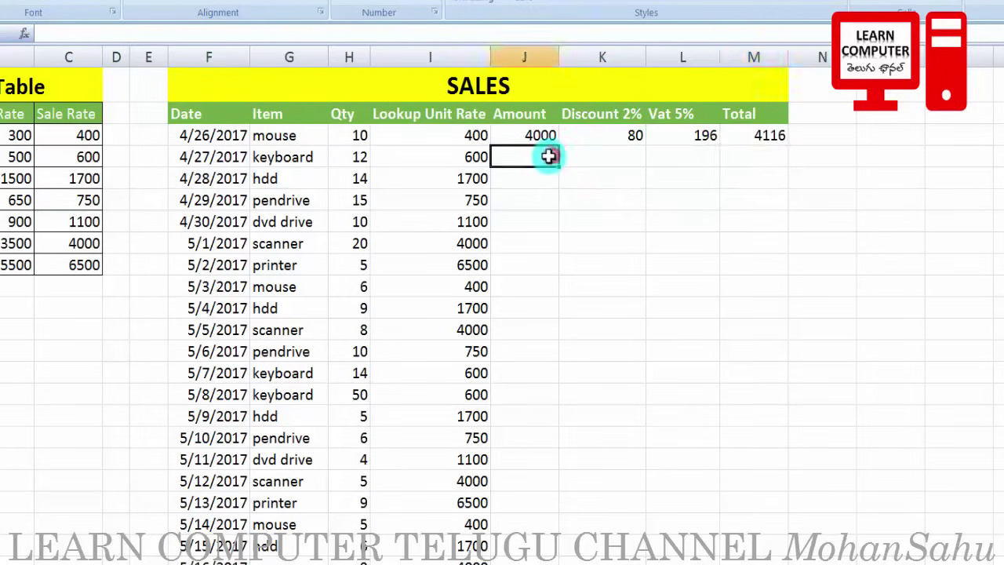
{"action": "type", "text": "="}
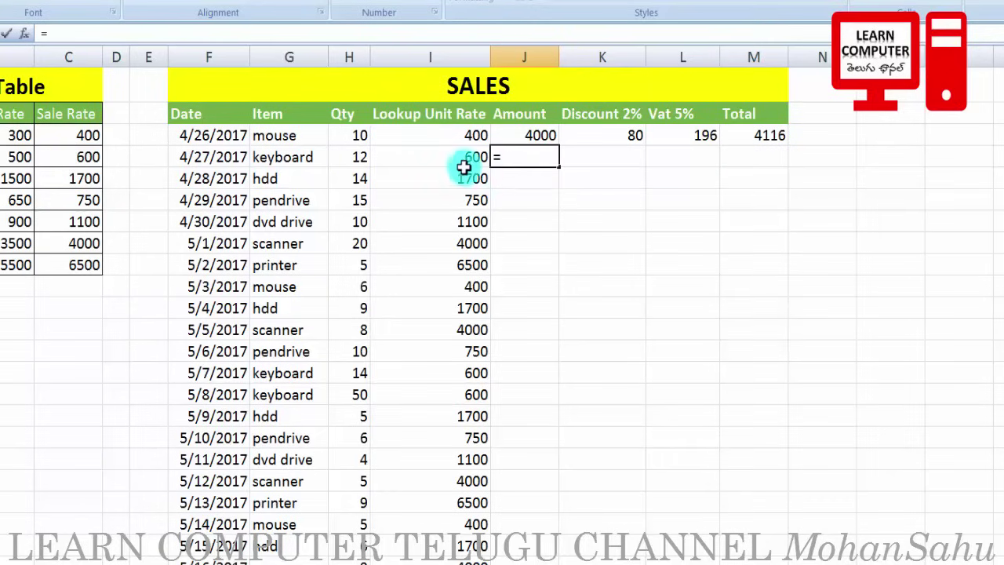
{"action": "left_click", "coordinate": [363, 160]}
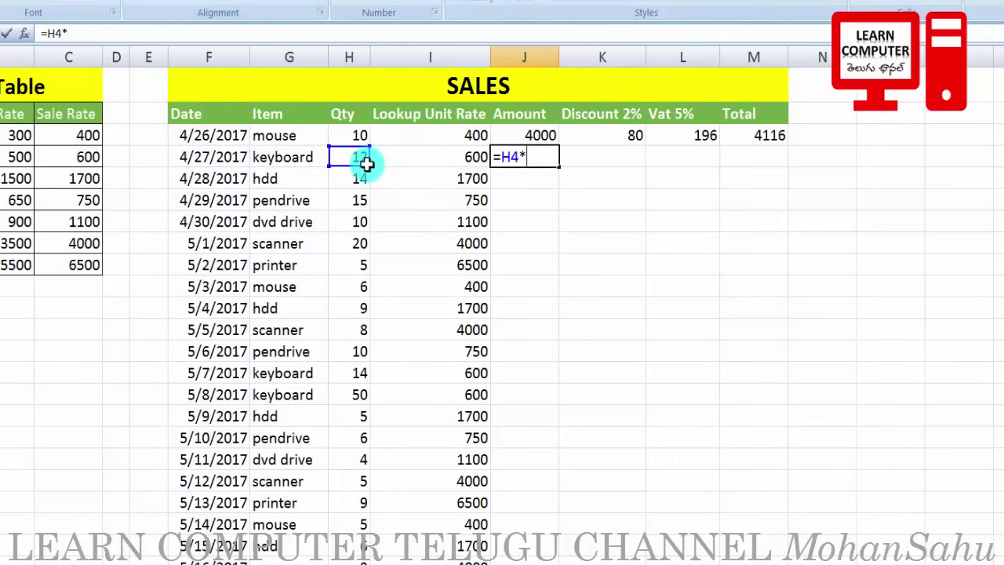
{"action": "left_click", "coordinate": [447, 163]}
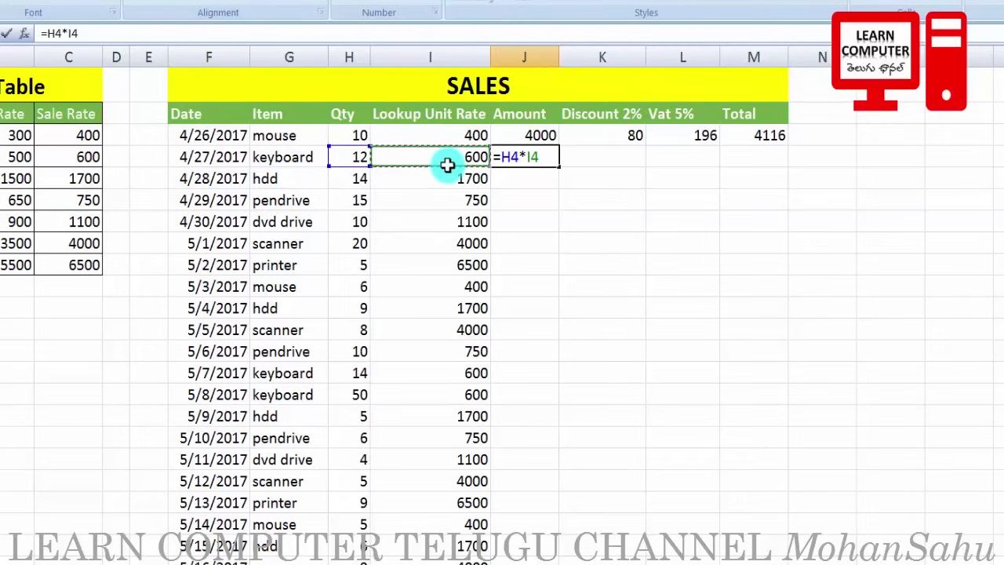
{"action": "key", "text": "Return"}
{"action": "key", "text": "Up"}
{"action": "key", "text": "Right"}
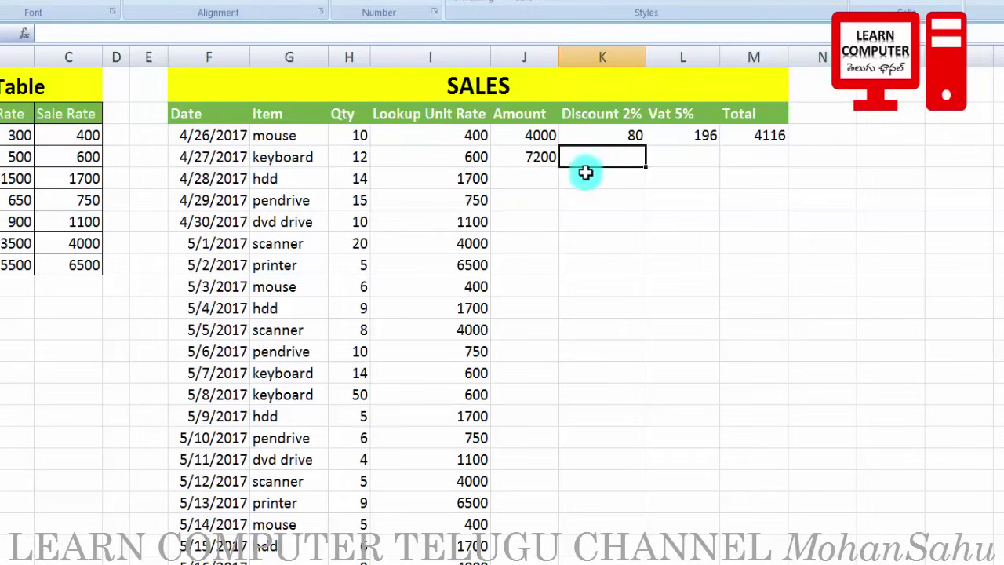
{"action": "type", "text": "="}
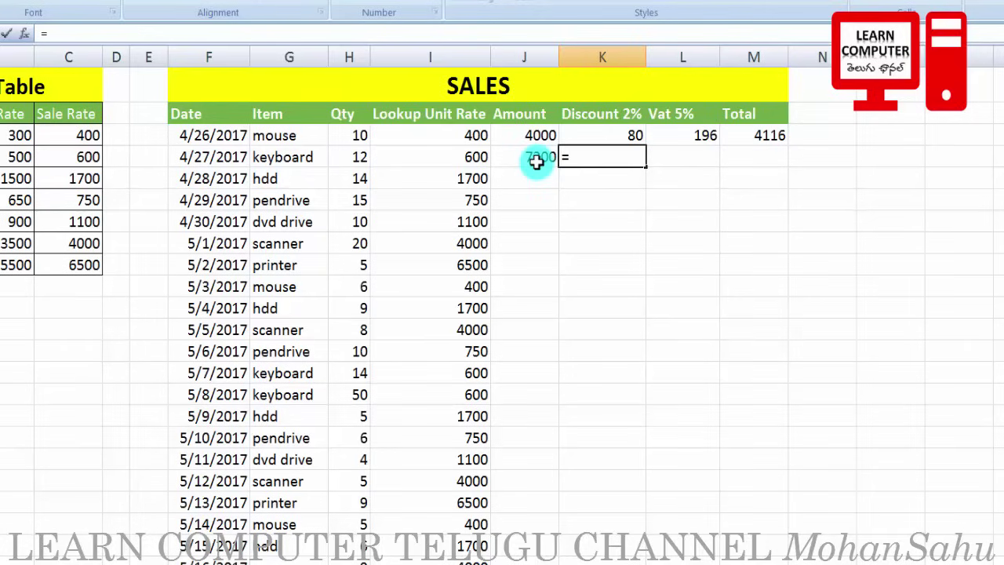
{"action": "left_click", "coordinate": [536, 161]}
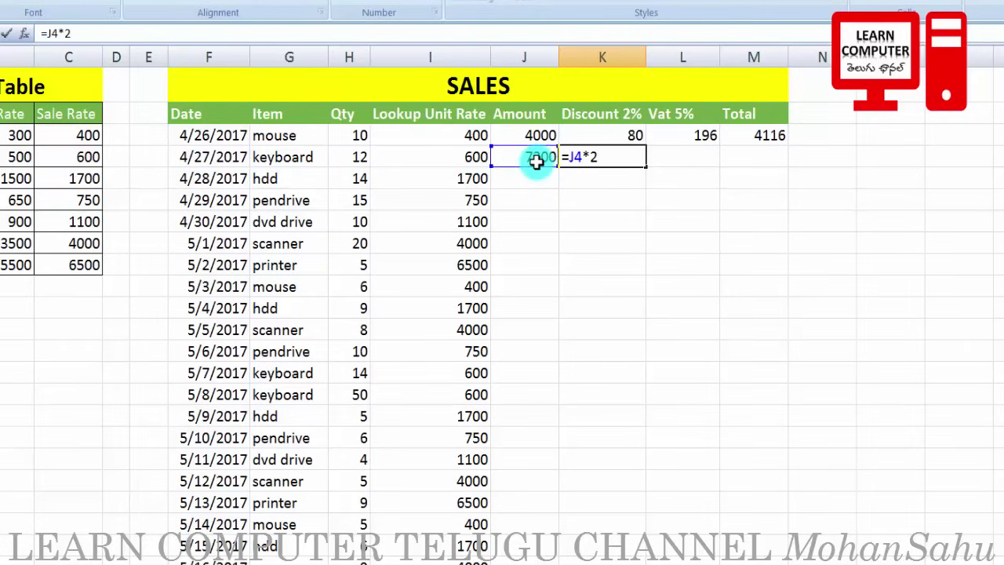
{"action": "key", "text": "Return"}
{"action": "key", "text": "Up"}
Enter row 4's Vat formula and reformat L4 from a date to General, showing 360
{"action": "key", "text": "Right"}
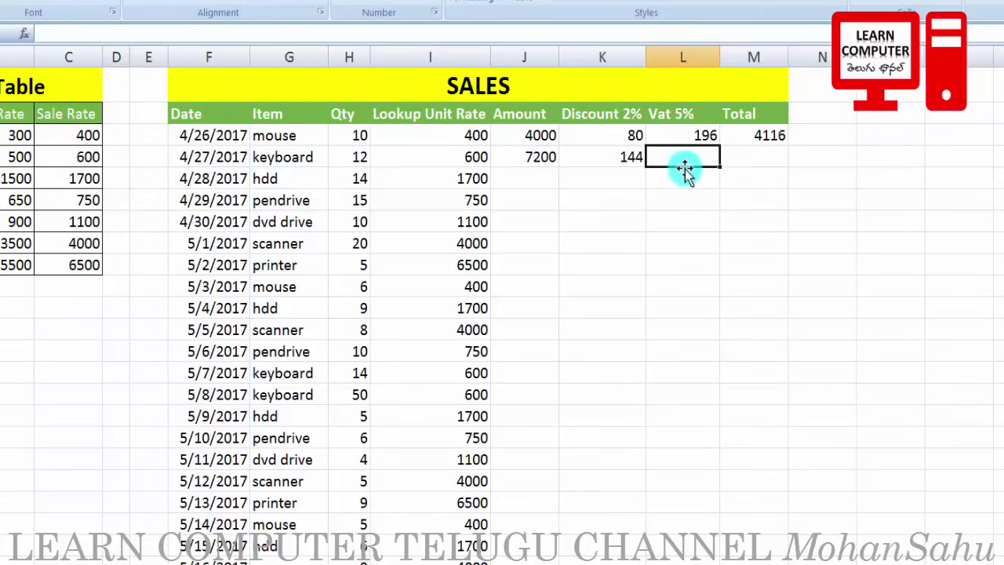
{"action": "type", "text": "="}
{"action": "left_click", "coordinate": [547, 159]}
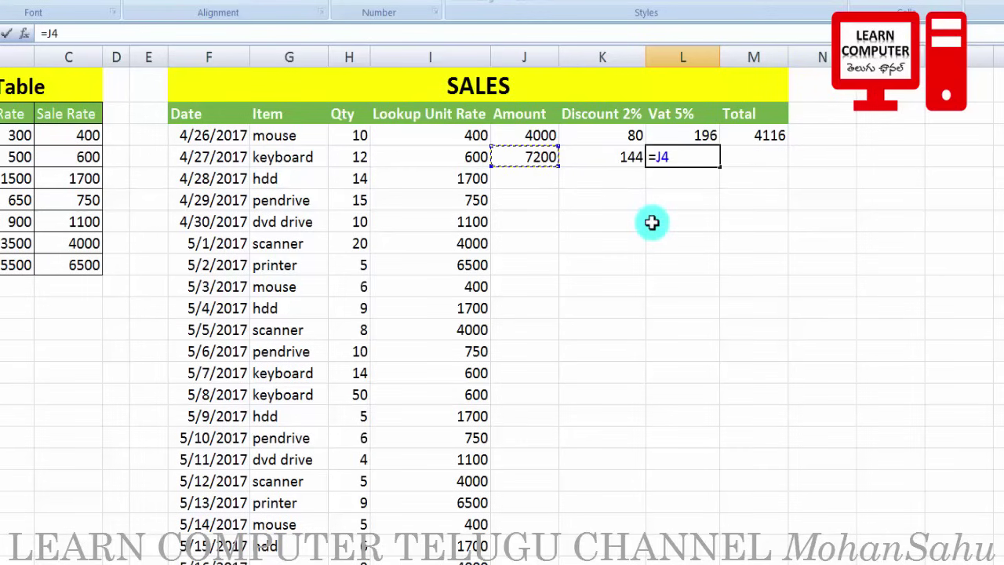
{"action": "key", "text": "Return"}
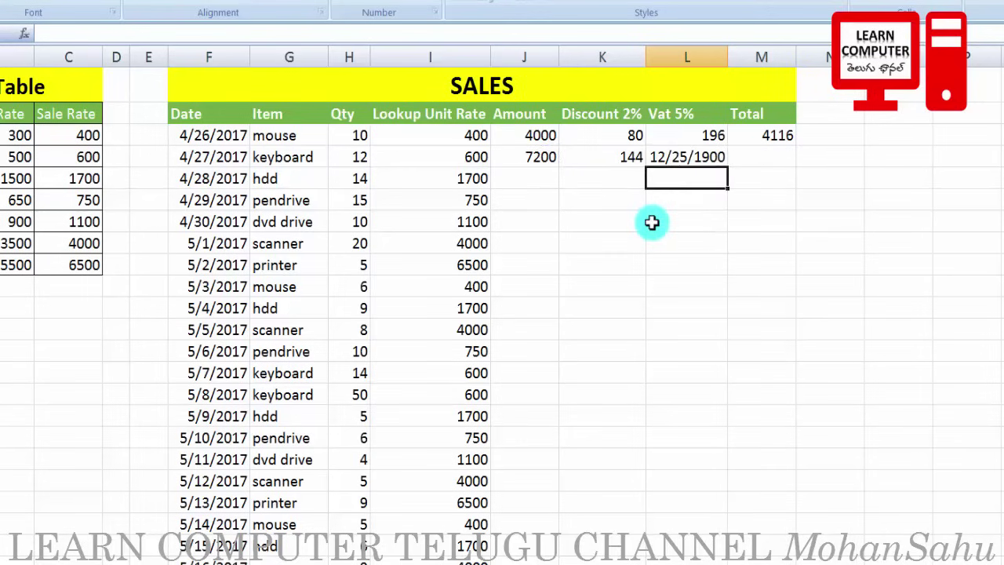
{"action": "left_click", "coordinate": [685, 156]}
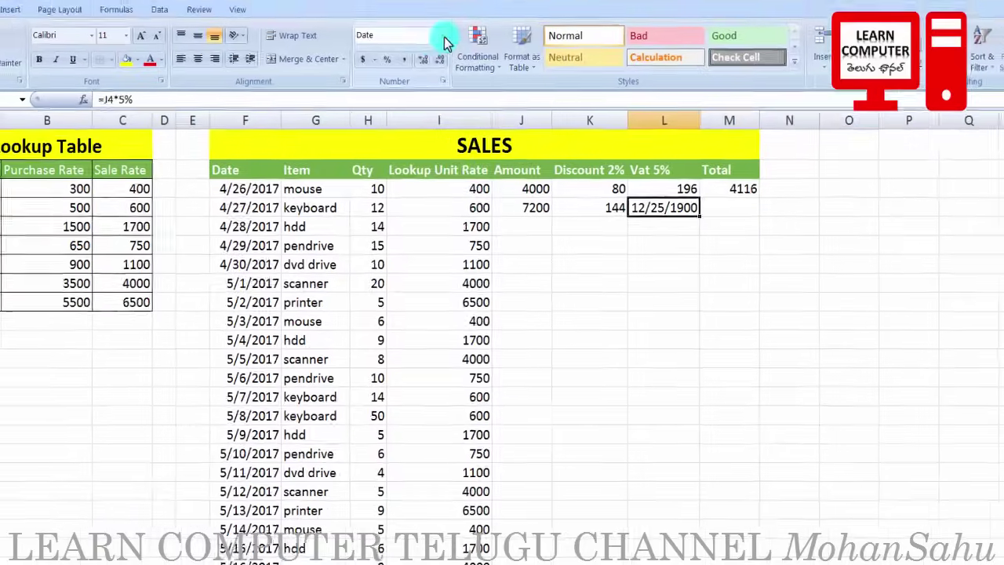
{"action": "left_click", "coordinate": [444, 53]}
{"action": "left_click", "coordinate": [418, 76]}
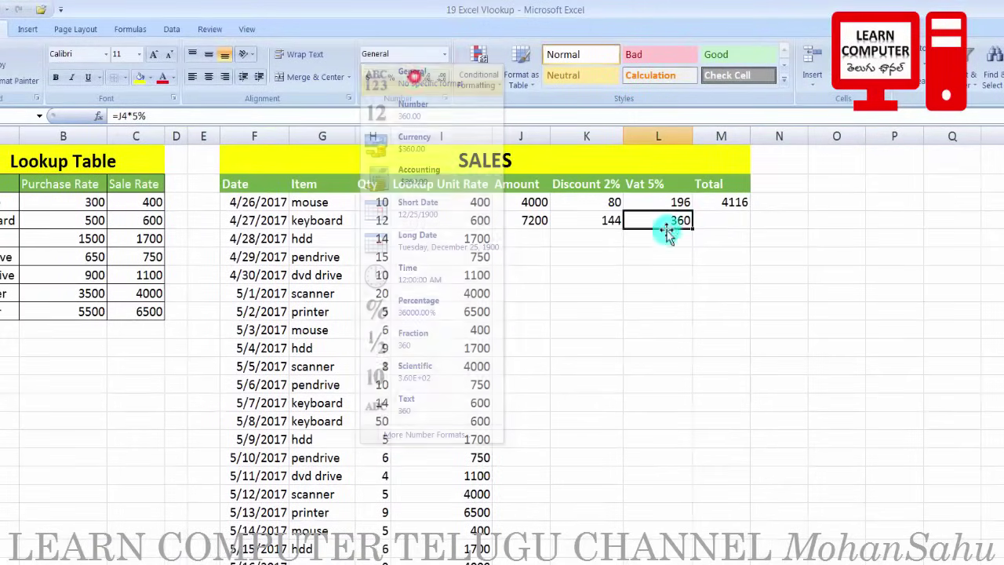
{"action": "left_click", "coordinate": [679, 242]}
{"action": "left_click", "coordinate": [676, 222]}
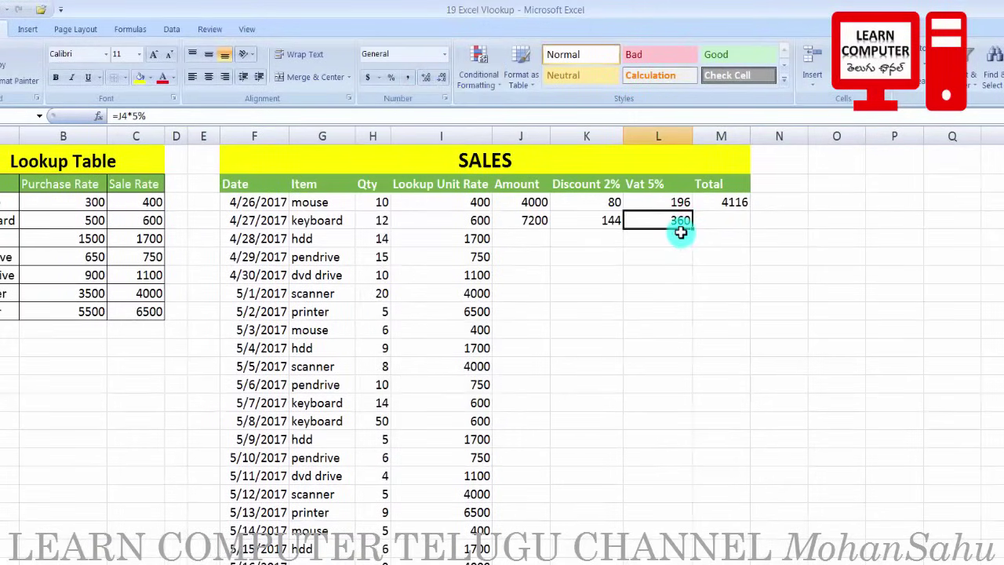
Enter =J4-K4+L4 in M4 for the keyboard row's Total of 7416
{"action": "left_click", "coordinate": [727, 219]}
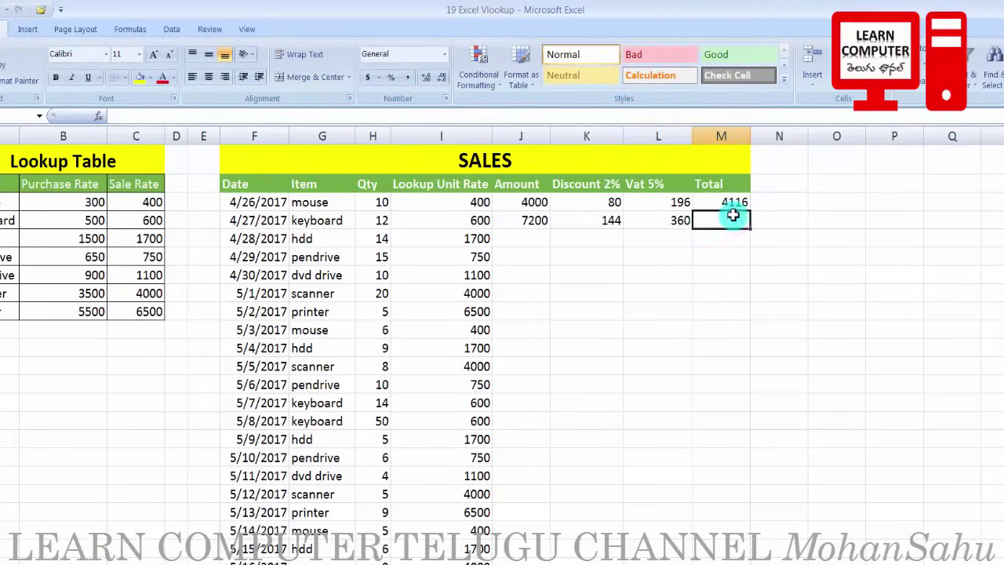
{"action": "left_click", "coordinate": [737, 204]}
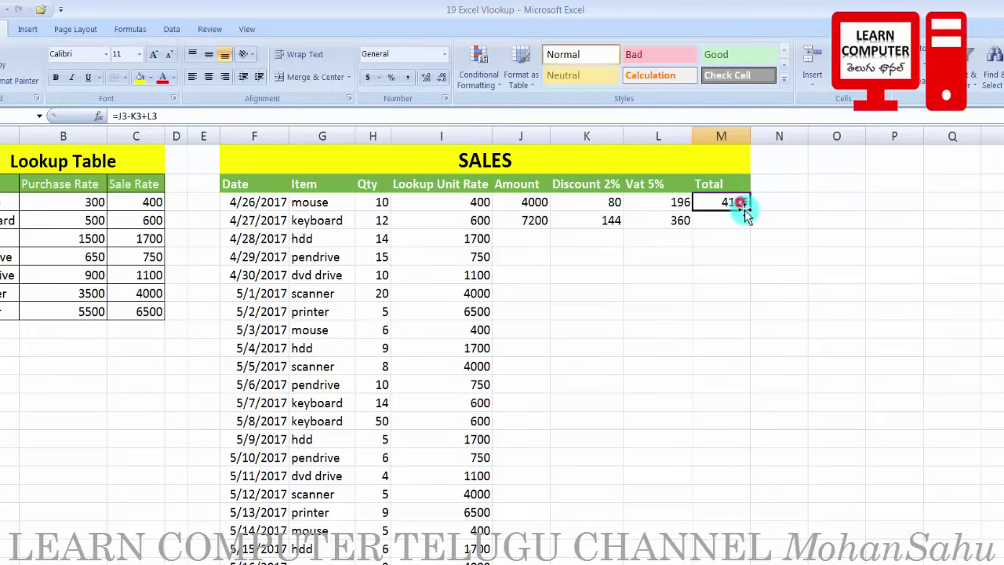
{"action": "left_click", "coordinate": [730, 224]}
{"action": "type", "text": "="}
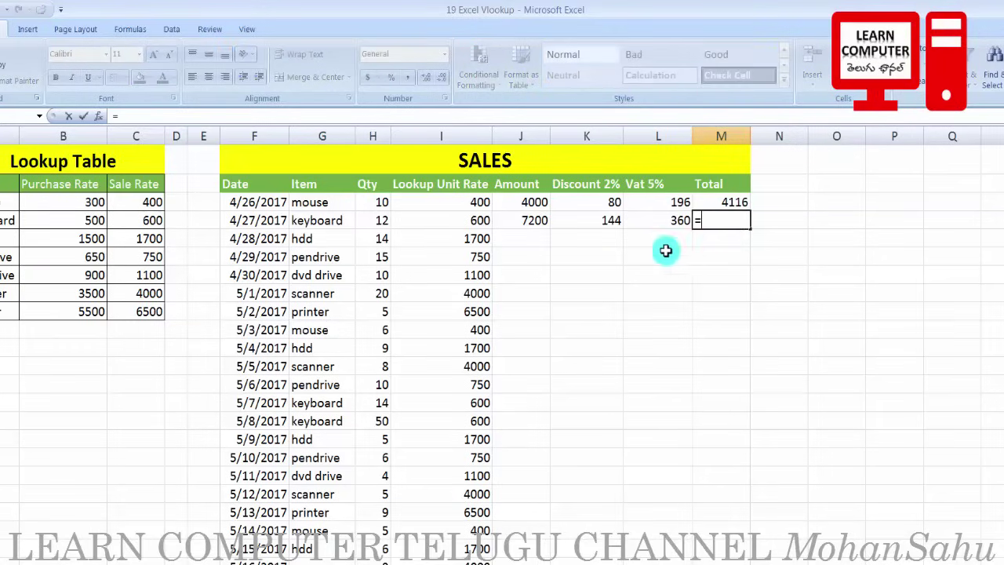
{"action": "left_click", "coordinate": [536, 219]}
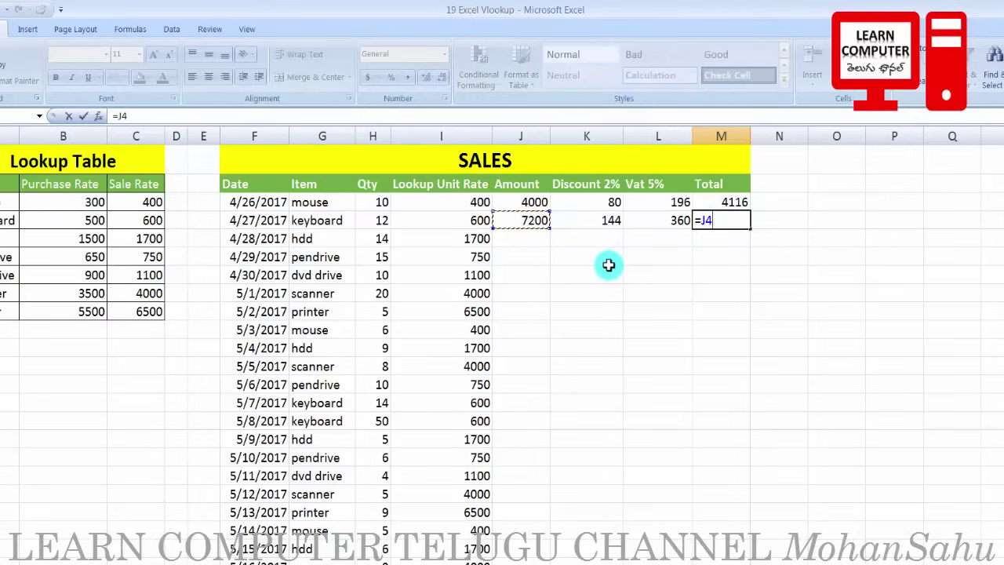
{"action": "left_click", "coordinate": [606, 223]}
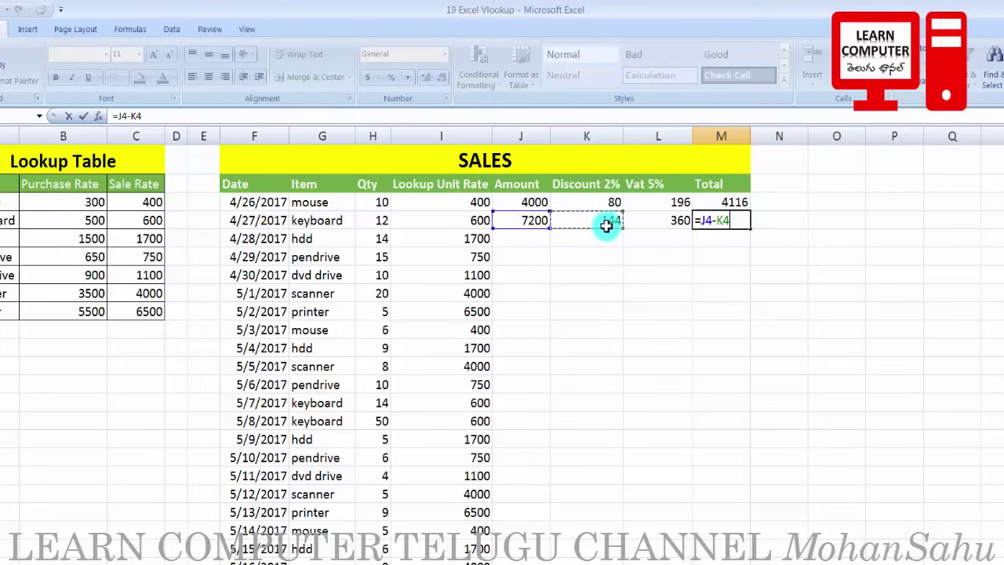
{"action": "left_click", "coordinate": [647, 222]}
{"action": "key", "text": "Return"}
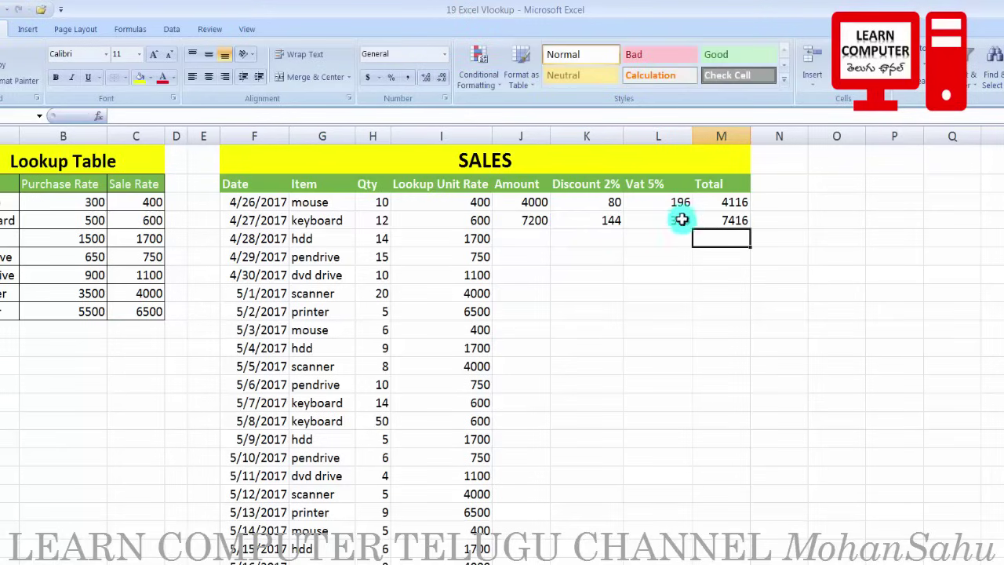
{"action": "left_click", "coordinate": [728, 224]}
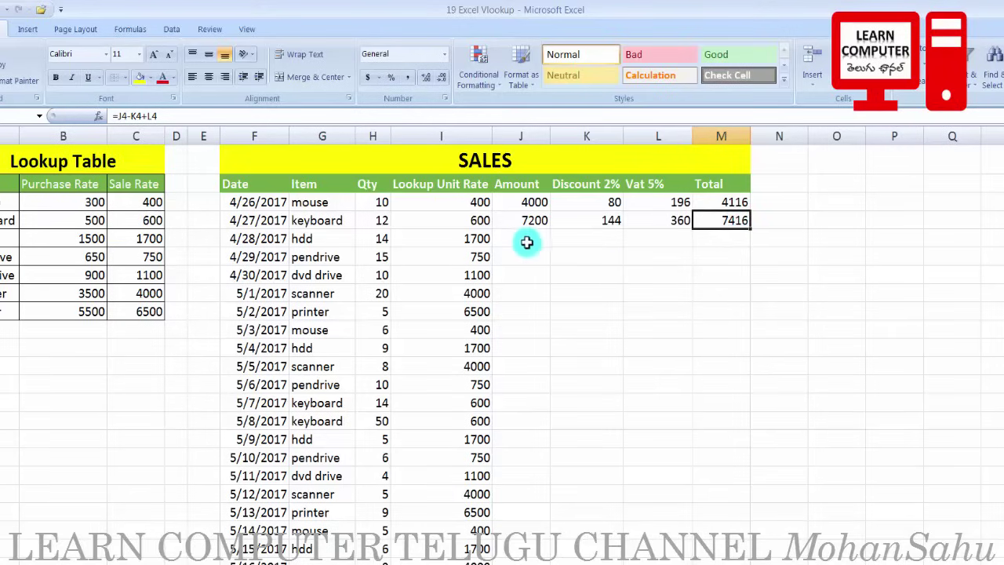
Select J4:M4 and fill the four formulas down the whole SALES table
{"action": "left_click_drag", "start_coordinate": [526, 221], "coordinate": [714, 220]}
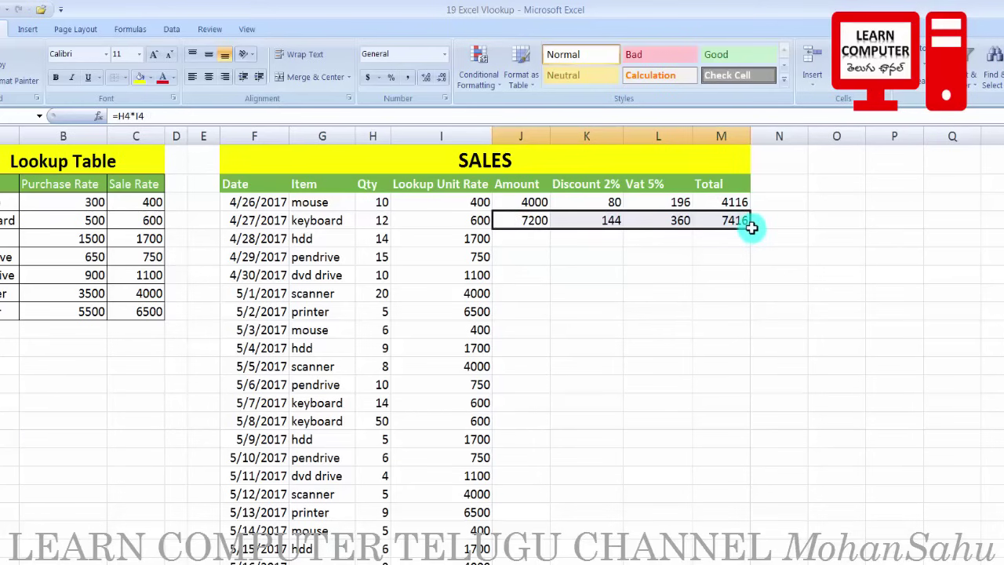
{"action": "double_click", "coordinate": [751, 229]}
{"action": "scroll", "coordinate": [788, 396], "scroll_direction": "down", "scroll_amount": 3}
{"action": "scroll", "coordinate": [788, 397], "scroll_direction": "down", "scroll_amount": 3}
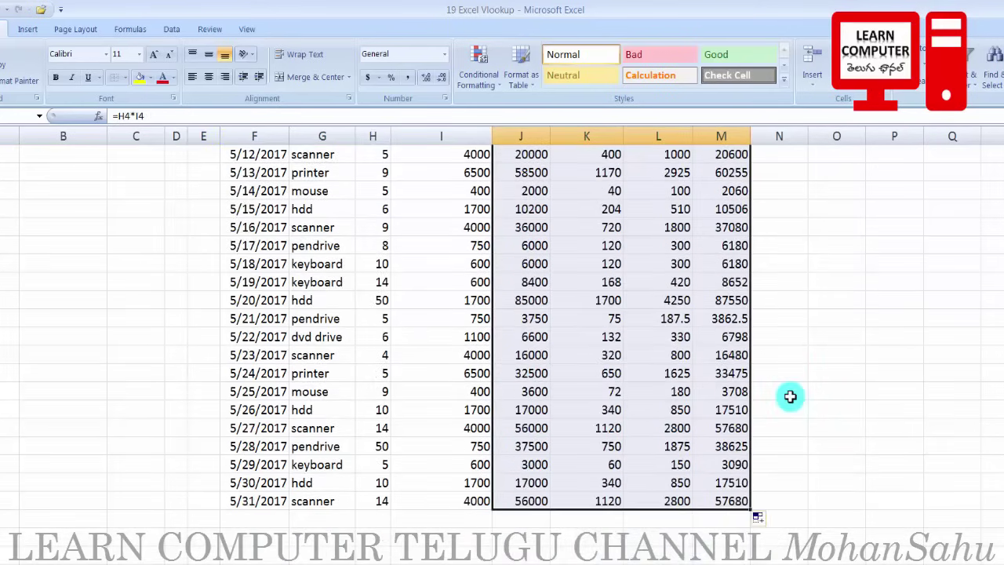
{"action": "scroll", "coordinate": [790, 396], "scroll_direction": "up", "scroll_amount": 2}
{"action": "scroll", "coordinate": [790, 396], "scroll_direction": "up", "scroll_amount": 3}
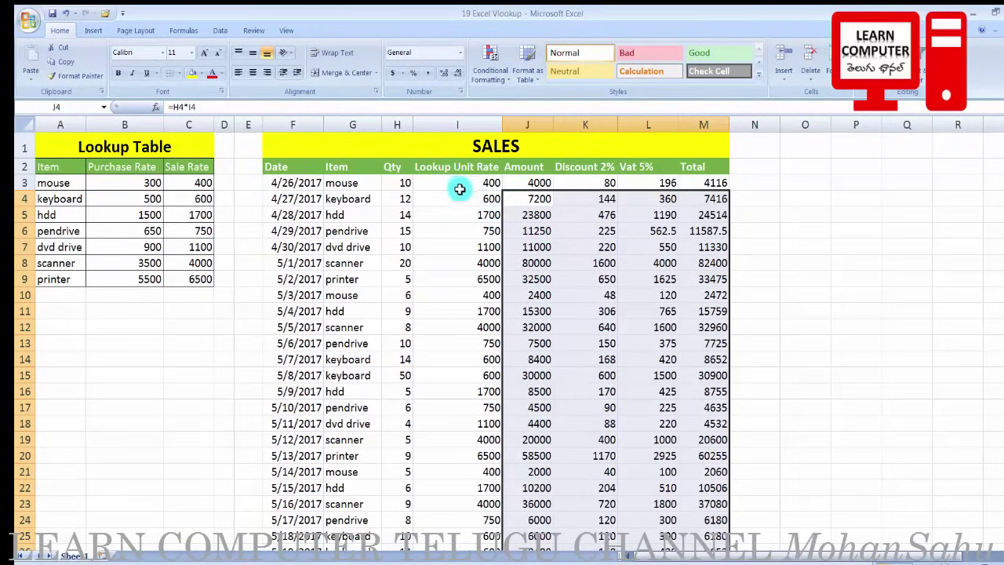
Review I4's lookup against keyboard's 600 and mouse's sale rates in the Lookup Table
{"action": "left_click", "coordinate": [461, 193]}
{"action": "left_click", "coordinate": [193, 198]}
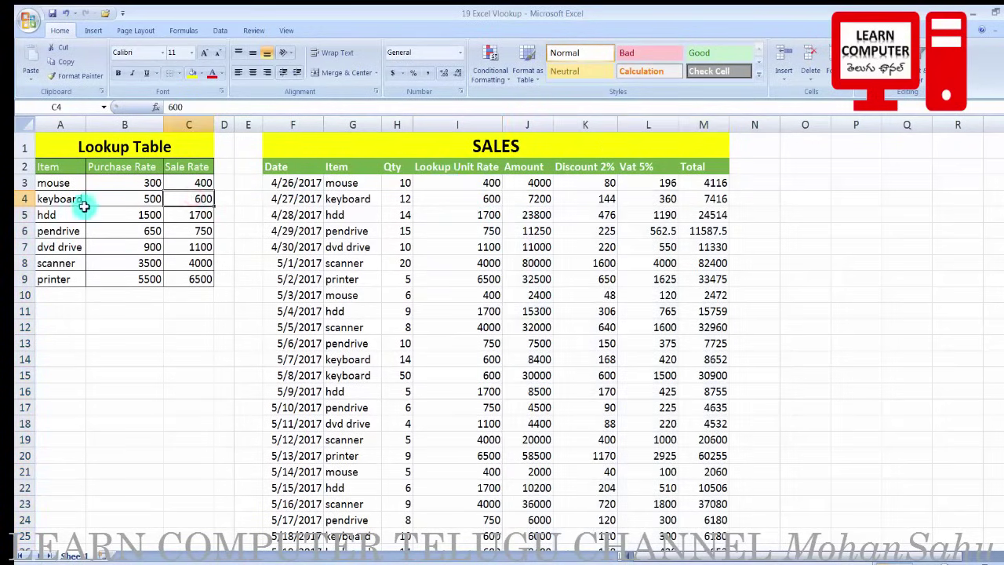
{"action": "left_click", "coordinate": [50, 199]}
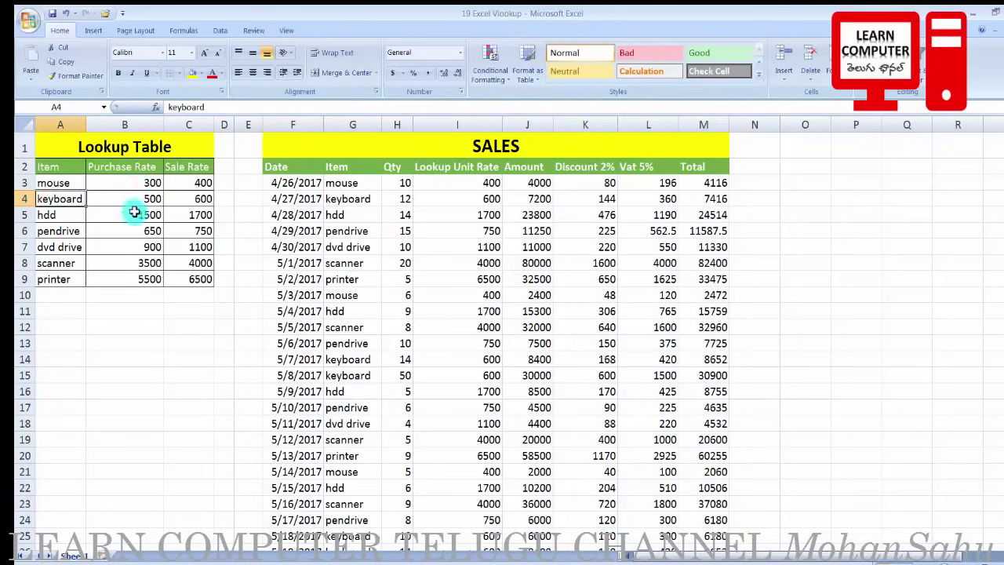
{"action": "left_click", "coordinate": [200, 201]}
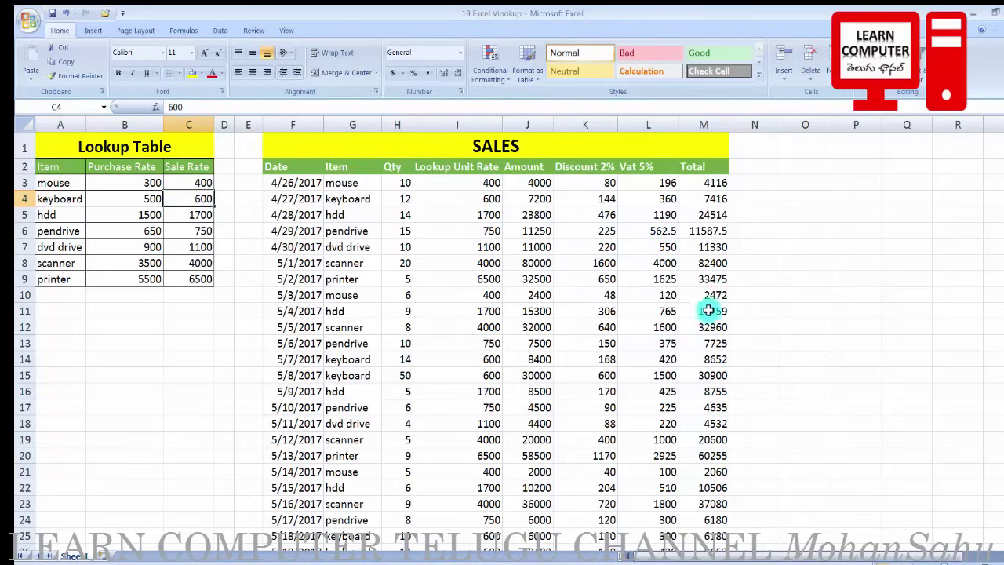
{"action": "left_click", "coordinate": [55, 185]}
{"action": "left_click", "coordinate": [196, 184]}
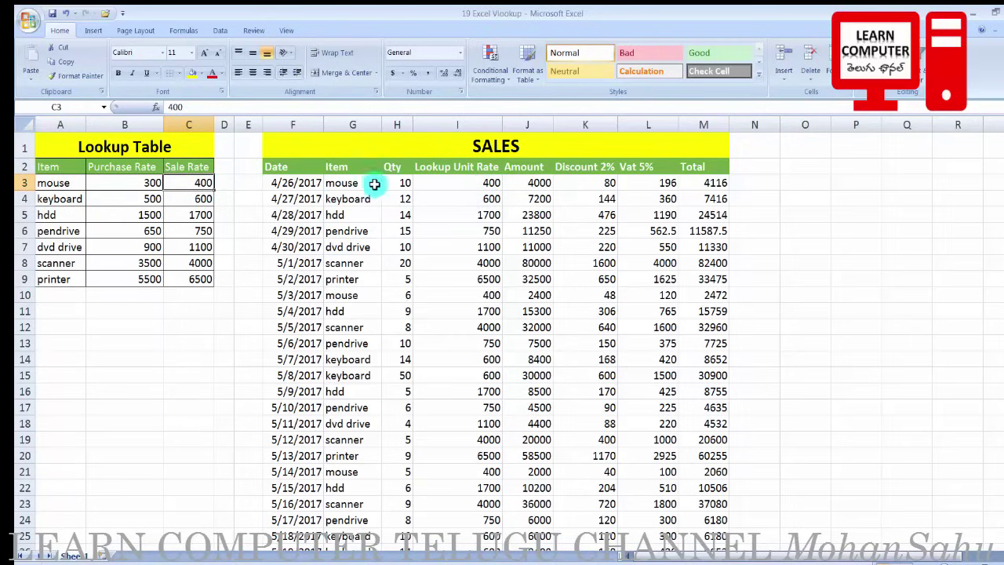
Change mouse's Sale Rate in C3 to 350 and confirm the lookup rate updates
{"action": "left_click", "coordinate": [486, 183]}
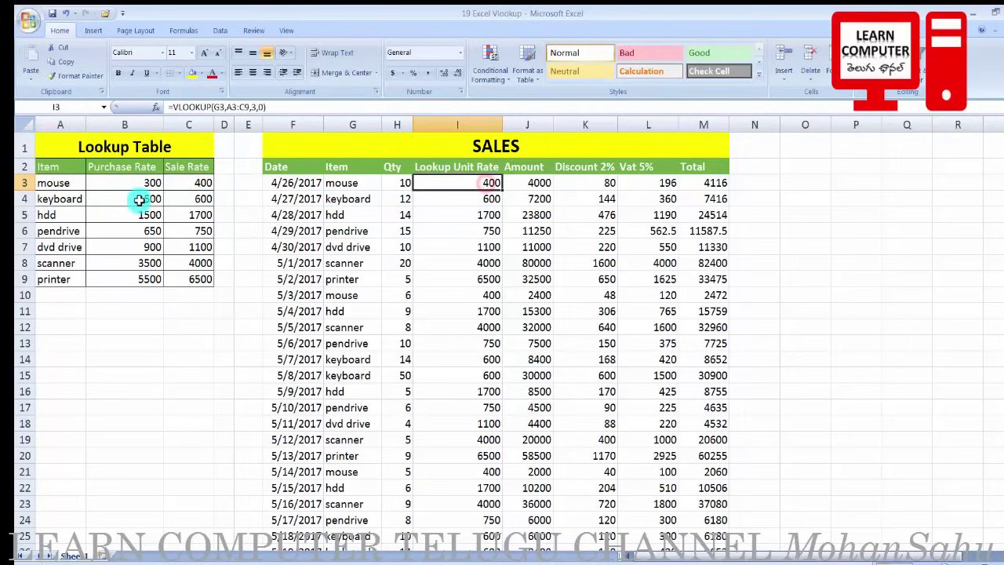
{"action": "left_click", "coordinate": [200, 185]}
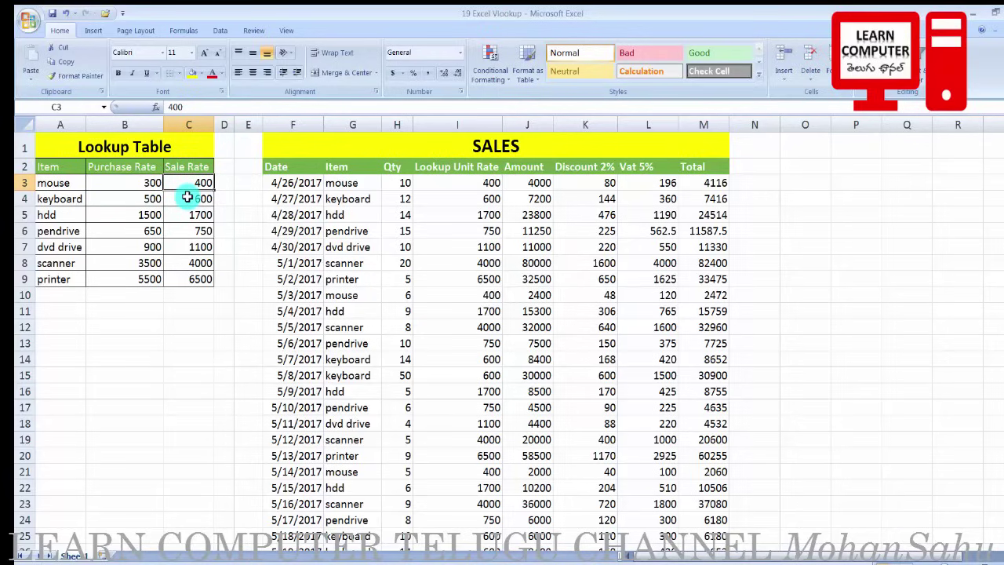
{"action": "type", "text": "350"}
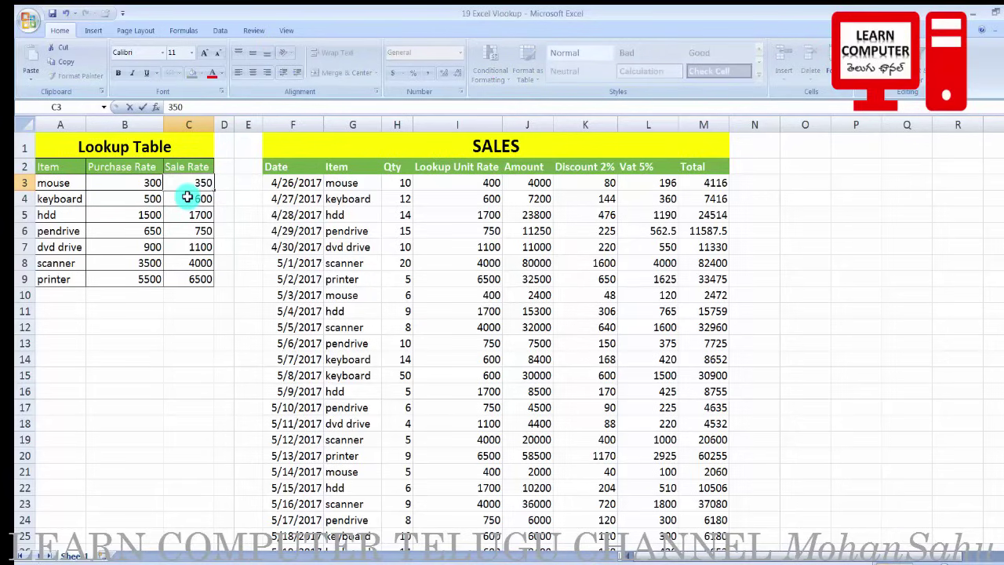
{"action": "key", "text": "Return"}
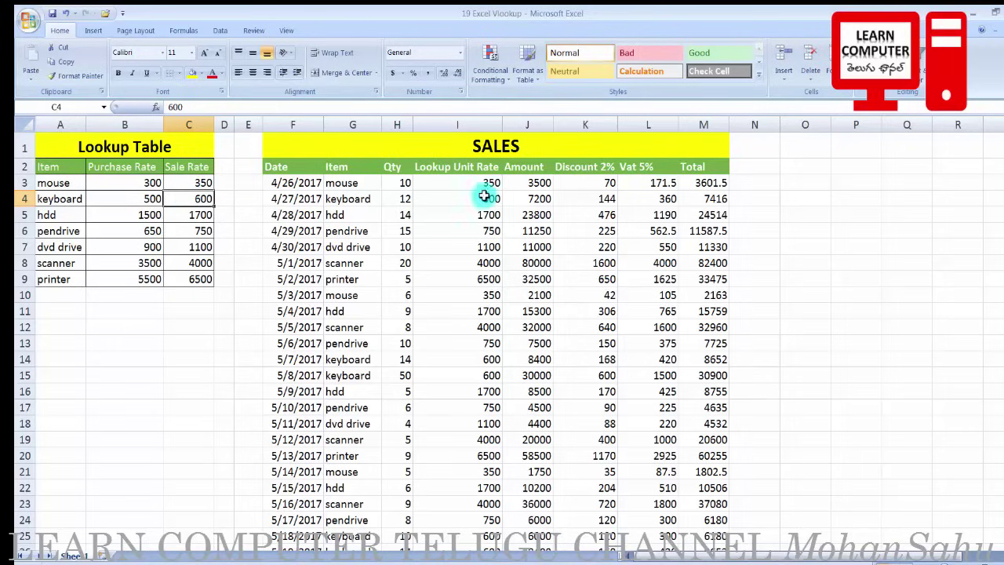
{"action": "left_click", "coordinate": [470, 182]}
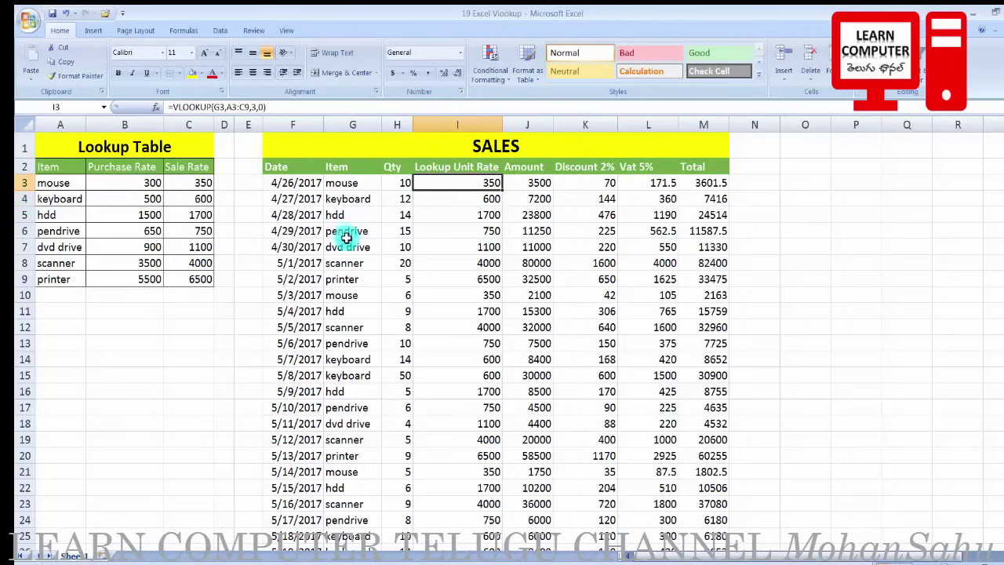
Review I10's lookup, the printer sale rate 6500, and the recalculated SALES rows
{"action": "left_click", "coordinate": [464, 298]}
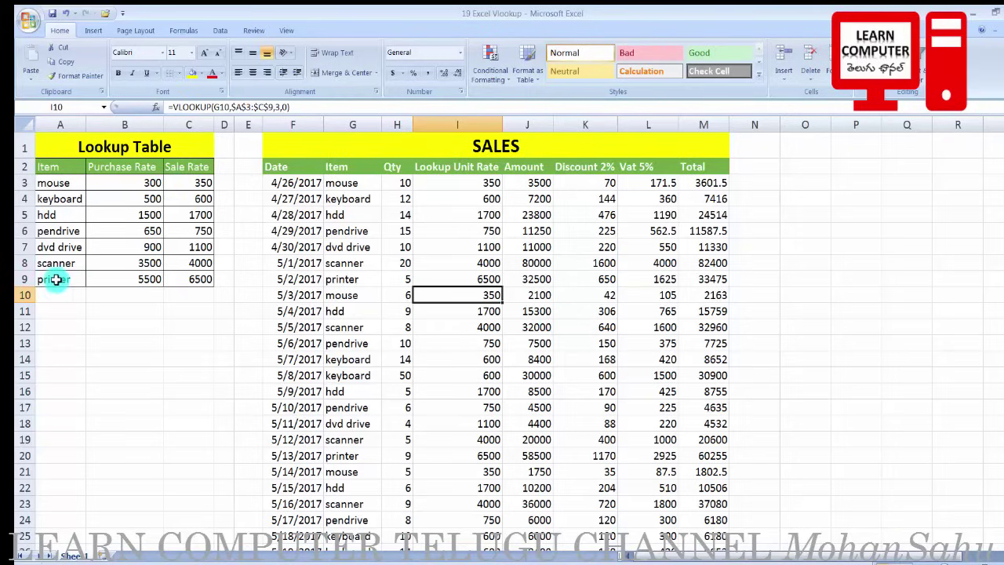
{"action": "left_click_drag", "start_coordinate": [138, 282], "coordinate": [196, 280]}
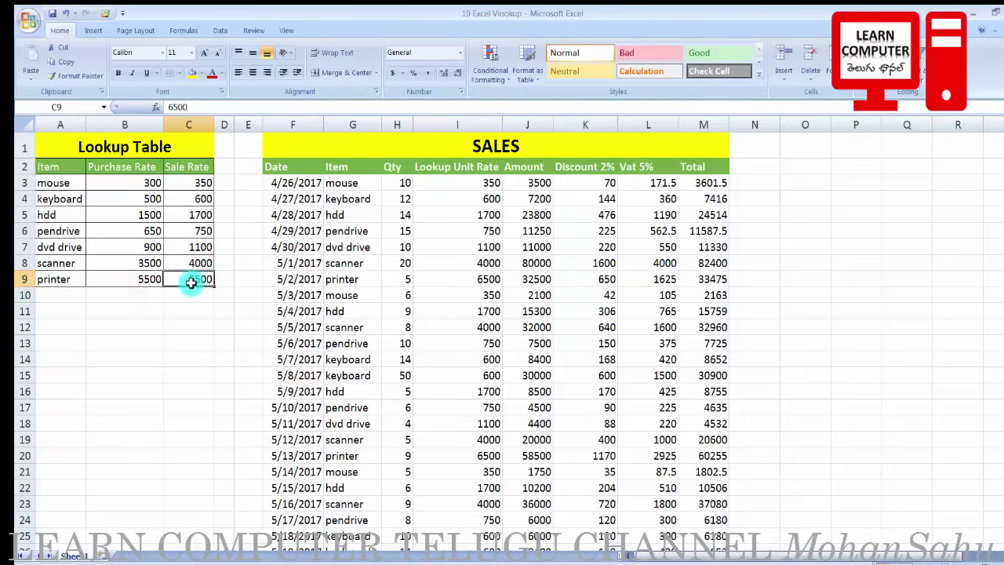
{"action": "left_click", "coordinate": [202, 281]}
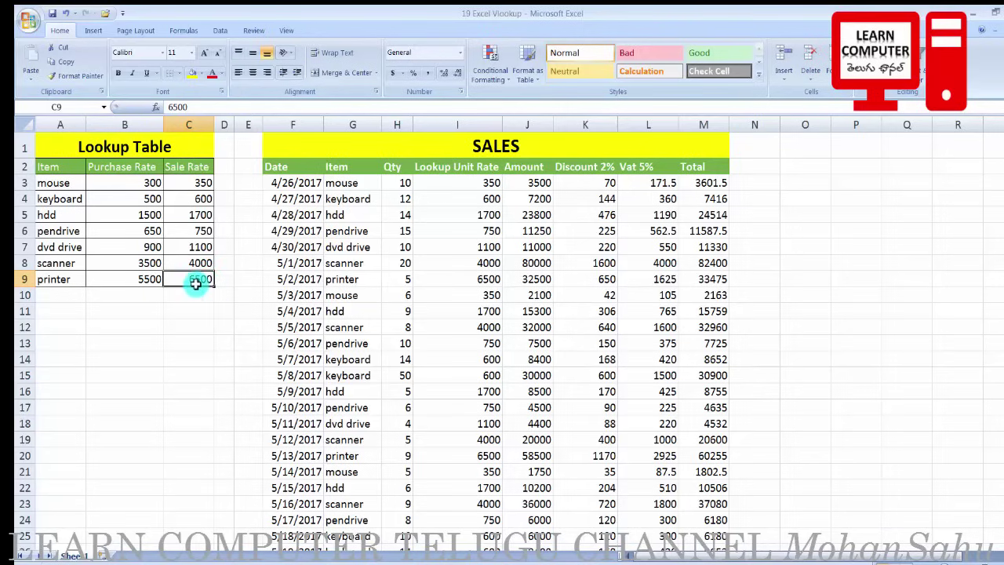
{"action": "left_click_drag", "start_coordinate": [293, 182], "coordinate": [705, 538]}
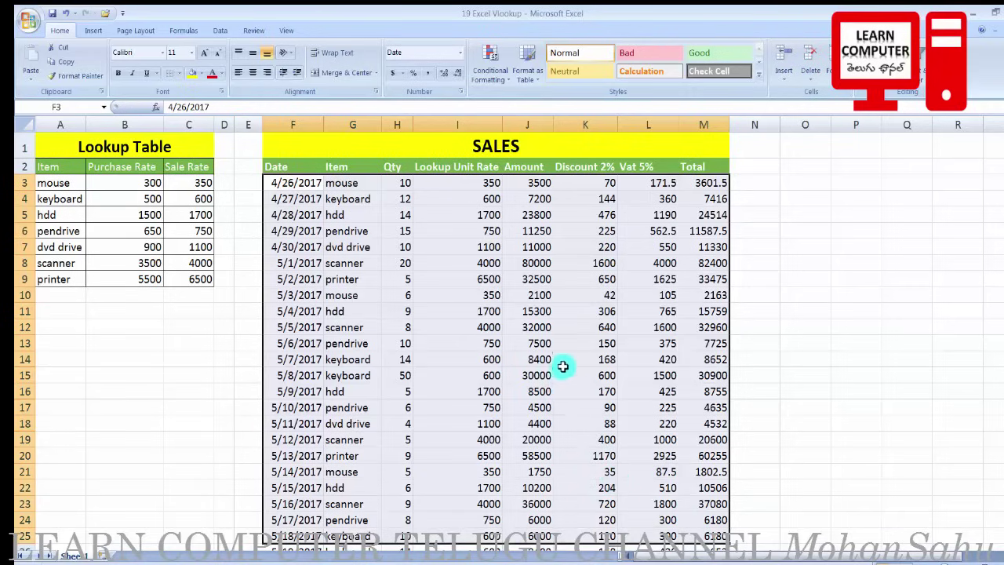
{"action": "left_click", "coordinate": [859, 281]}
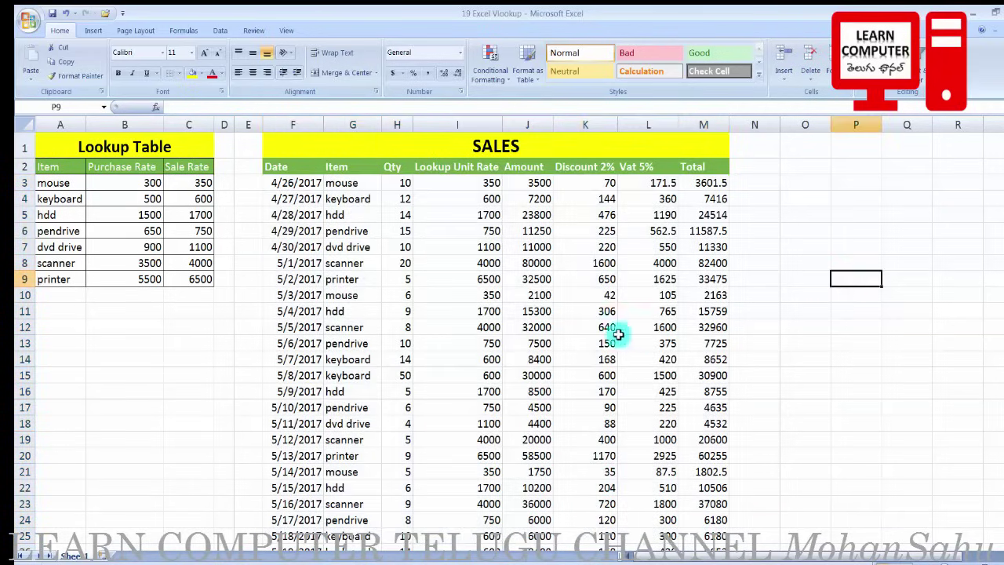